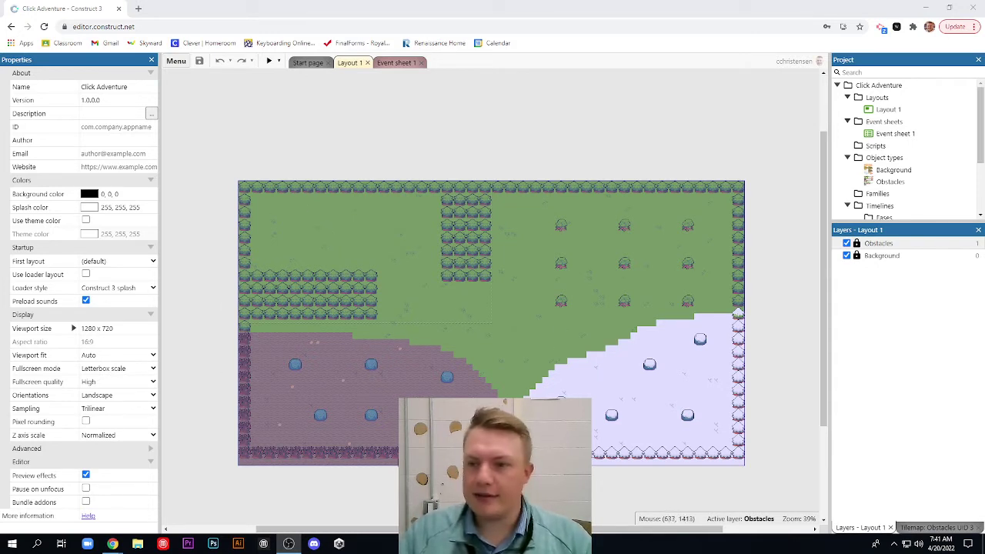
Inspect the Background and Obstacles layers and object types, including Obstacles' Solid behavior
click(869, 257)
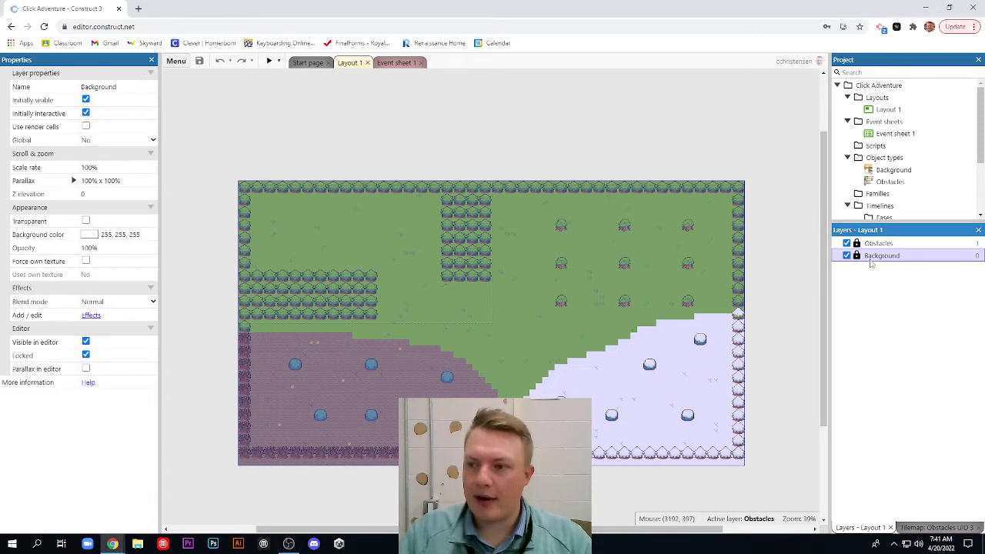
click(875, 245)
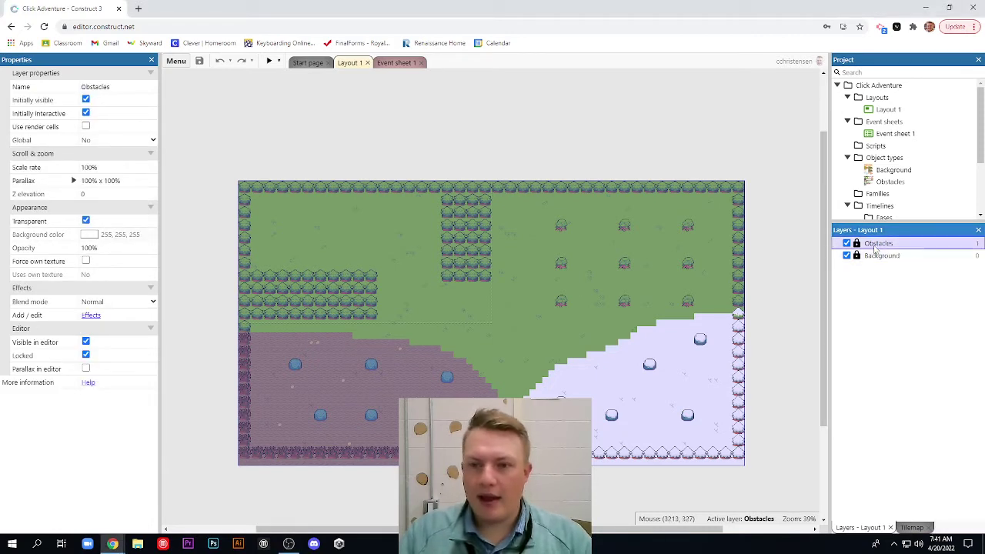
click(888, 257)
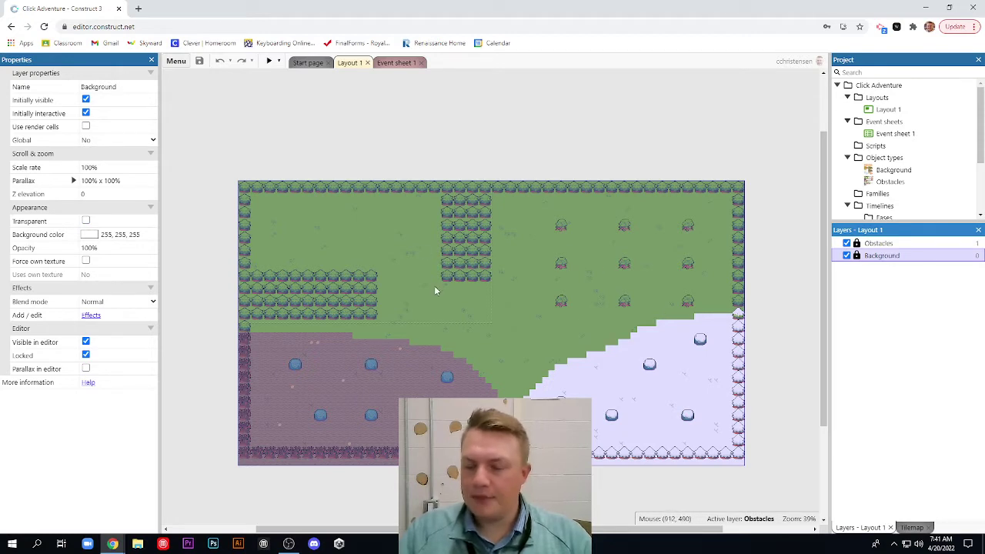
click(893, 244)
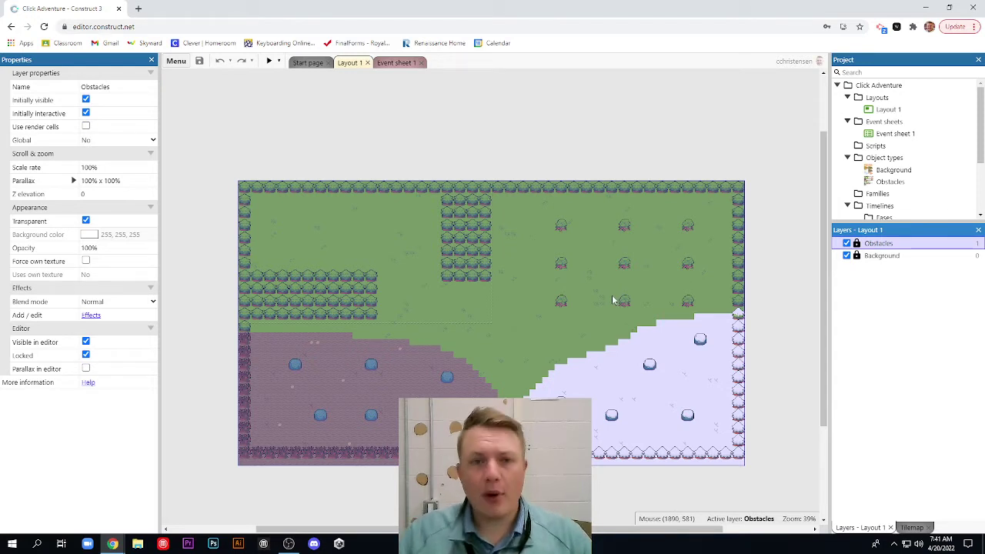
click(892, 170)
click(890, 181)
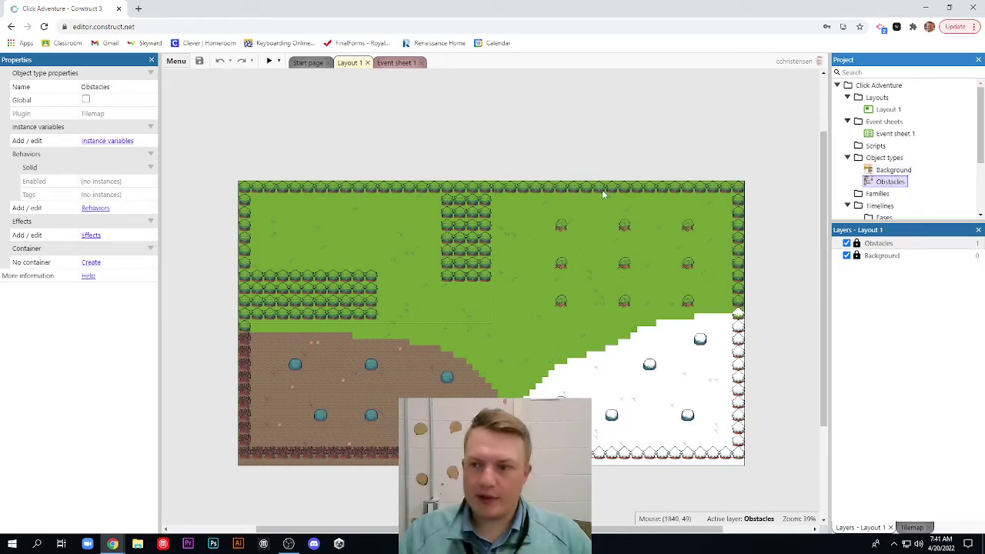
click(875, 285)
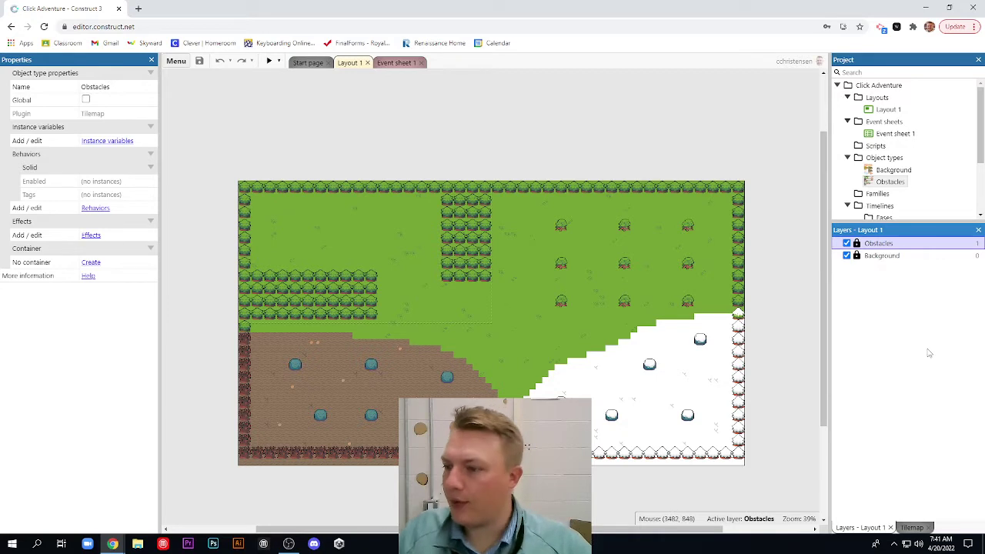
Add a new layer at the top named PlayerLayer
right_click(876, 311)
click(894, 321)
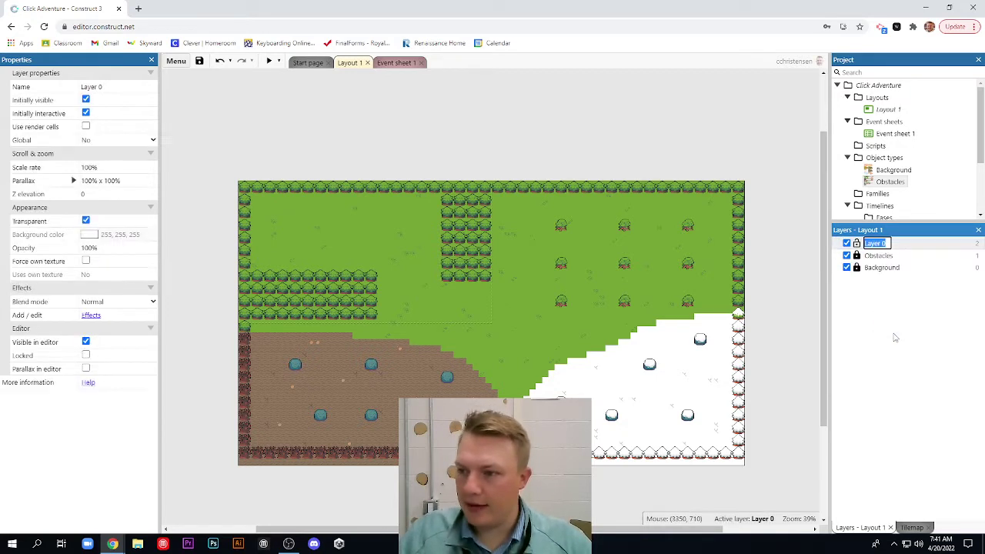
text(PlayerLayer)
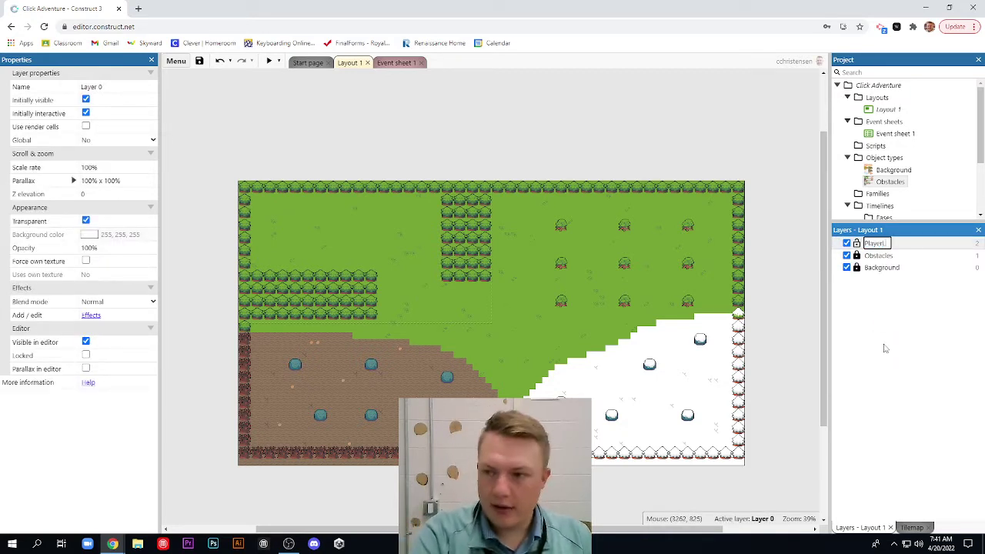
key(Return)
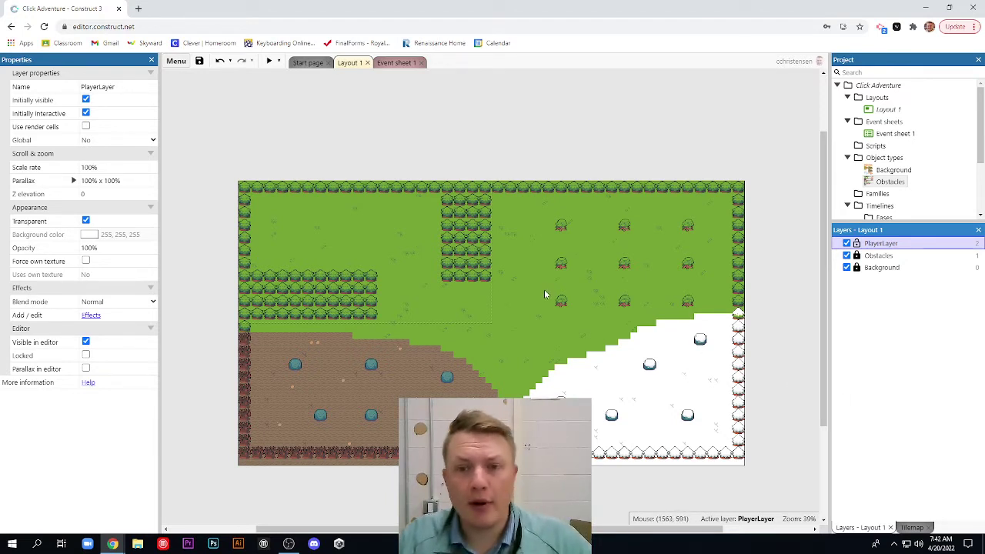
Insert a new Sprite object and place it near the map's top-left
double_click(300, 232)
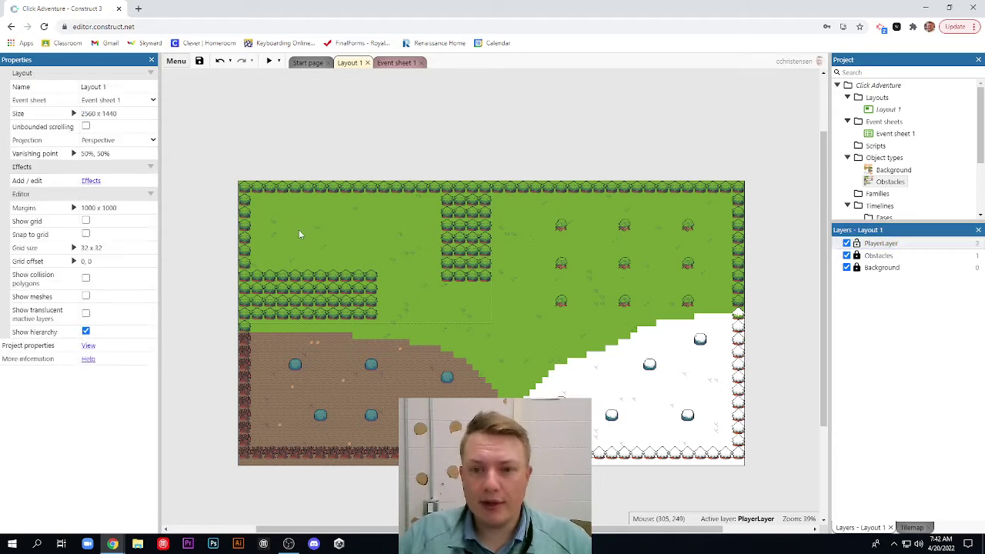
scroll(514, 271, down, 2)
scroll(514, 271, down, 3)
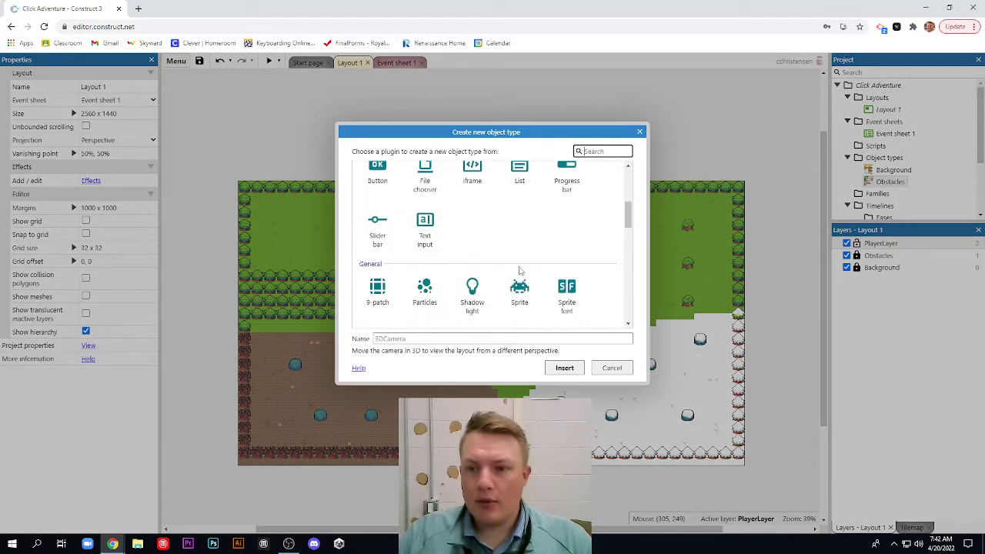
double_click(521, 244)
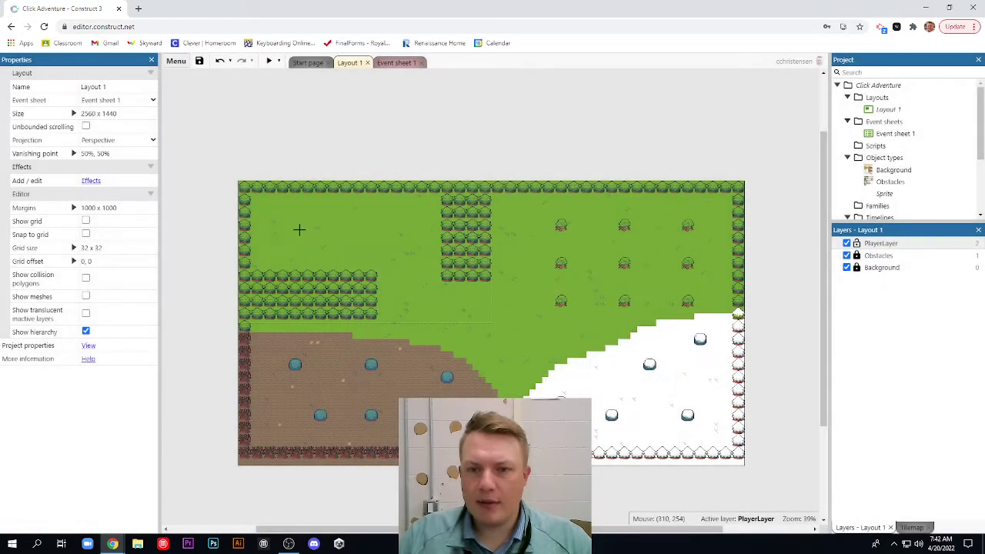
click(286, 225)
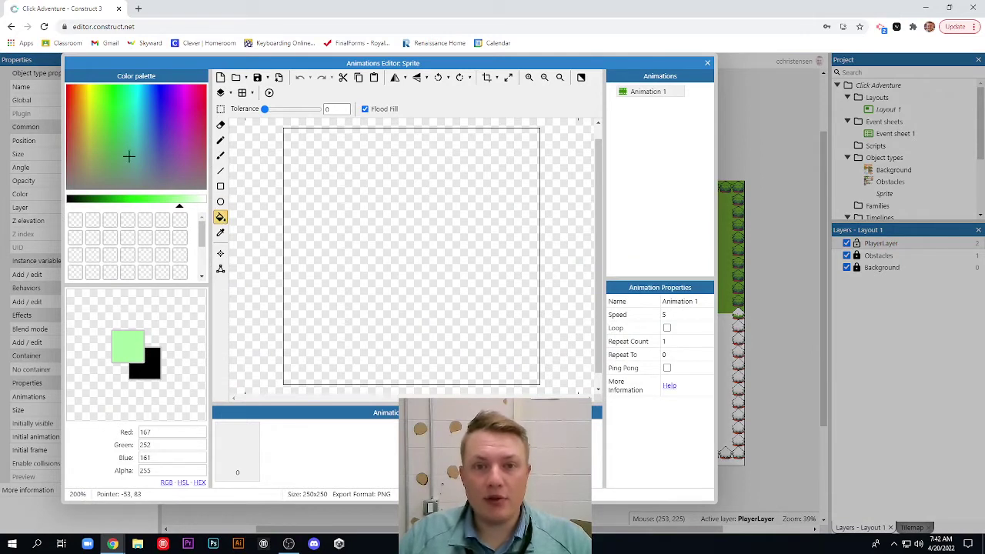
Fill the sprite image solid green and resize its canvas to 50×50 pixels
drag(177, 213, 152, 208)
click(382, 214)
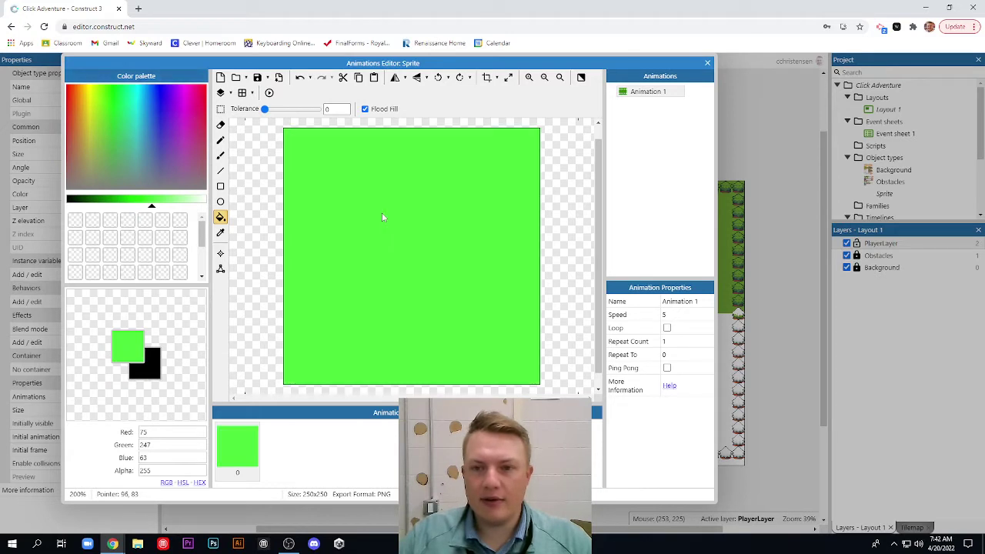
click(510, 80)
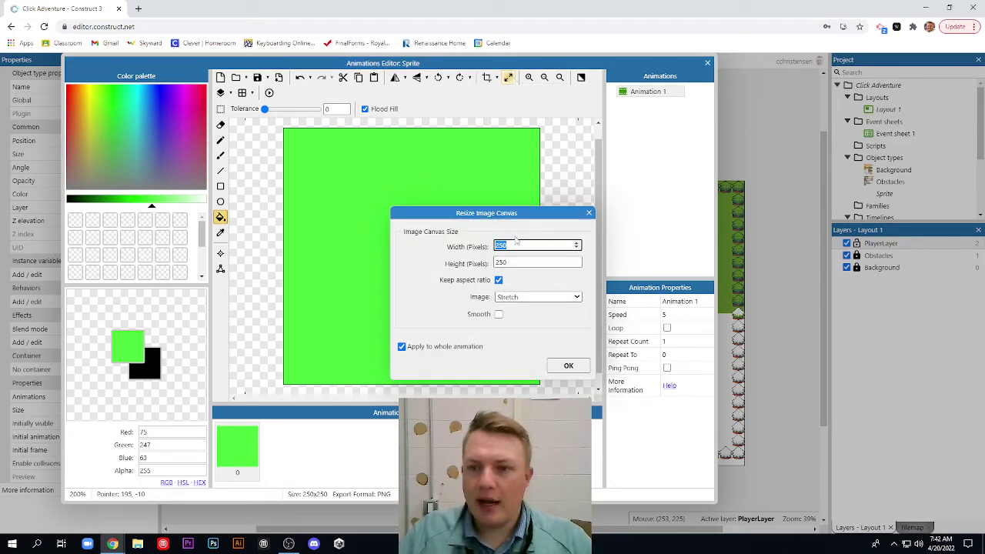
text(50)
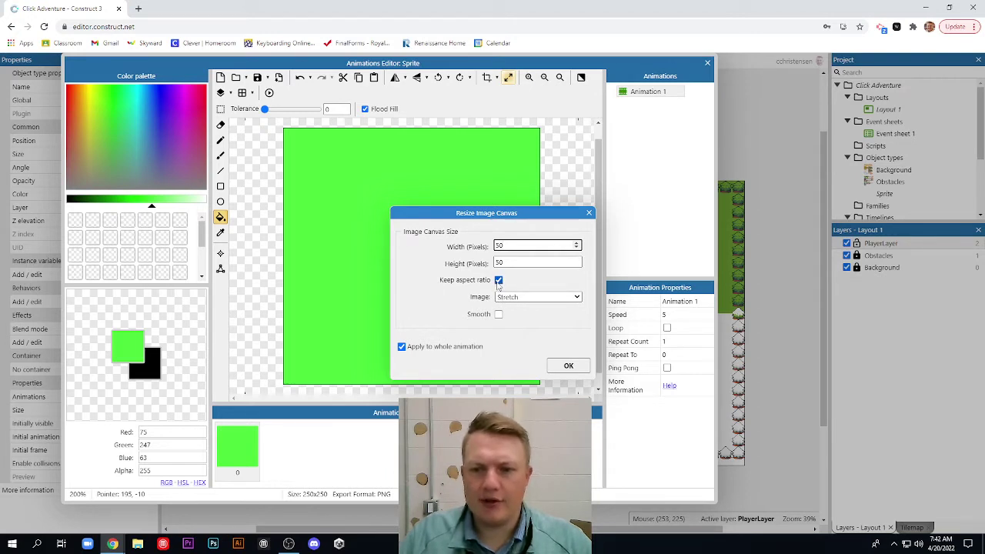
click(567, 365)
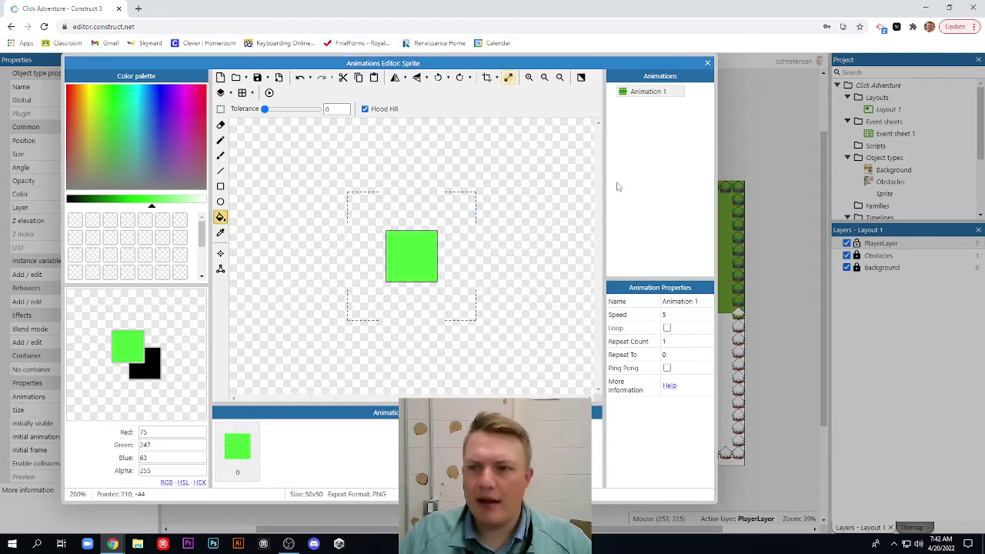
Close the image editor and rename the green sprite's object type to PlayerBox
click(706, 64)
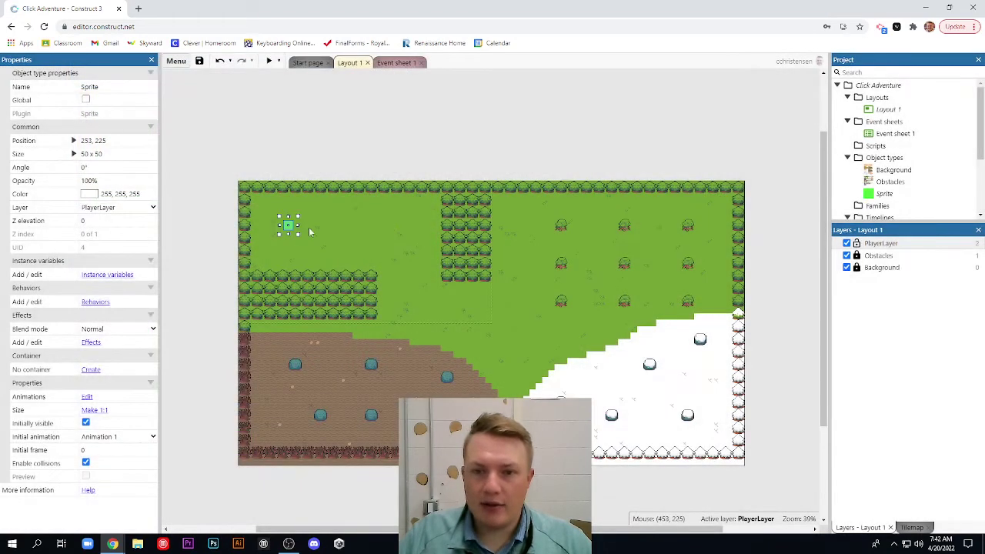
click(330, 225)
click(288, 226)
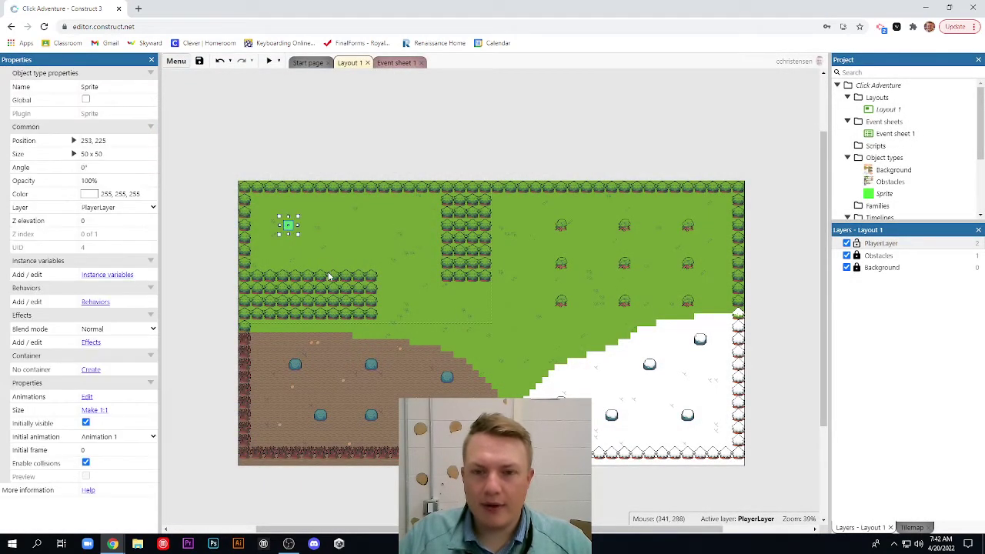
click(102, 86)
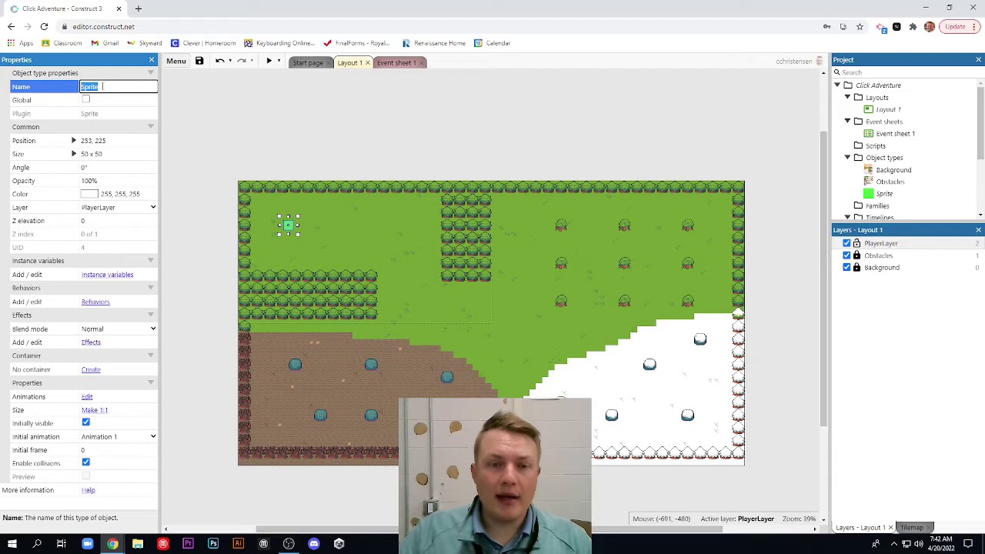
text(PlayerB)
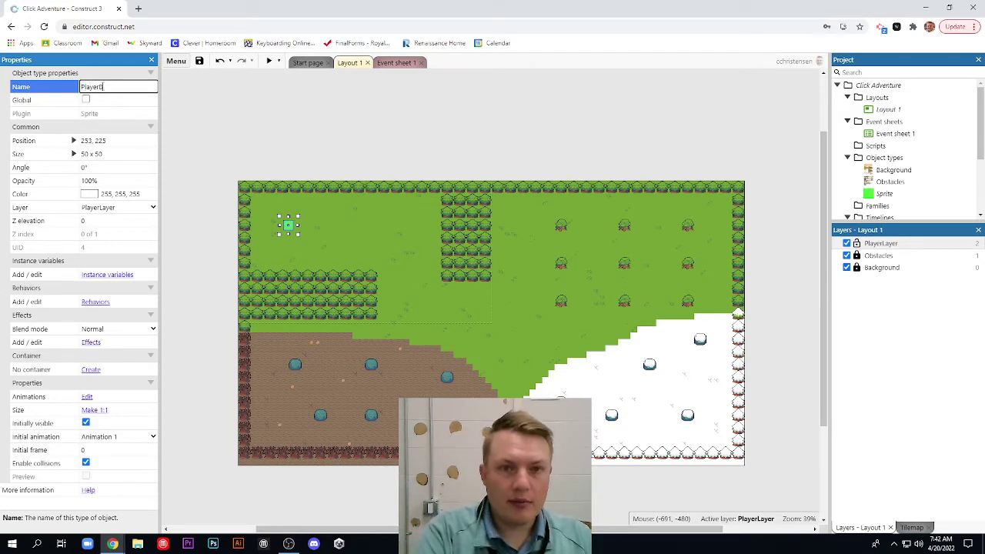
text(ox)
click(294, 226)
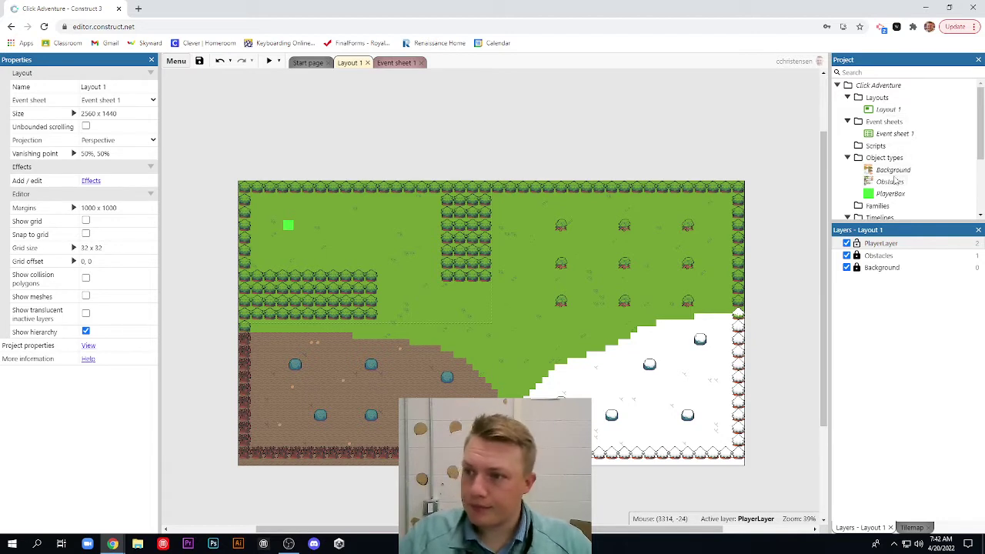
Review PlayerBox's properties and select it on the map again
scroll(892, 154, down, 3)
scroll(888, 173, up, 2)
scroll(891, 158, up, 1)
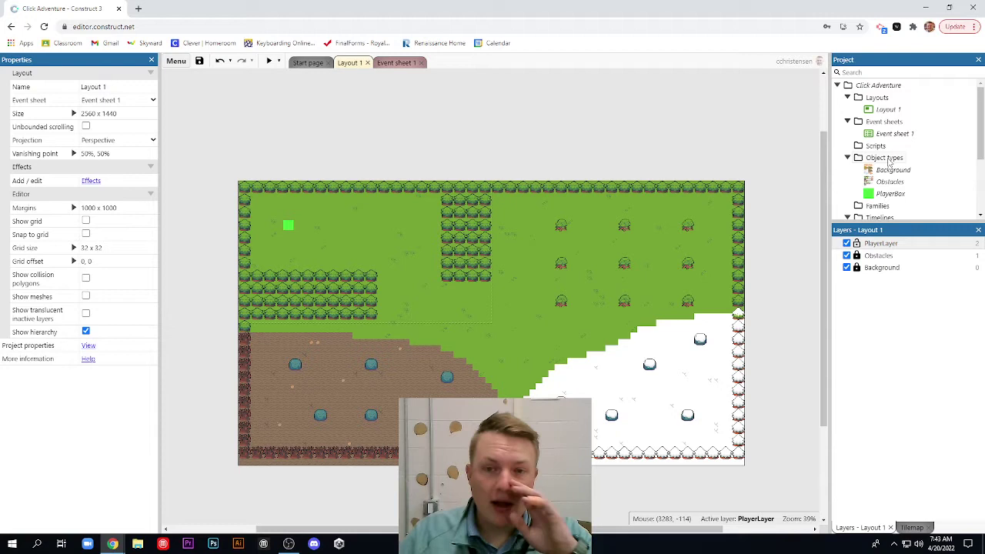
scroll(897, 154, down, 3)
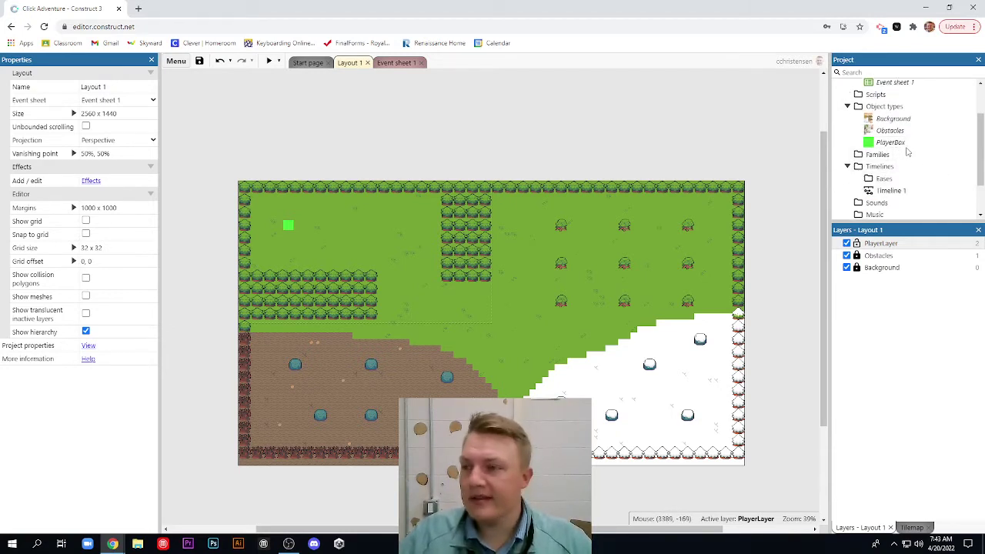
scroll(893, 148, up, 3)
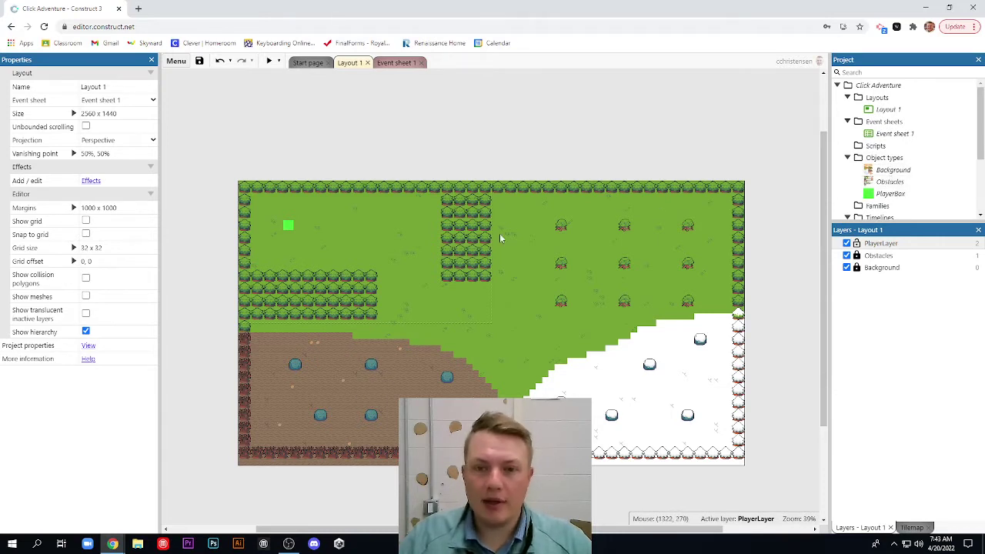
click(288, 226)
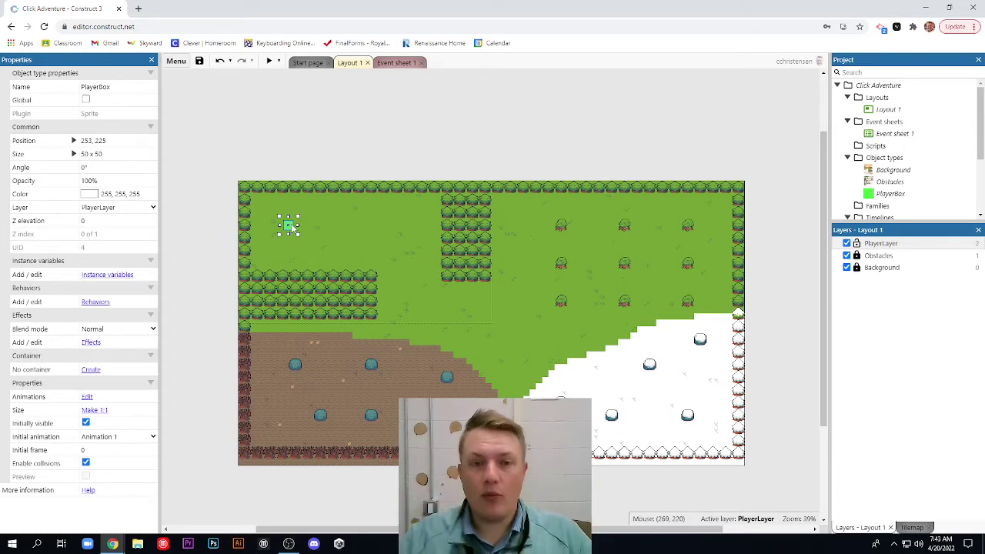
Select PlayerBox and add the Solid behavior to it
click(312, 155)
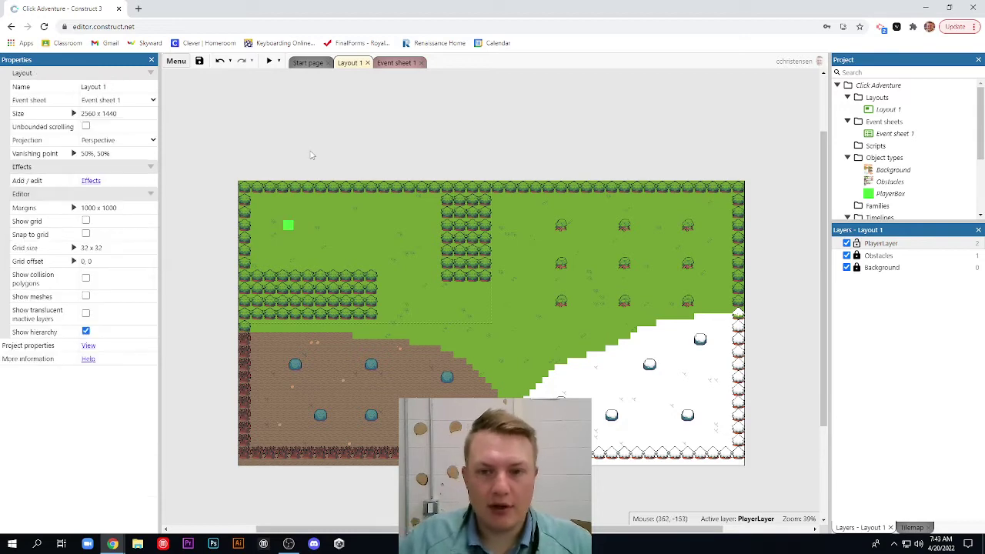
click(289, 224)
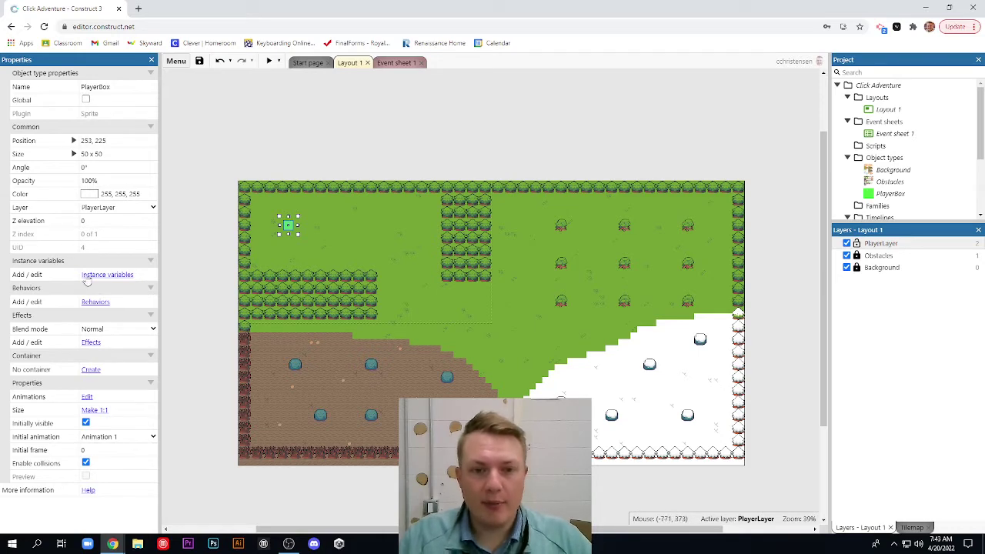
click(90, 302)
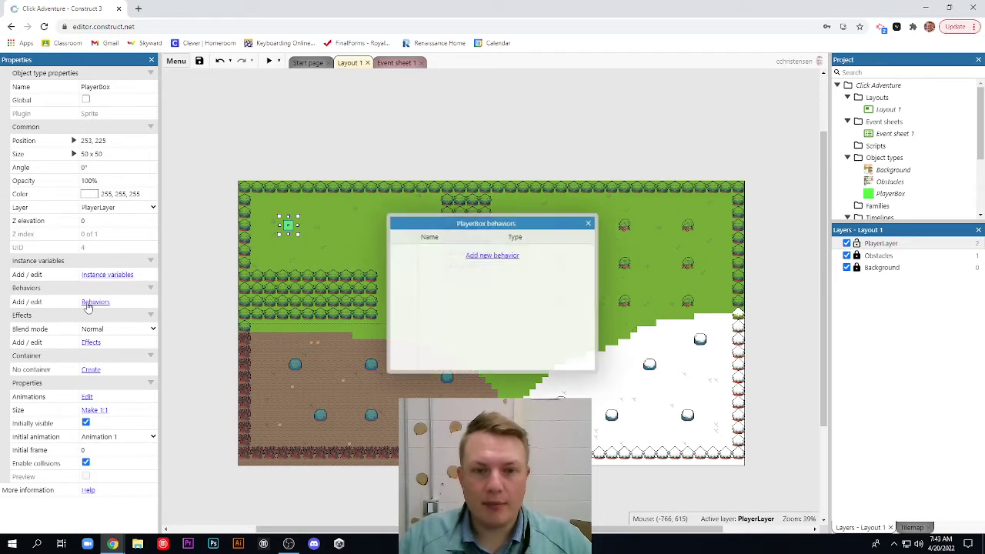
click(491, 255)
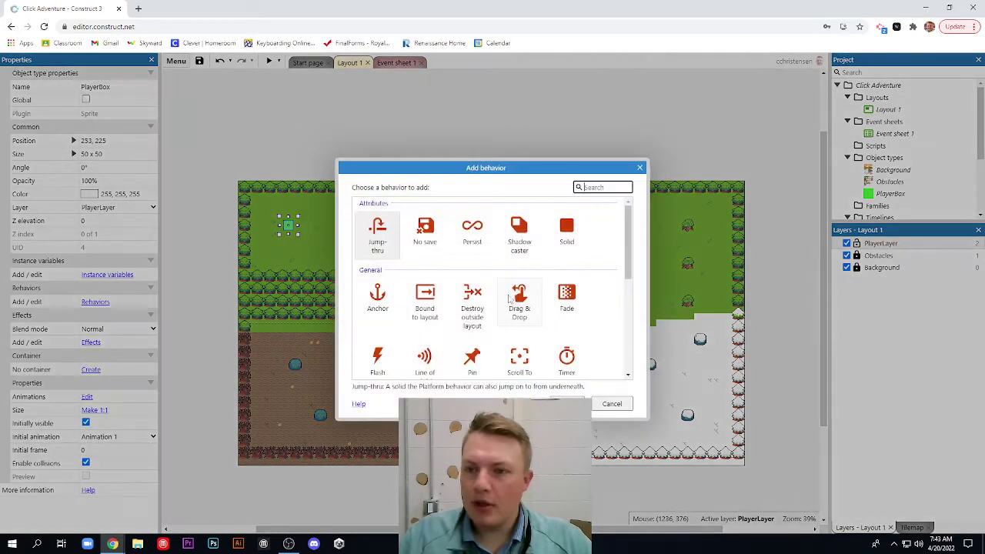
click(566, 231)
double_click(566, 231)
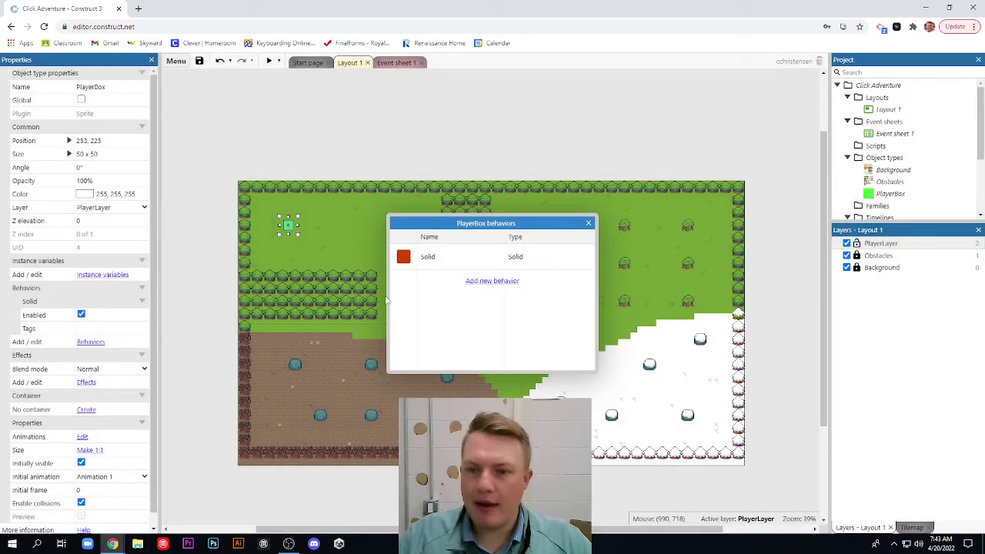
Add the Scroll To and Move To behaviors to PlayerBox and close its behaviors list
click(499, 287)
scroll(531, 284, down, 1)
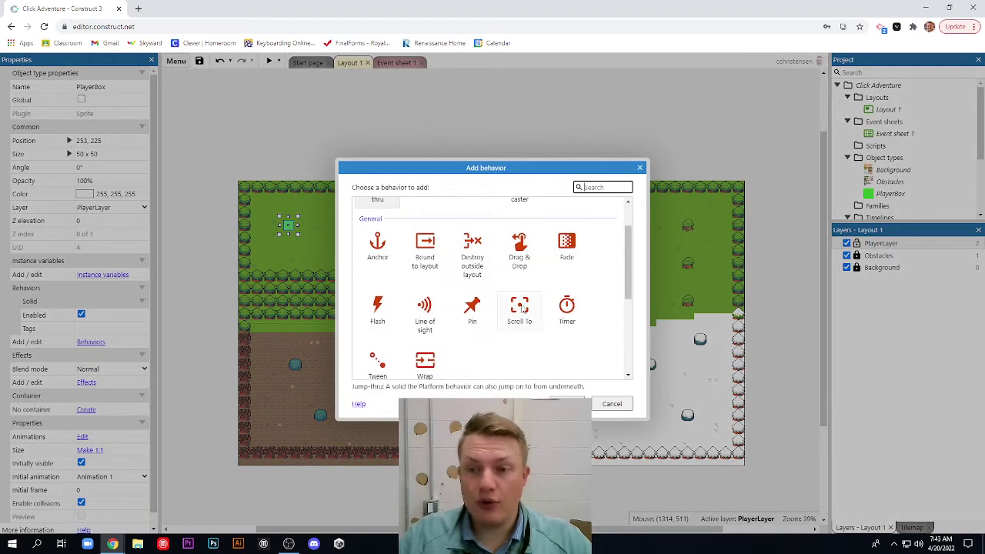
double_click(520, 308)
click(487, 306)
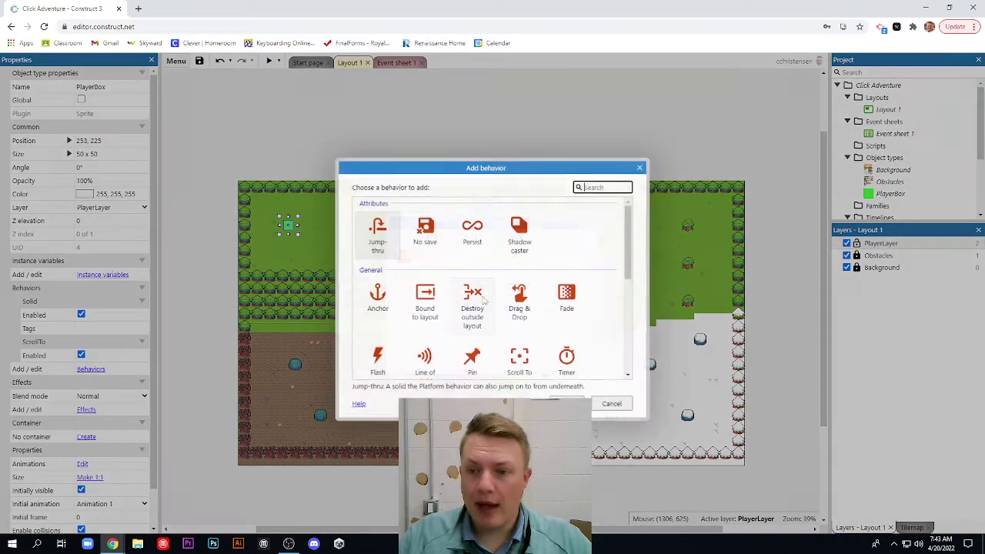
scroll(476, 285, down, 1)
scroll(476, 285, down, 2)
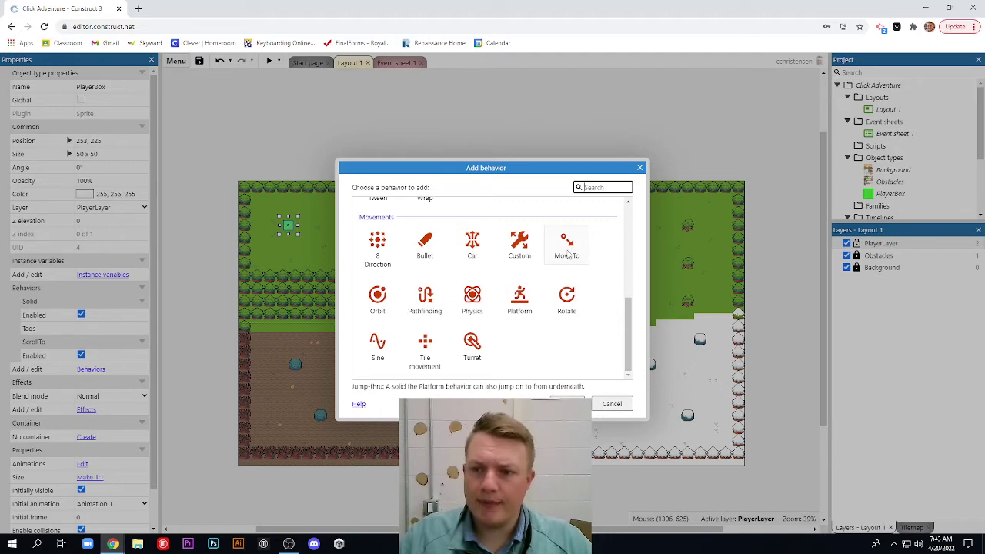
click(568, 245)
double_click(567, 246)
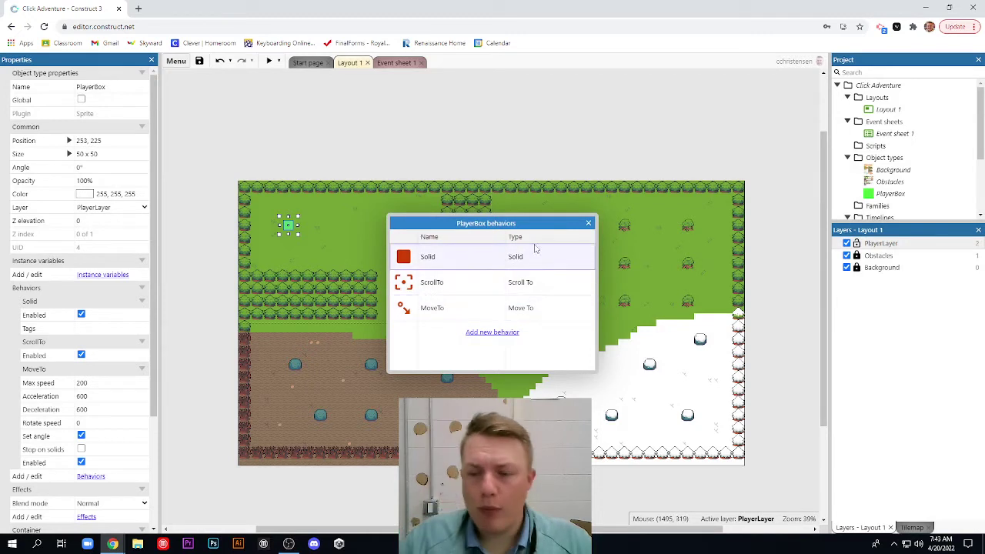
click(588, 224)
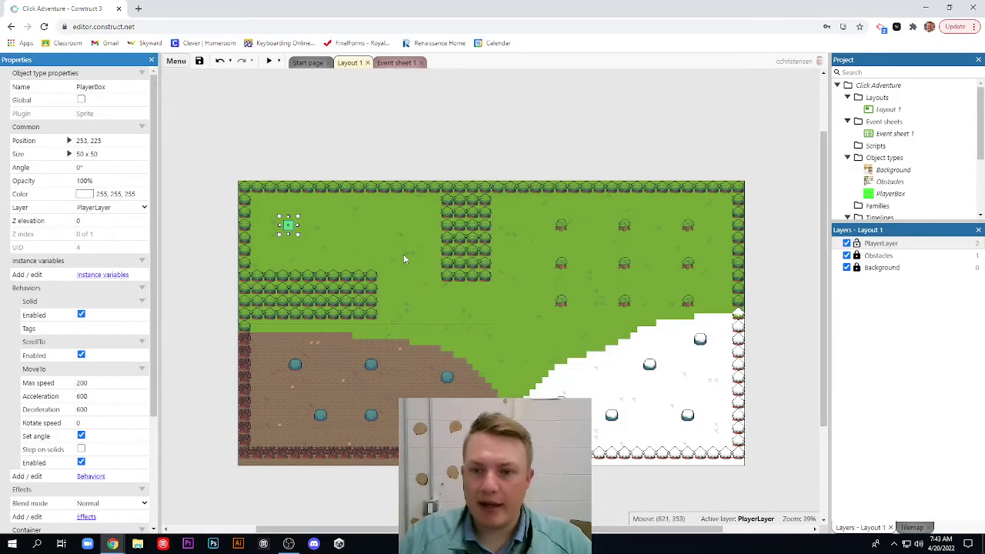
click(269, 60)
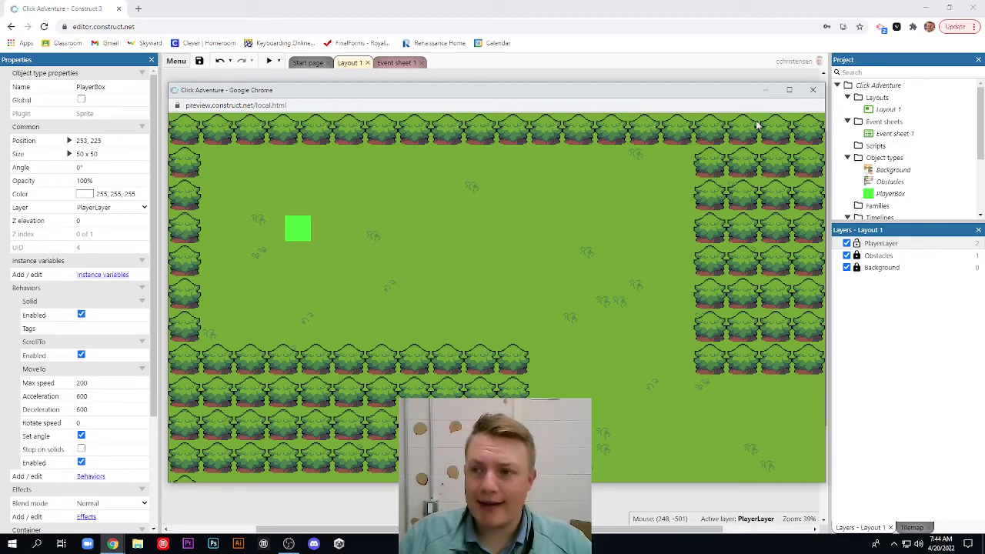
click(813, 90)
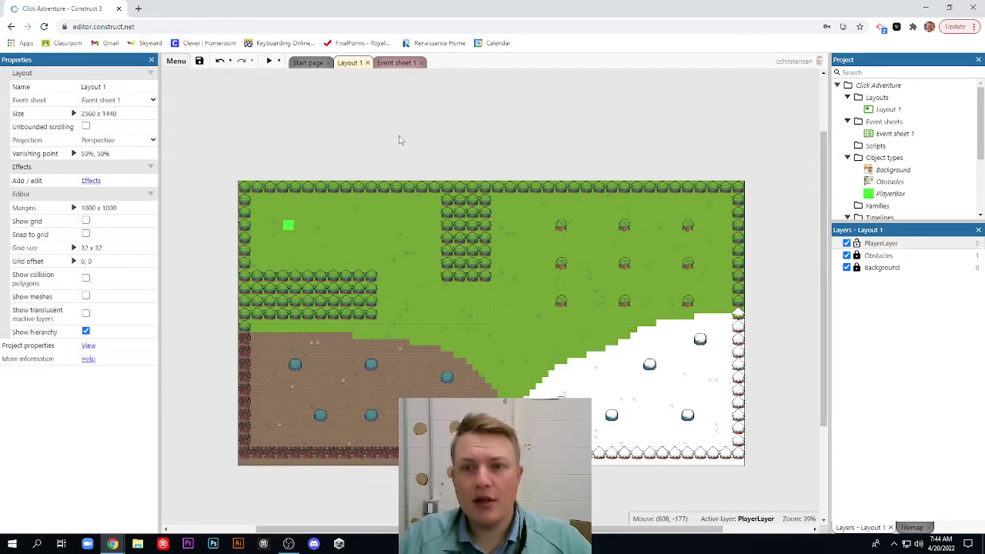
Check the empty Event sheet 1, then insert a Mouse object from Layout 1
click(395, 63)
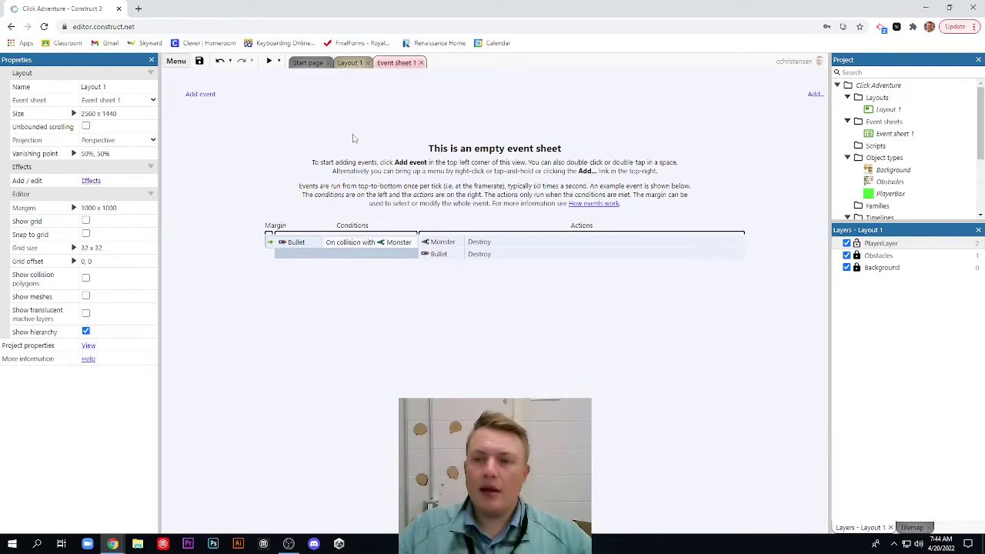
click(201, 95)
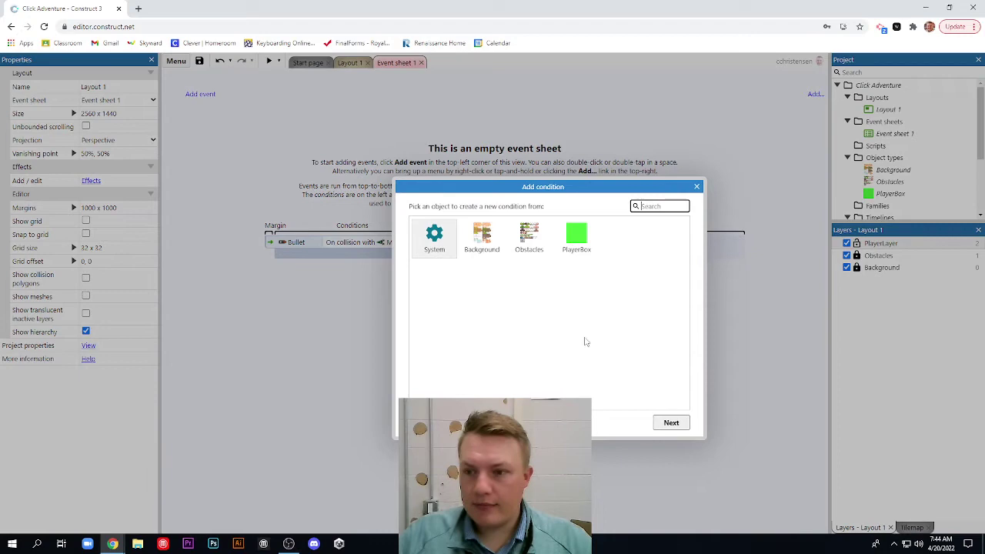
key(Escape)
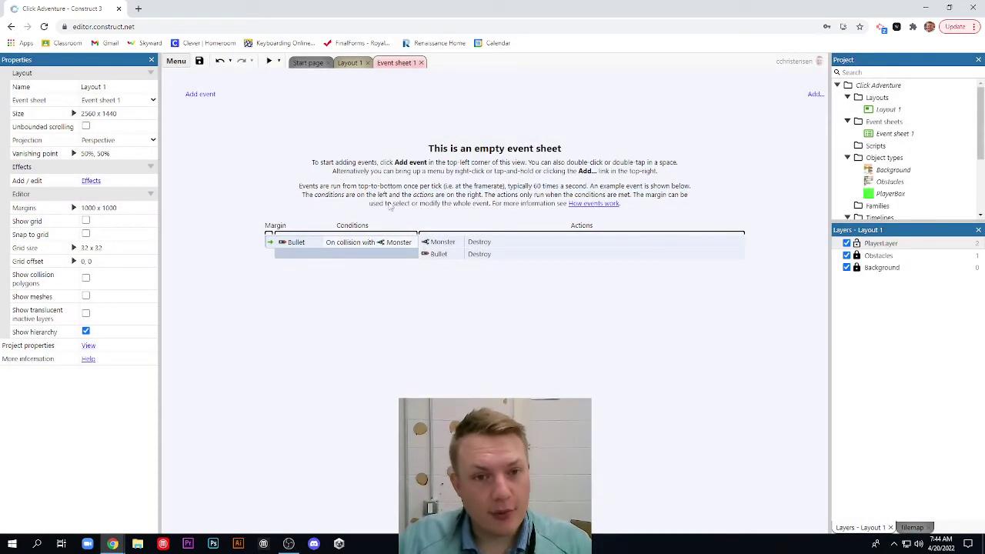
click(351, 63)
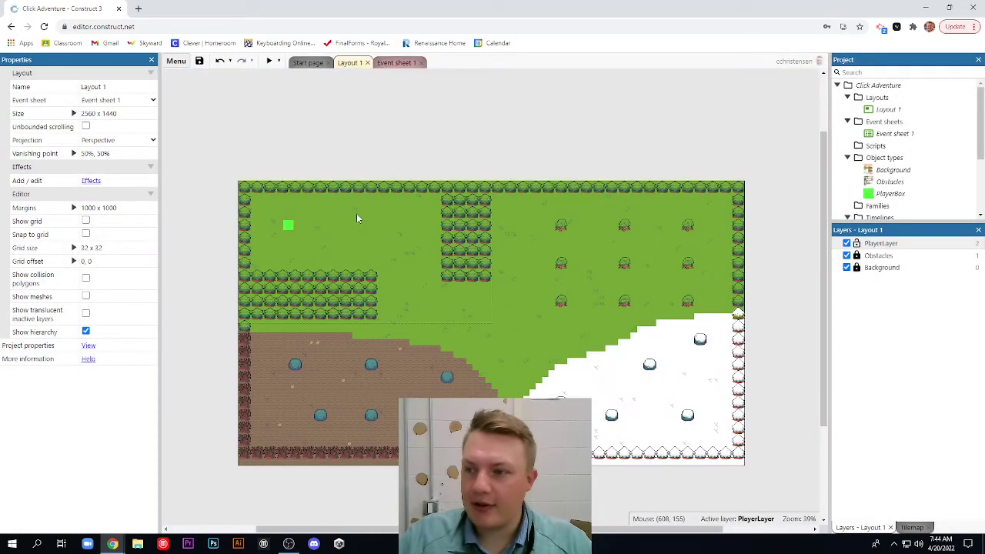
double_click(355, 236)
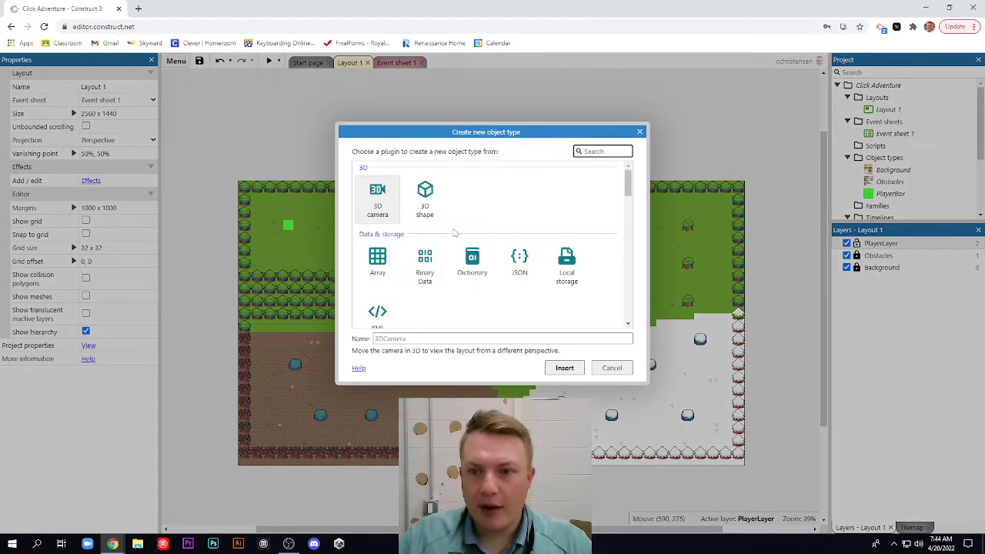
scroll(453, 238, down, 6)
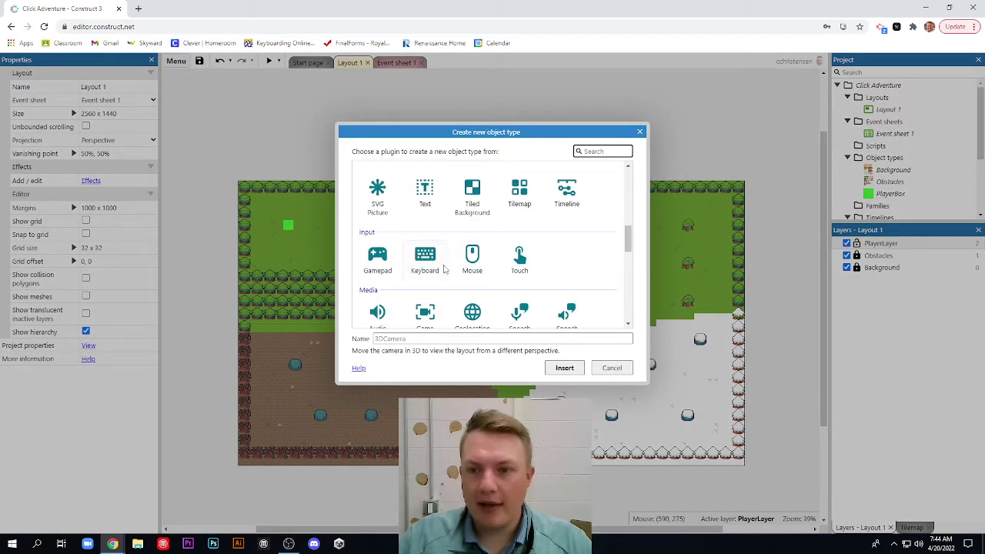
double_click(473, 260)
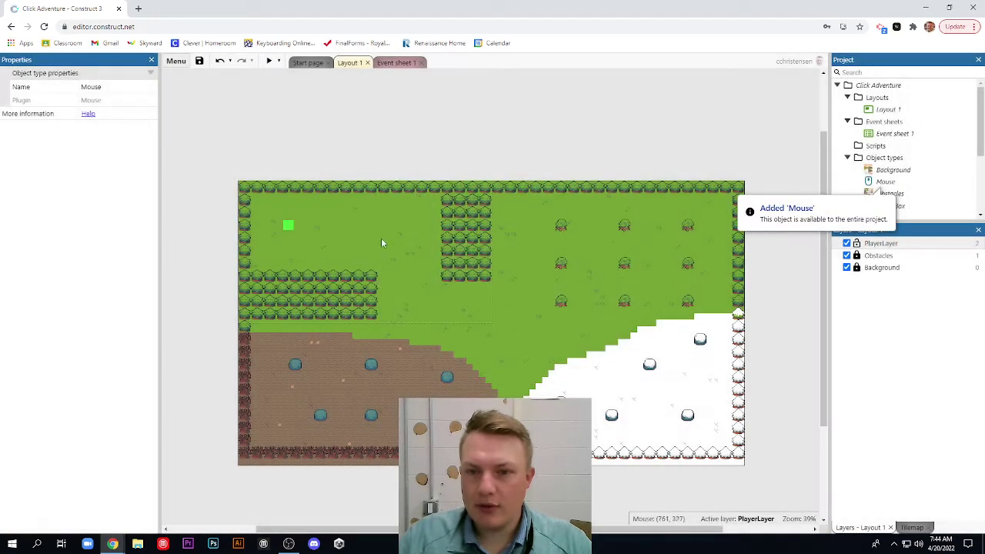
Insert a Keyboard object and switch to Event sheet 1
click(363, 223)
double_click(364, 223)
scroll(408, 246, down, 5)
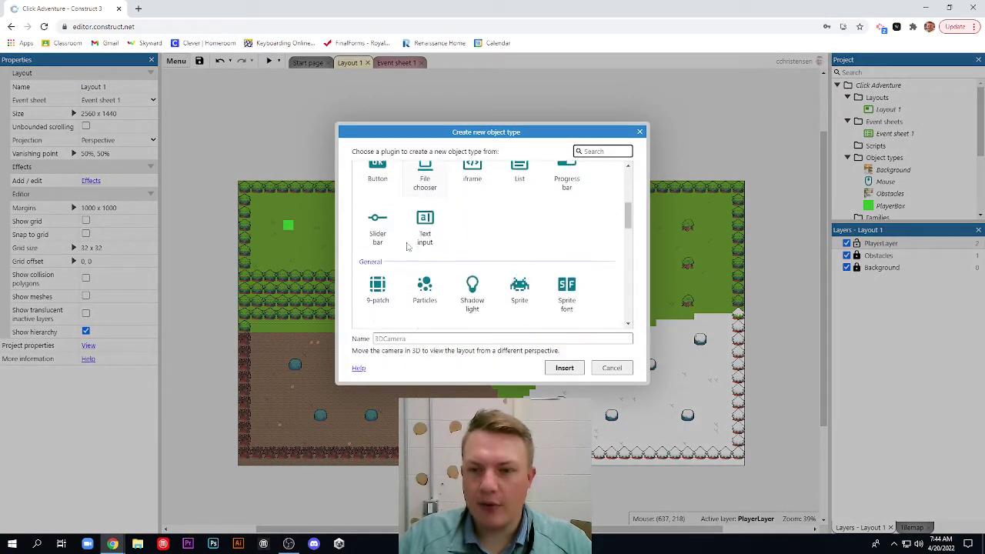
scroll(407, 247, down, 3)
double_click(422, 260)
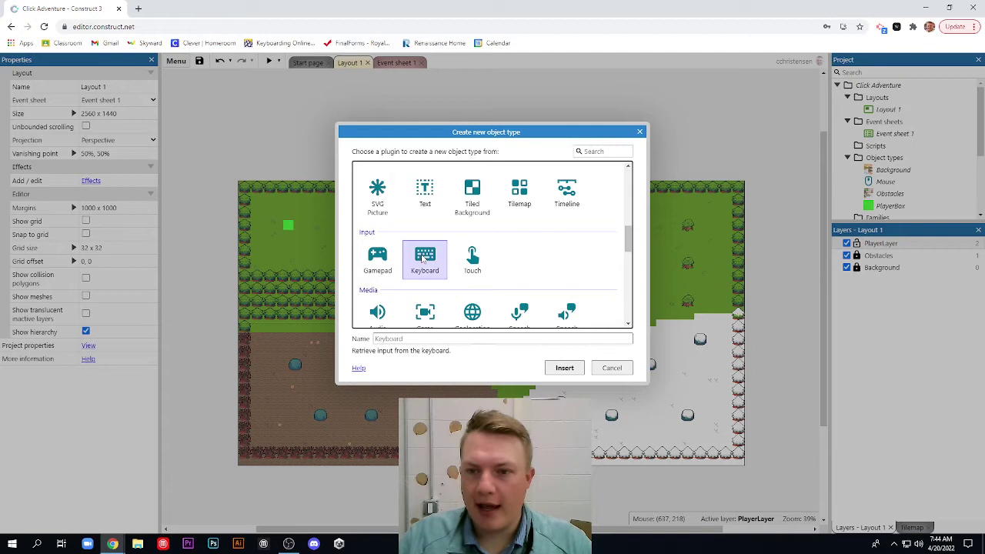
click(731, 200)
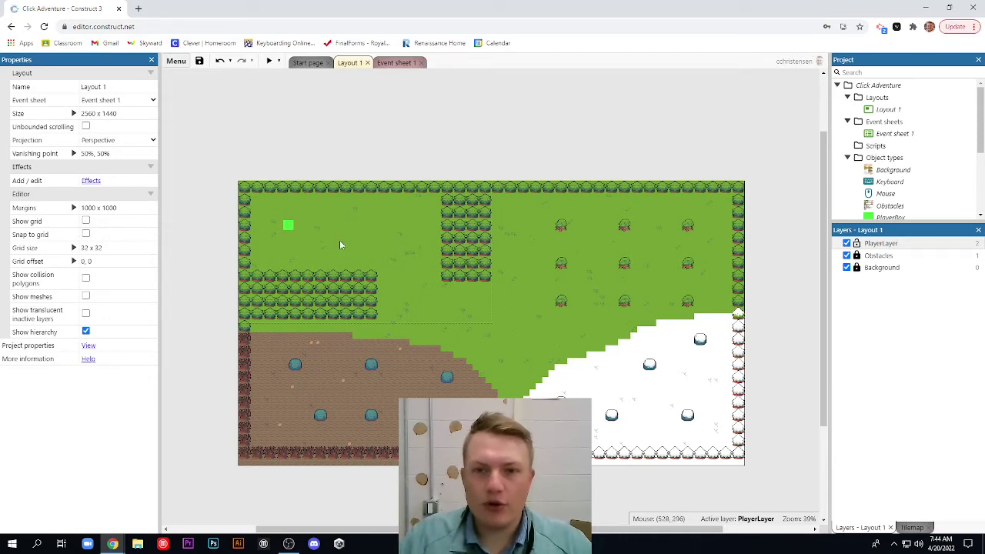
click(392, 65)
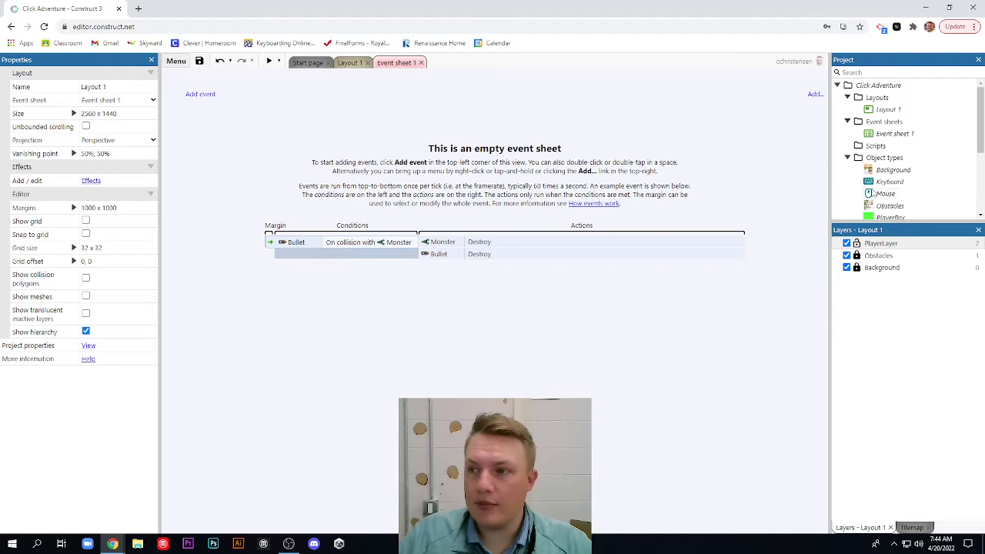
Add a Mouse 'On Left button Clicked' event to Event sheet 1
click(198, 95)
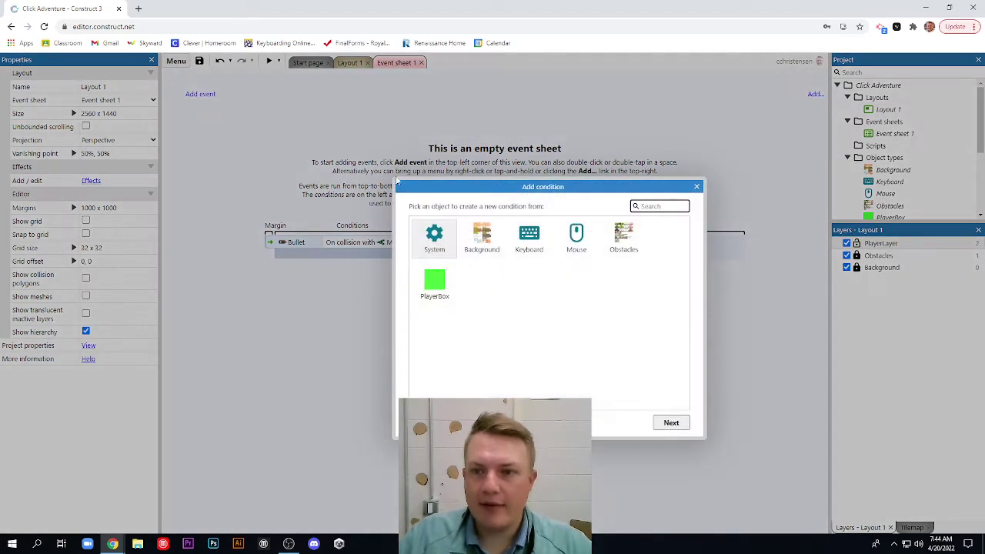
double_click(577, 243)
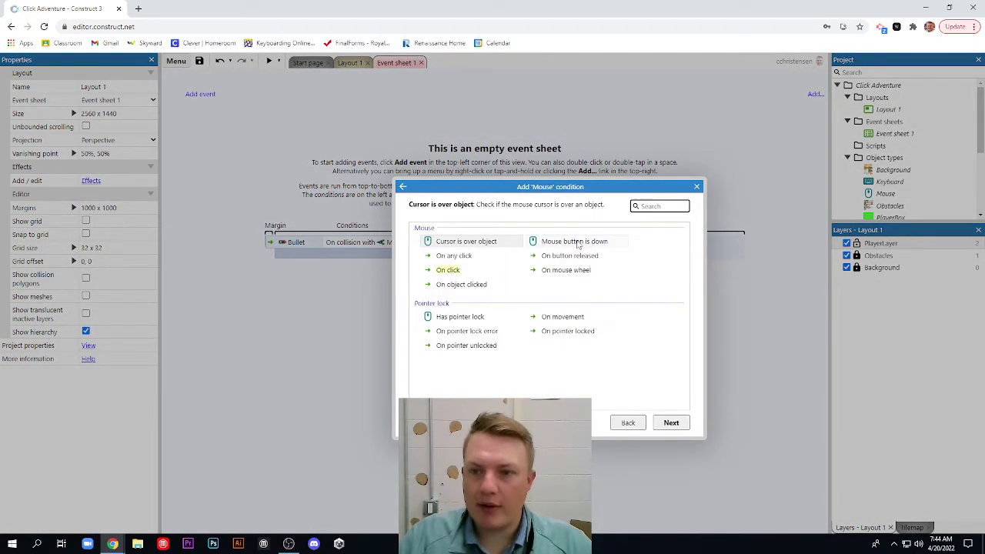
double_click(448, 271)
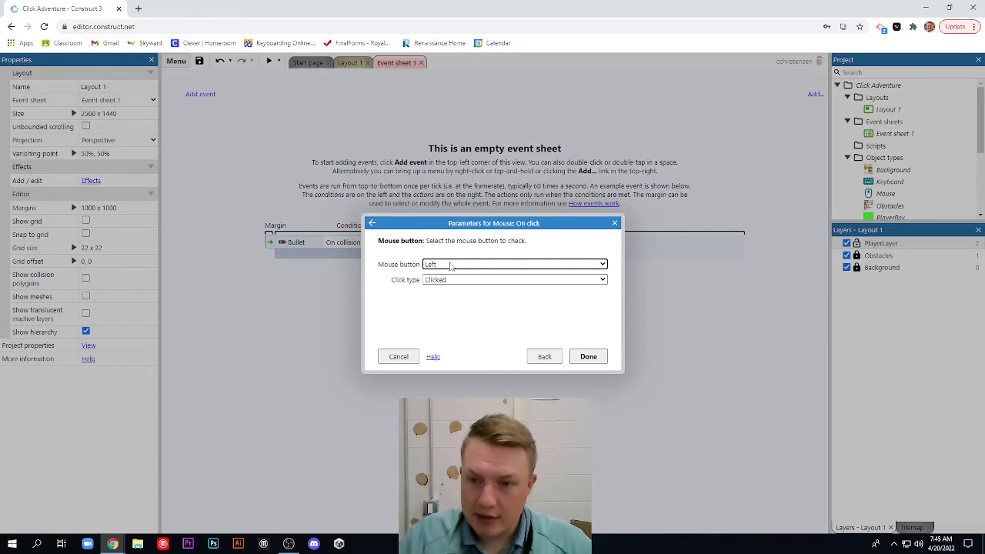
click(588, 356)
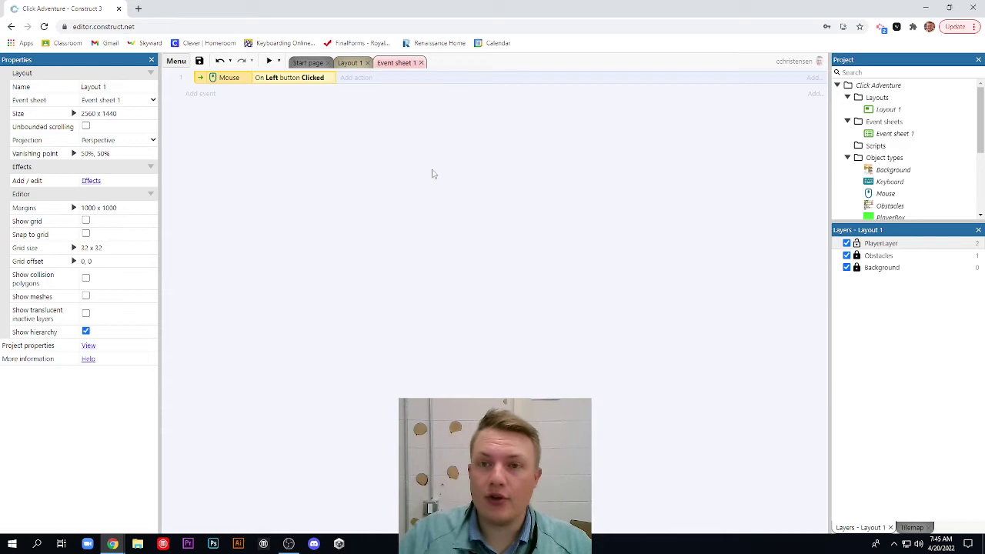
Give the click event a PlayerBox MoveTo action to position (Mouse.X, Mouse.Y)
click(348, 79)
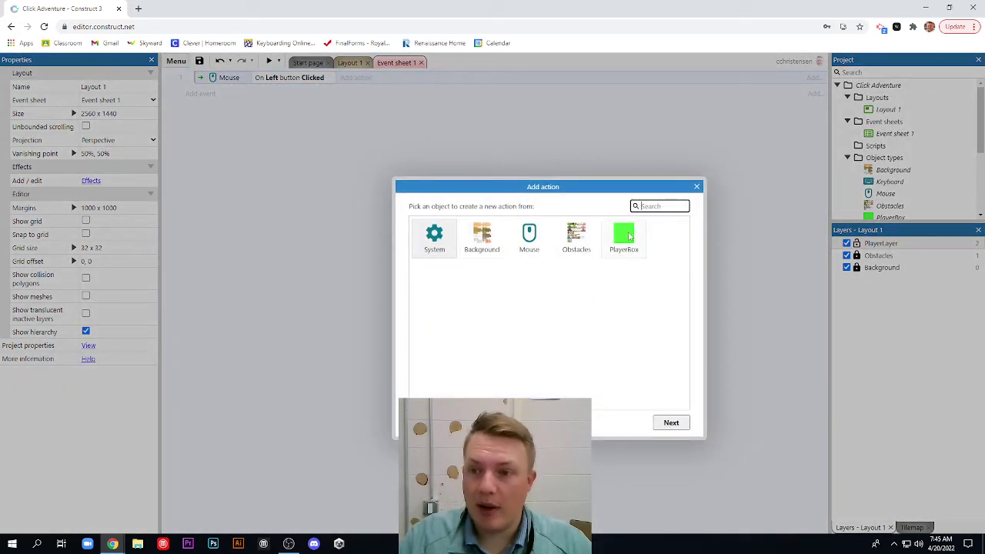
double_click(625, 236)
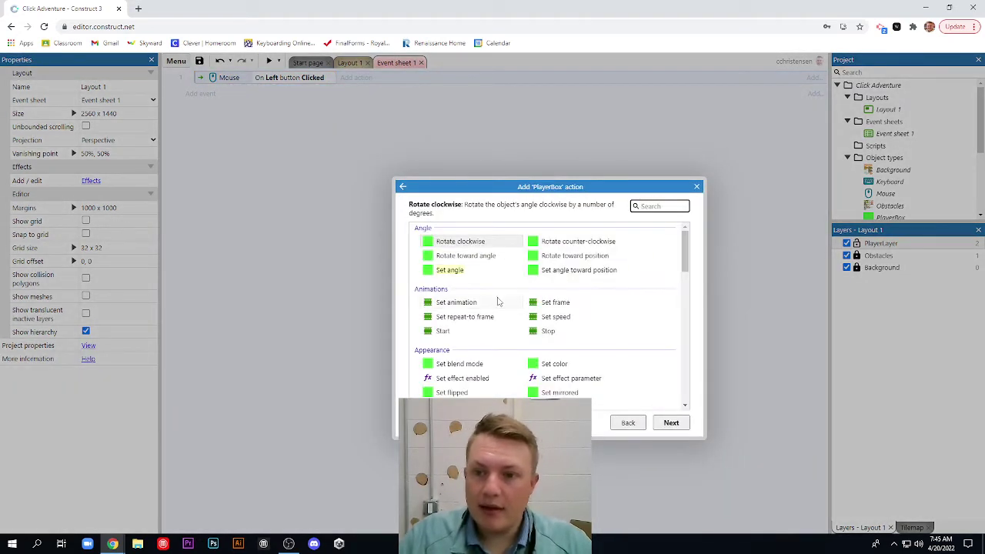
scroll(446, 261, down, 8)
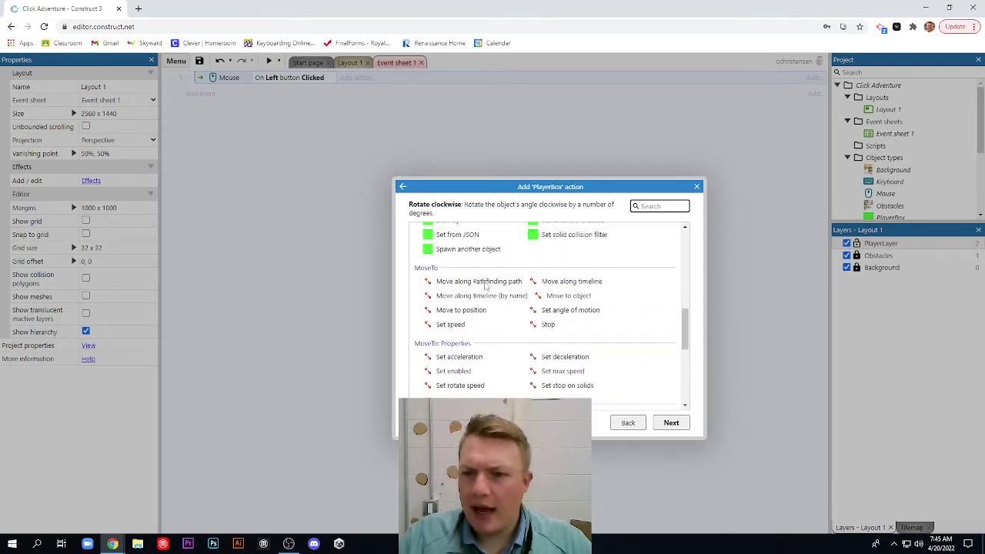
double_click(461, 310)
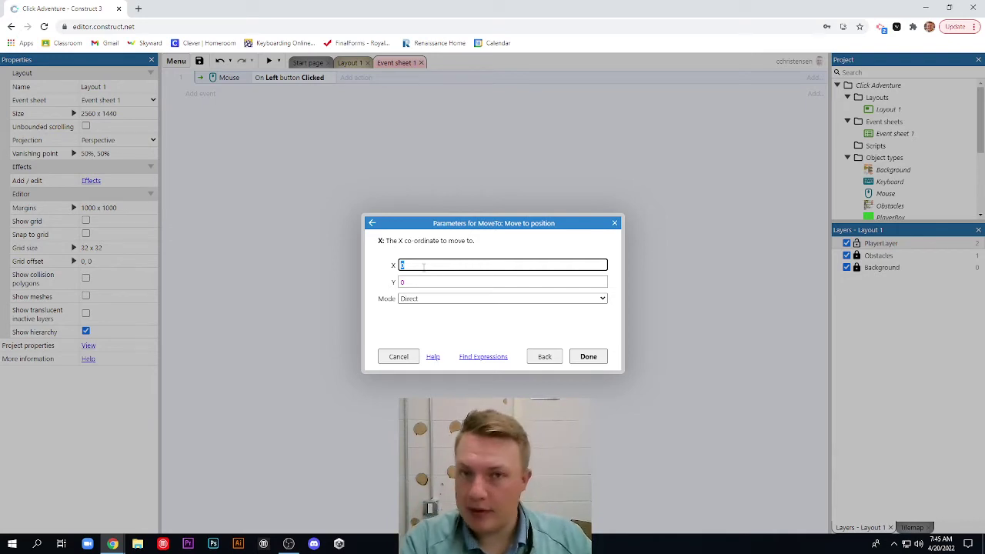
text(Mouse)
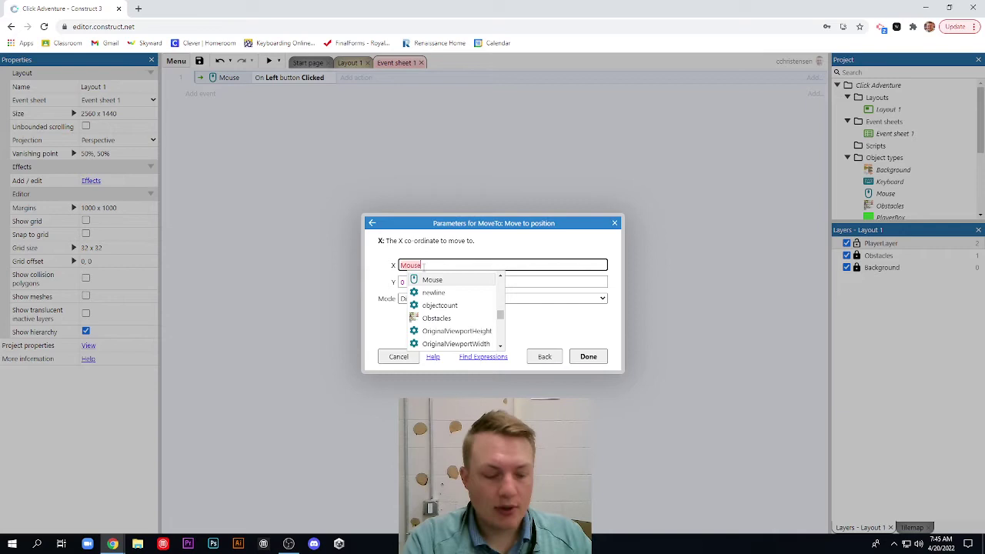
text(.X)
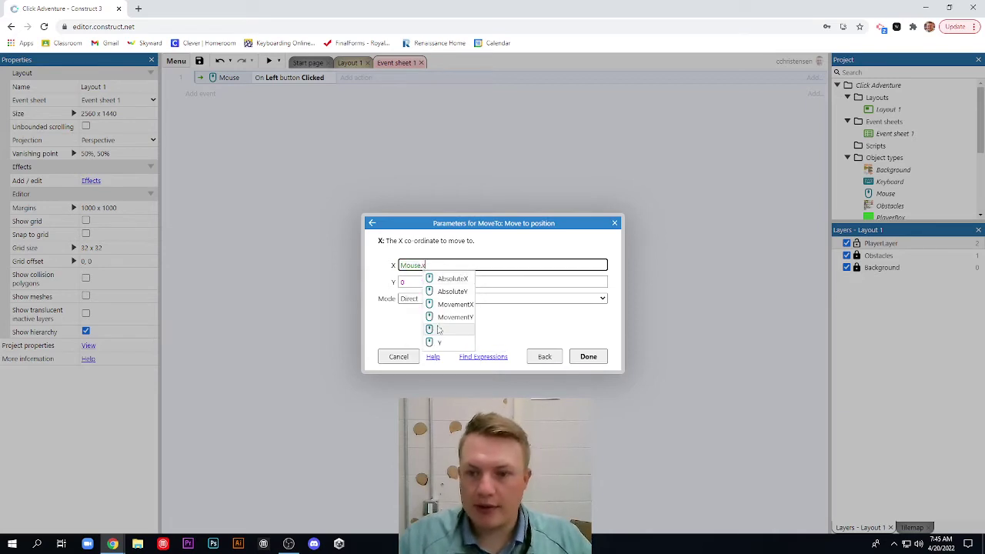
click(440, 330)
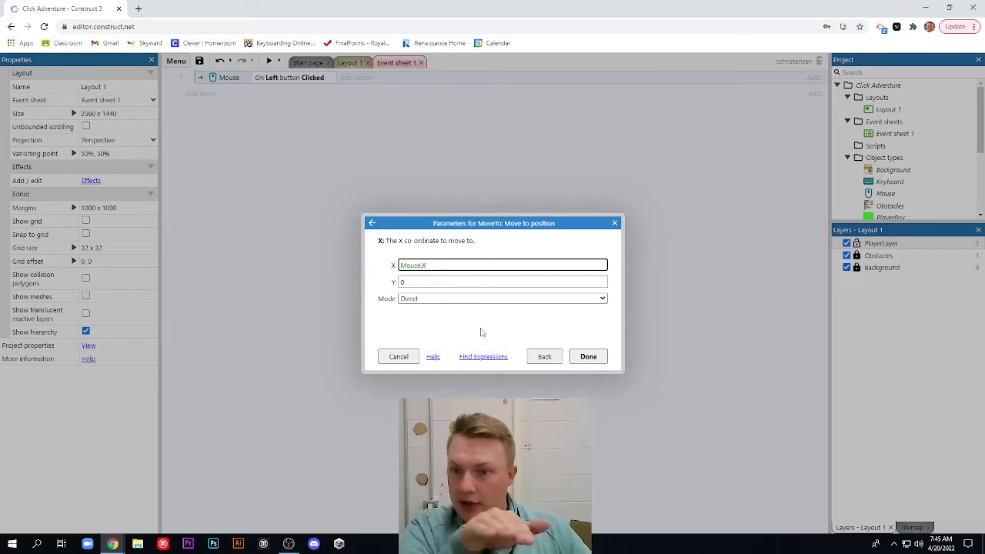
click(421, 284)
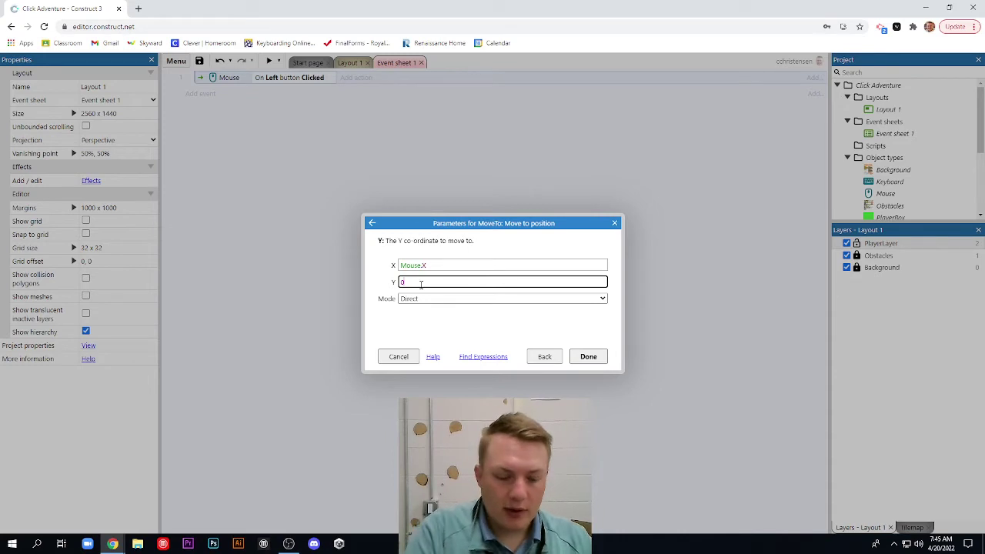
text(Mouse.Y)
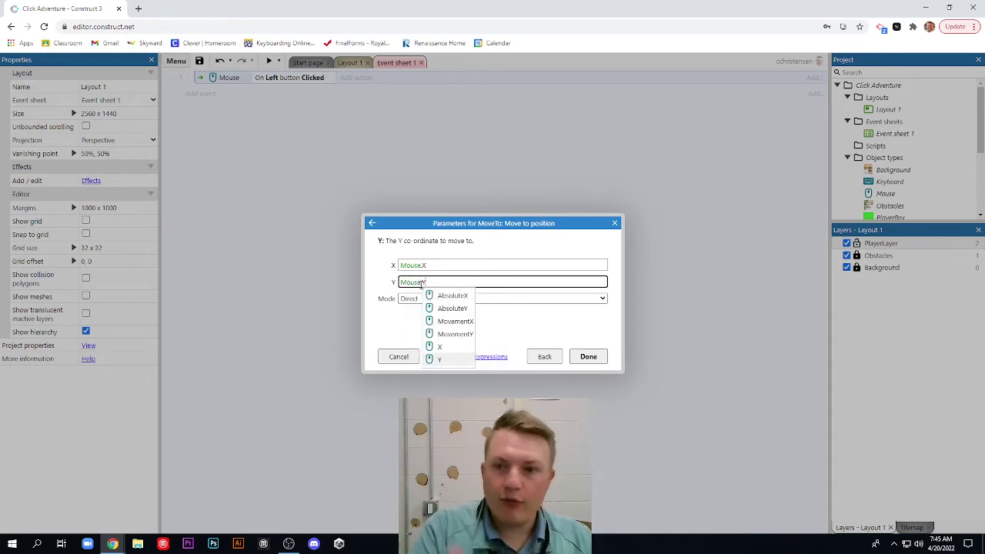
click(449, 359)
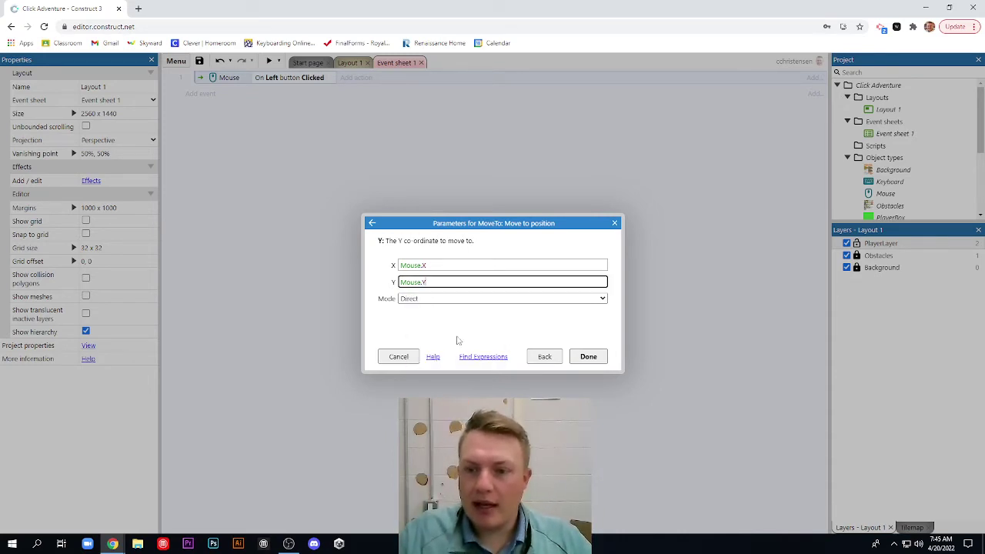
click(588, 357)
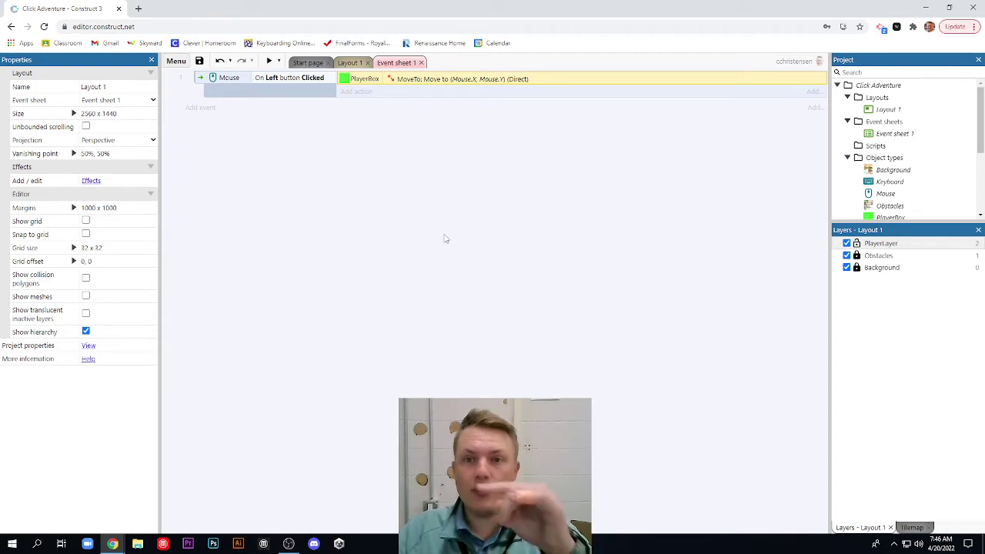
Preview the game, click three spots to move PlayerBox, then close it and return to Layout 1
click(269, 60)
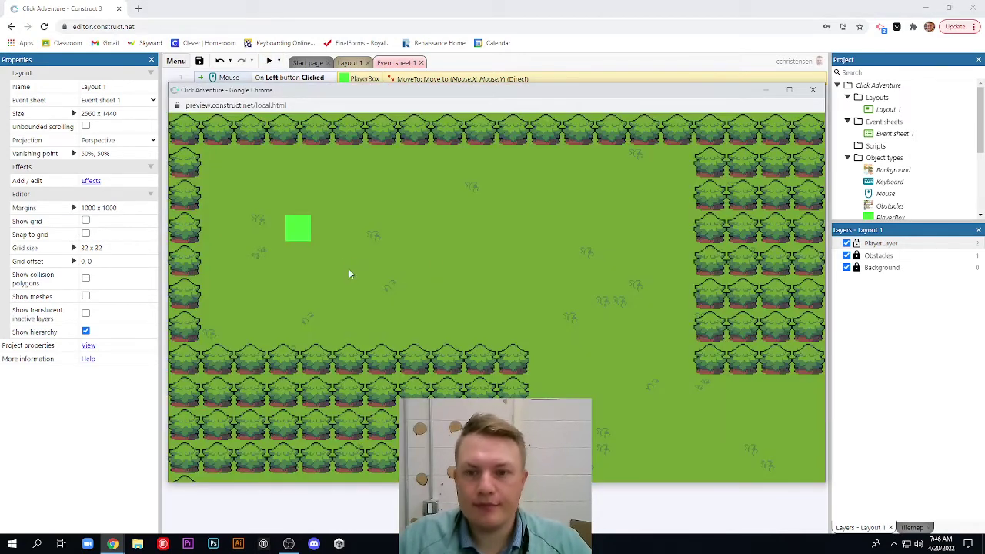
click(521, 316)
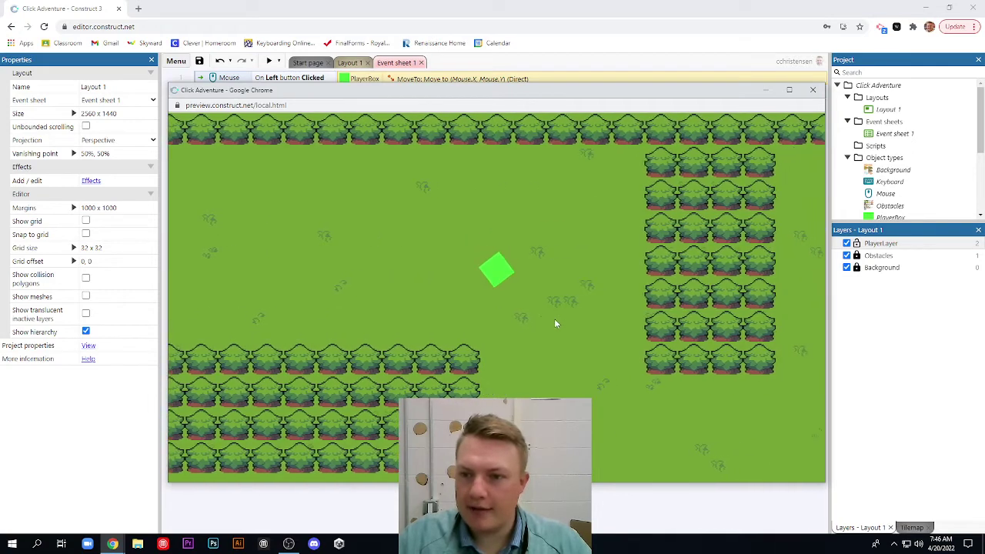
click(554, 381)
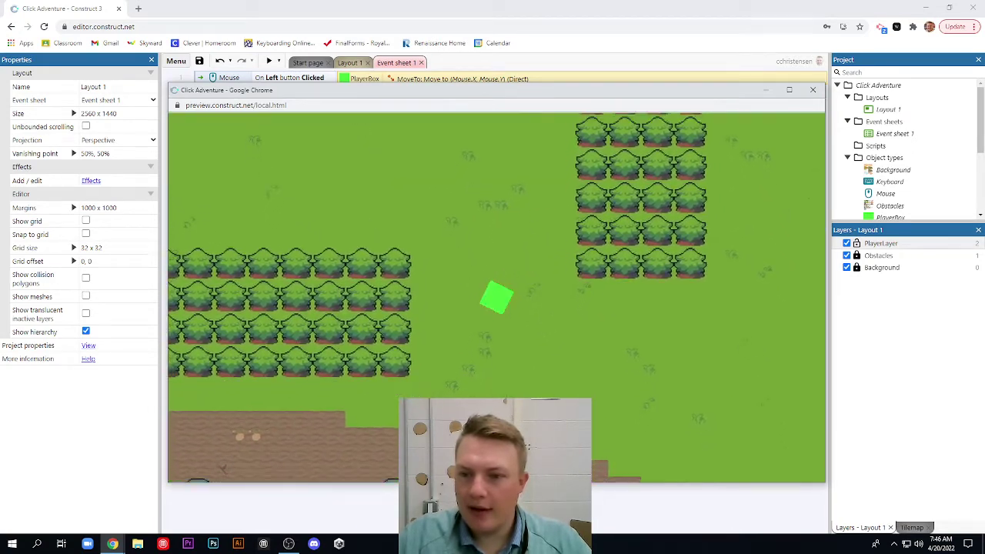
click(440, 389)
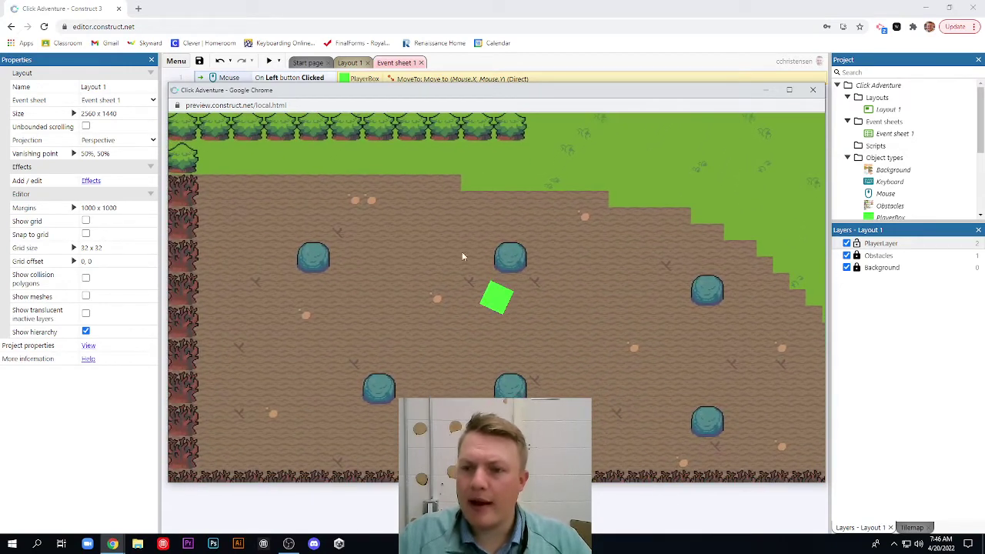
click(812, 90)
click(348, 62)
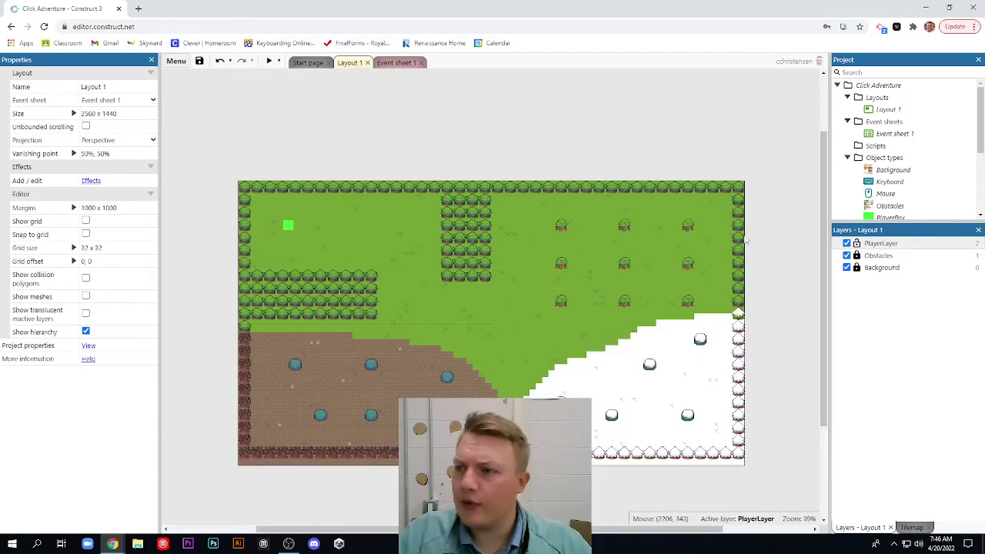
Turn on Stop on solids for PlayerBox's MoveTo behavior and launch a preview
scroll(895, 168, down, 1)
click(891, 166)
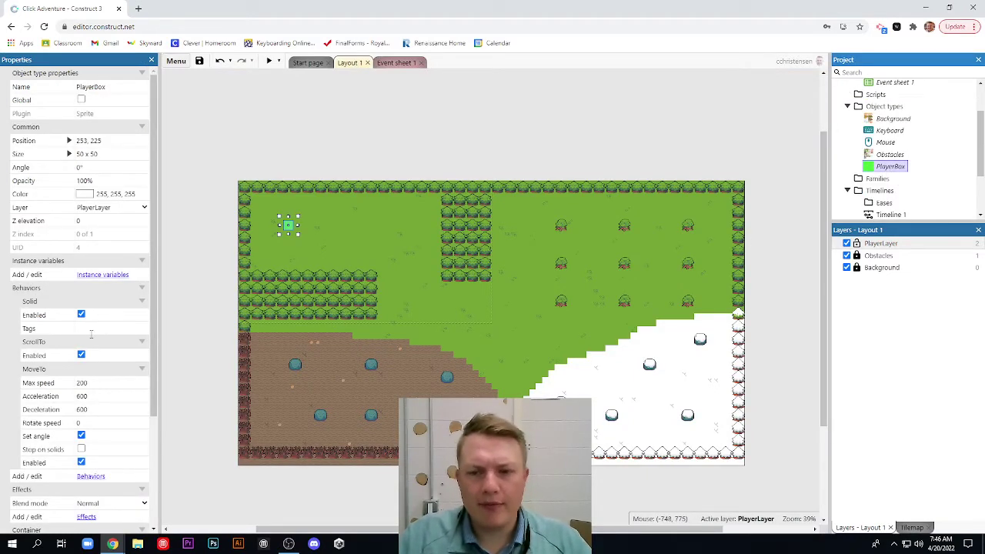
scroll(92, 337, down, 1)
scroll(89, 361, down, 1)
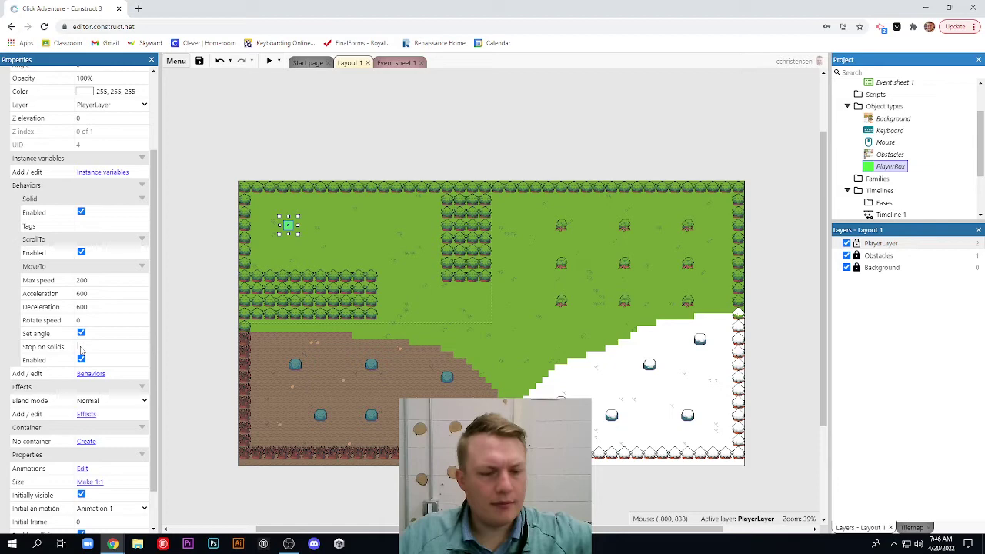
click(80, 347)
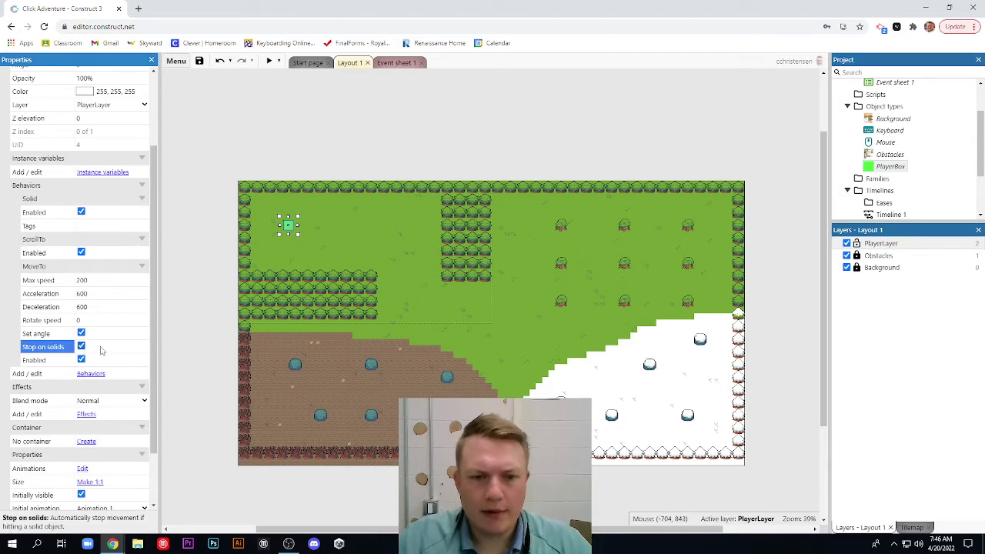
click(179, 334)
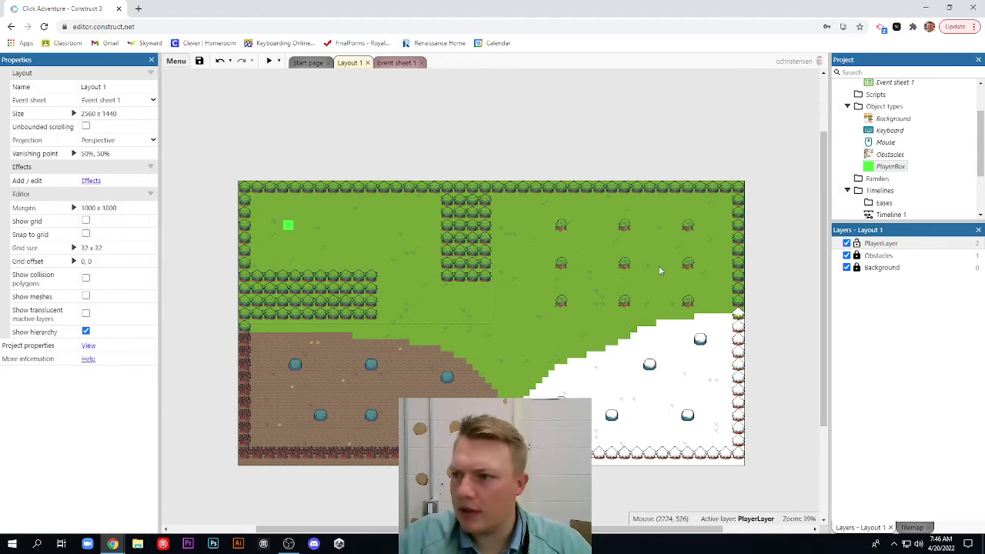
click(288, 224)
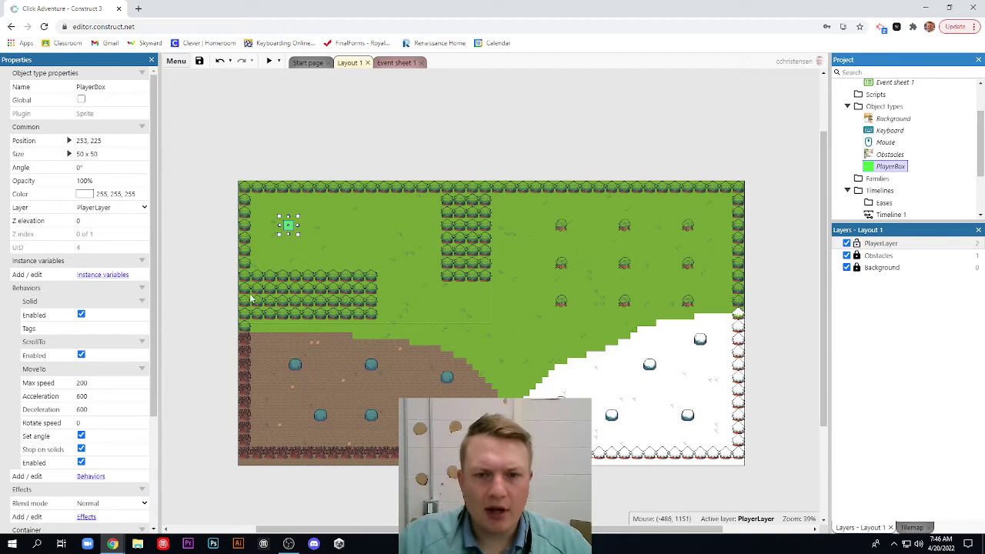
click(268, 60)
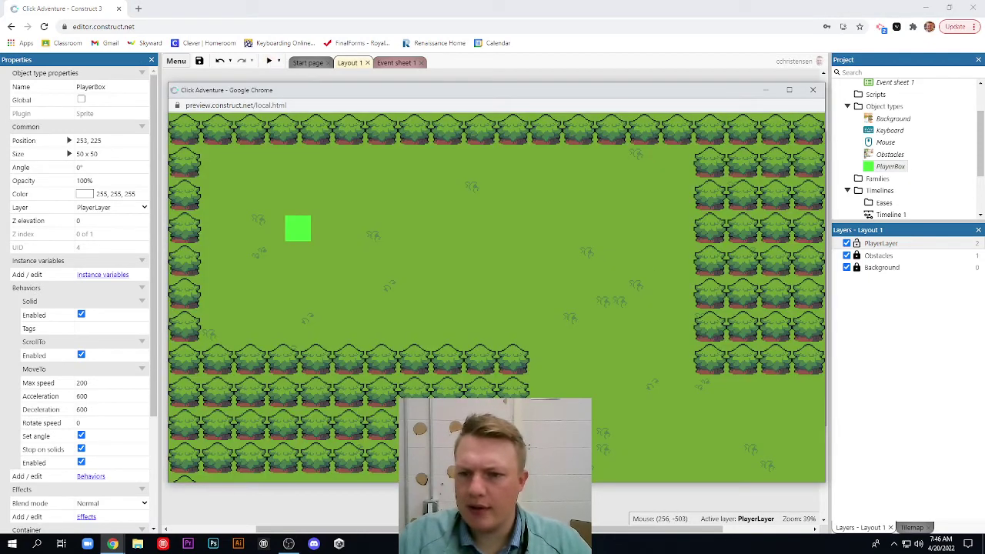
Click seven spots in the preview to steer PlayerBox around the map, then close the preview
click(527, 446)
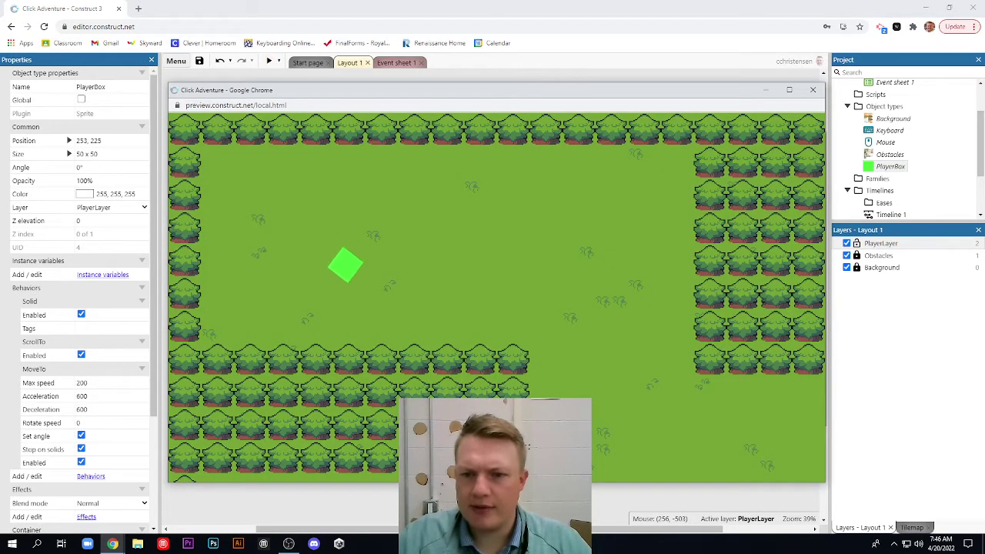
click(452, 202)
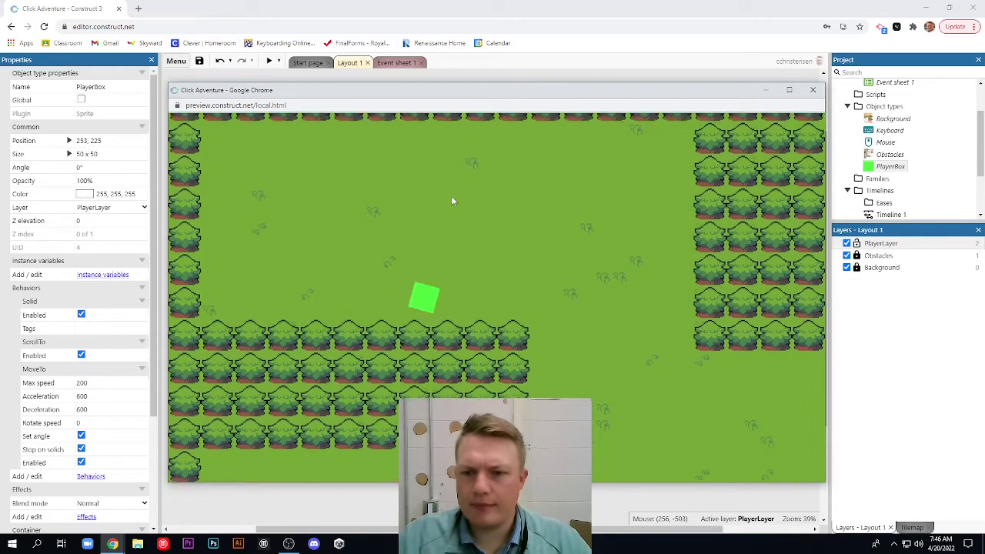
click(592, 374)
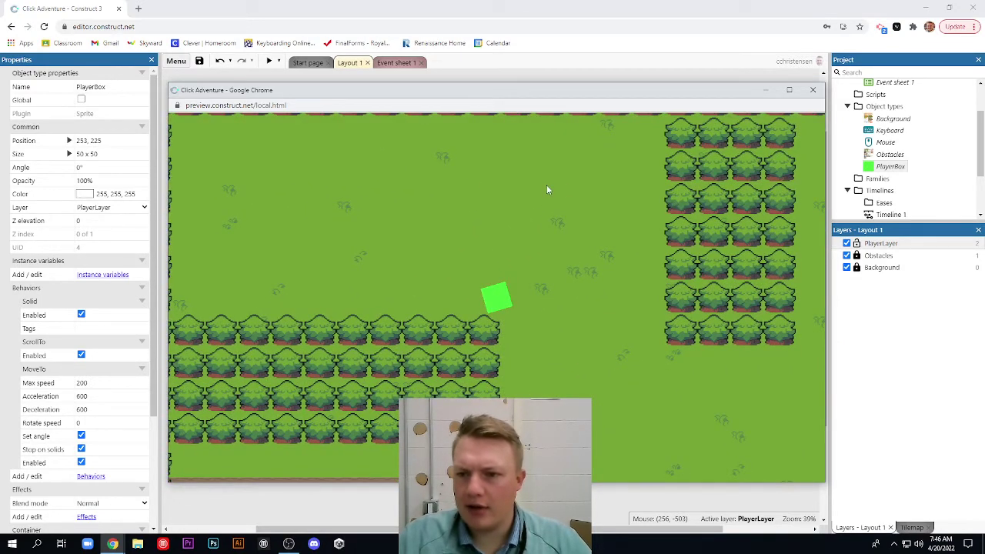
click(546, 184)
click(528, 368)
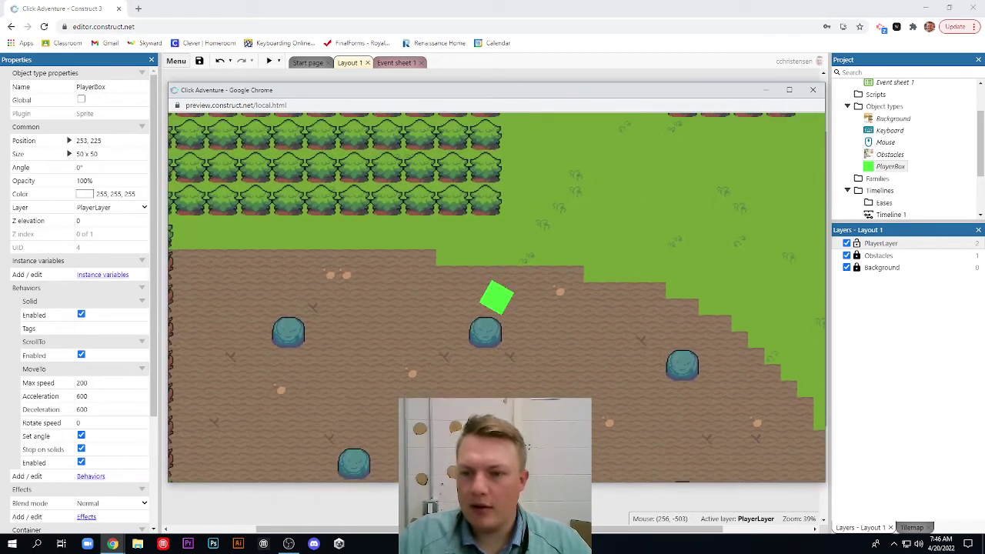
click(627, 208)
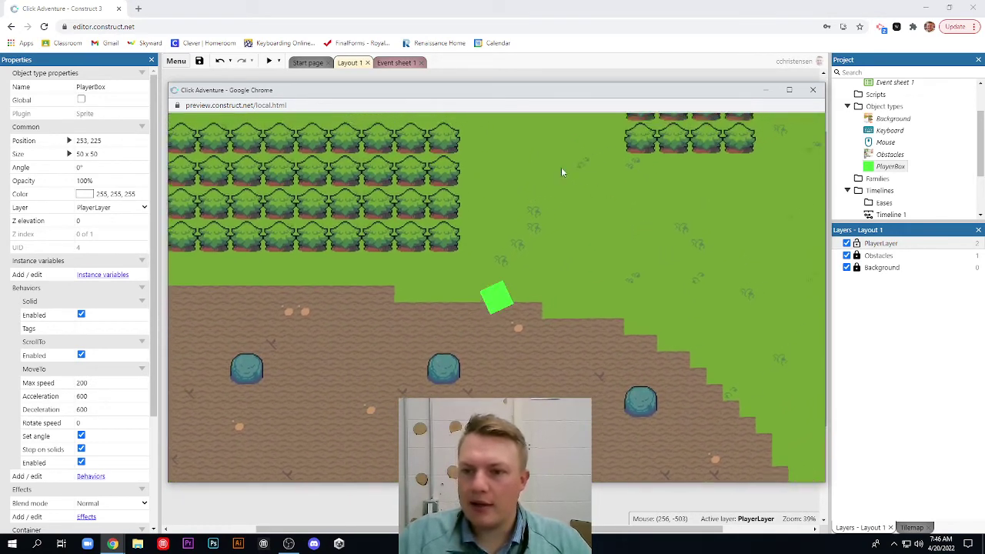
click(403, 201)
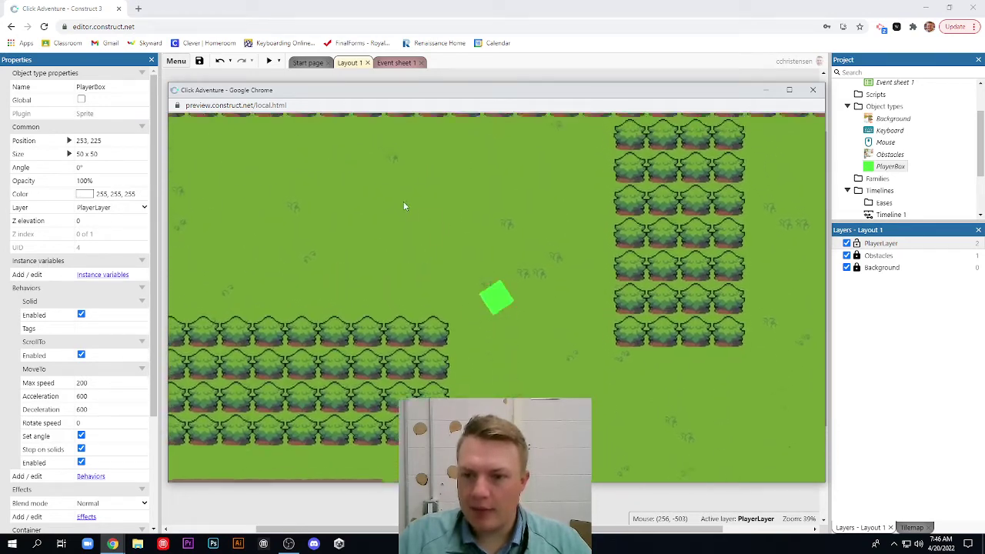
click(812, 90)
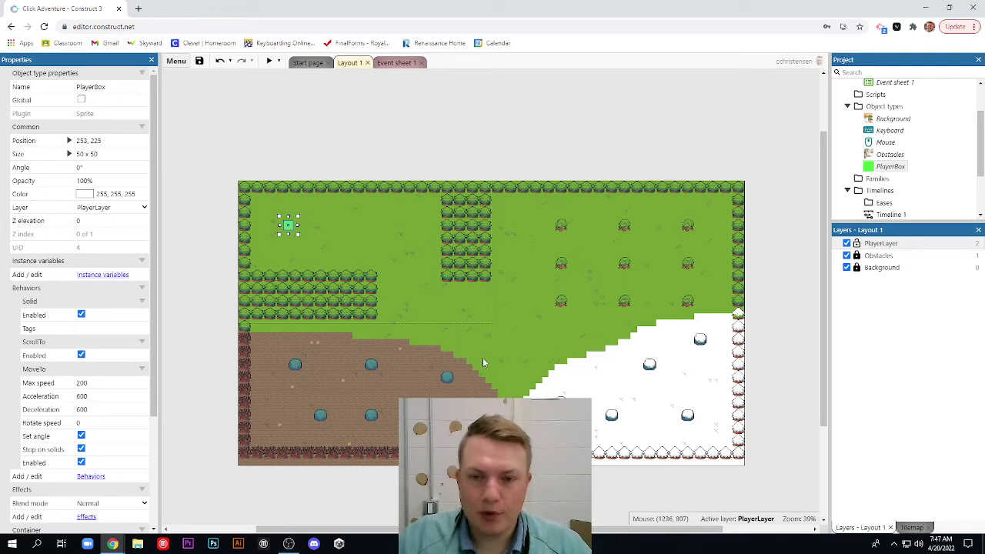
Insert a new Sprite object and place it on the map
click(387, 163)
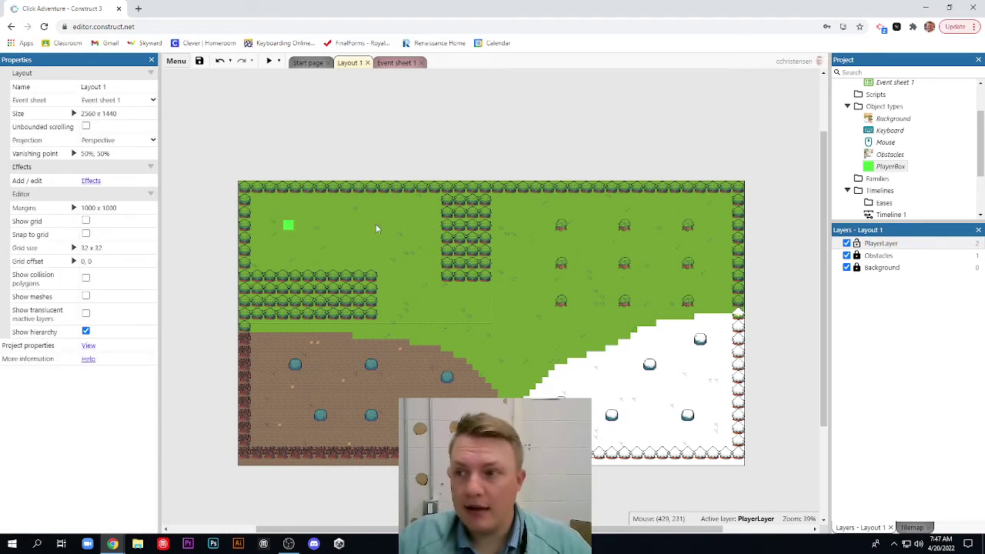
double_click(305, 226)
scroll(431, 256, down, 5)
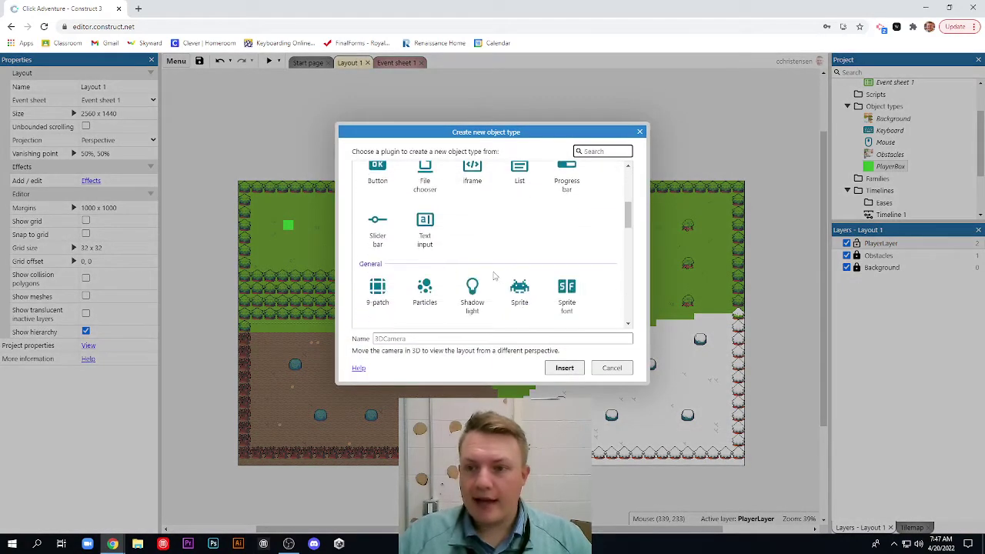
click(517, 243)
double_click(517, 244)
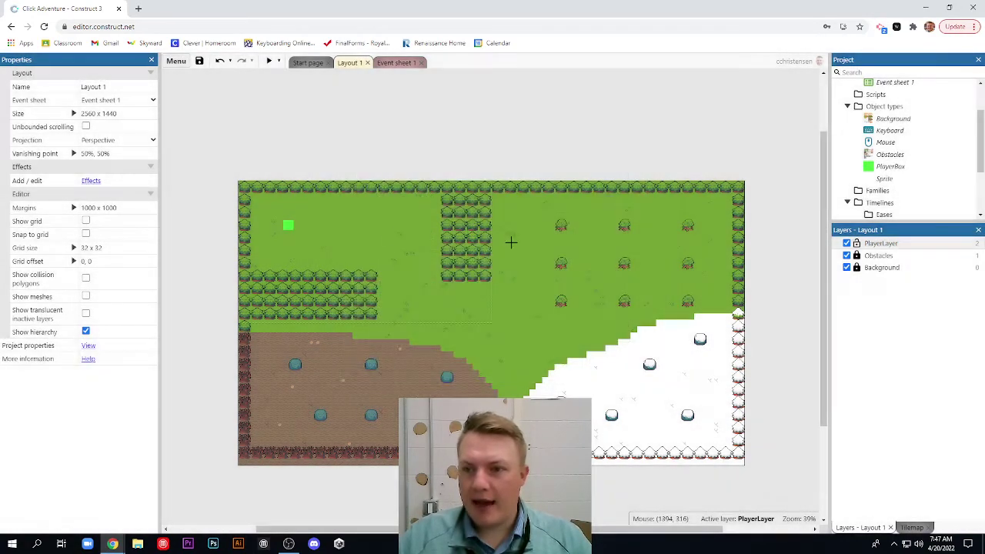
click(304, 225)
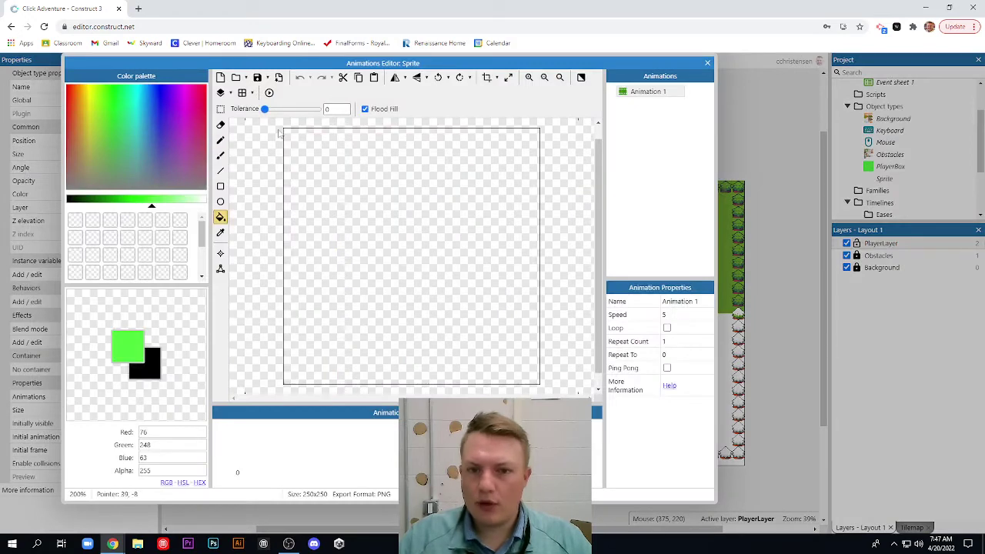
Import a frame image, browsing NinjaAdventure > Actor > Characters to BlueNinja's SeparateAnim images
click(236, 77)
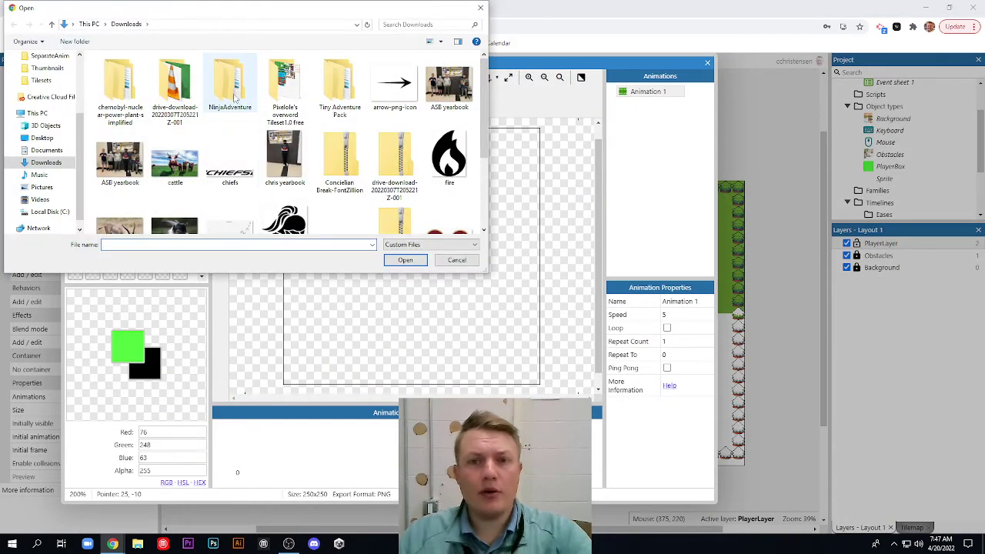
double_click(230, 89)
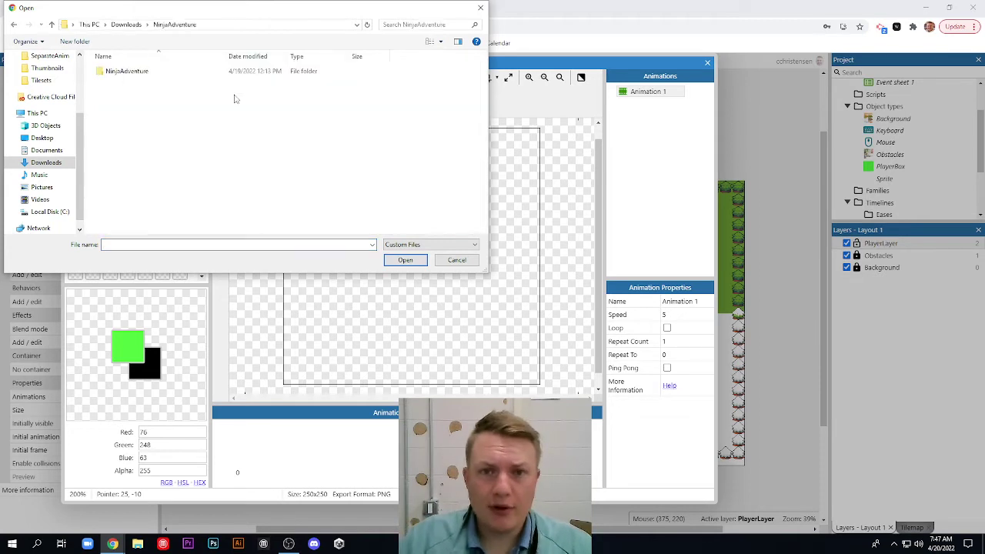
double_click(133, 73)
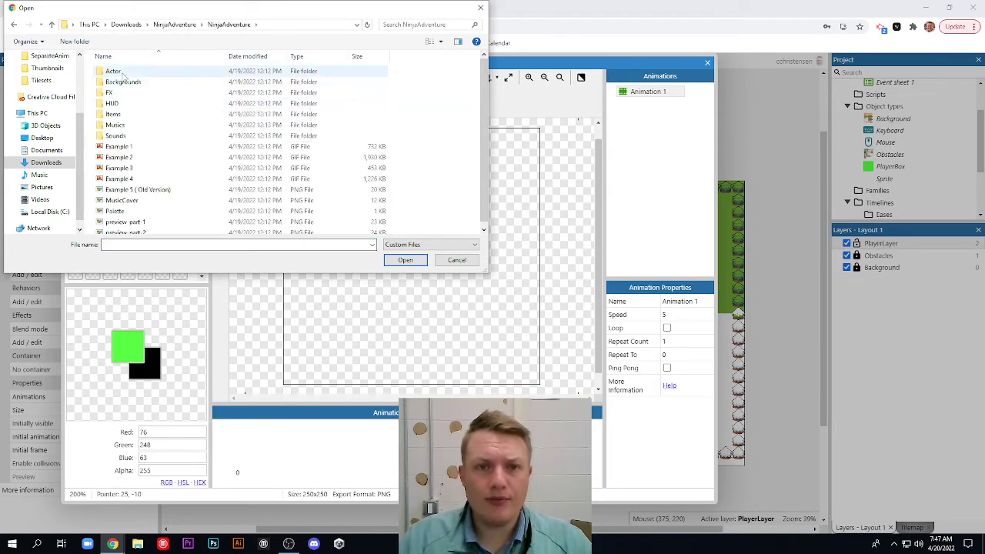
double_click(115, 71)
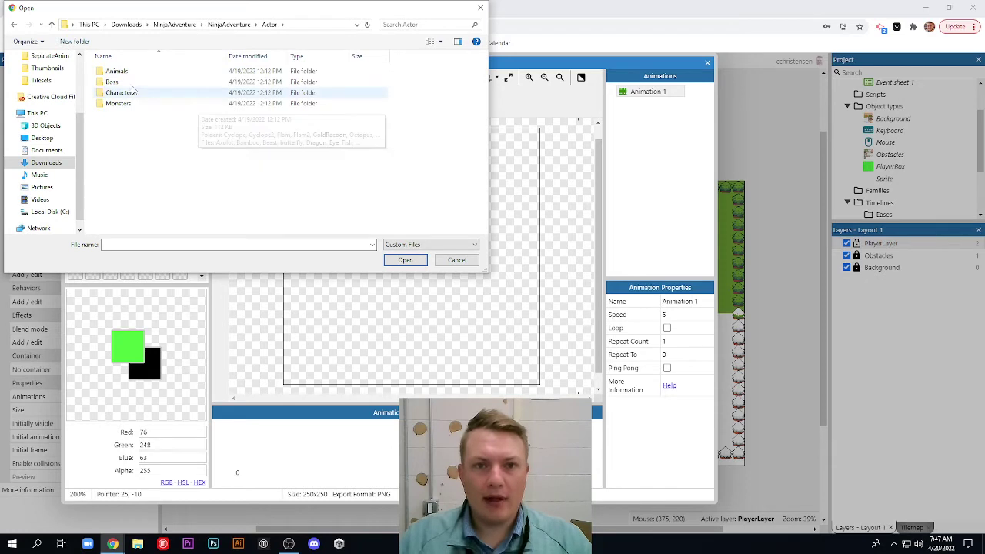
double_click(120, 92)
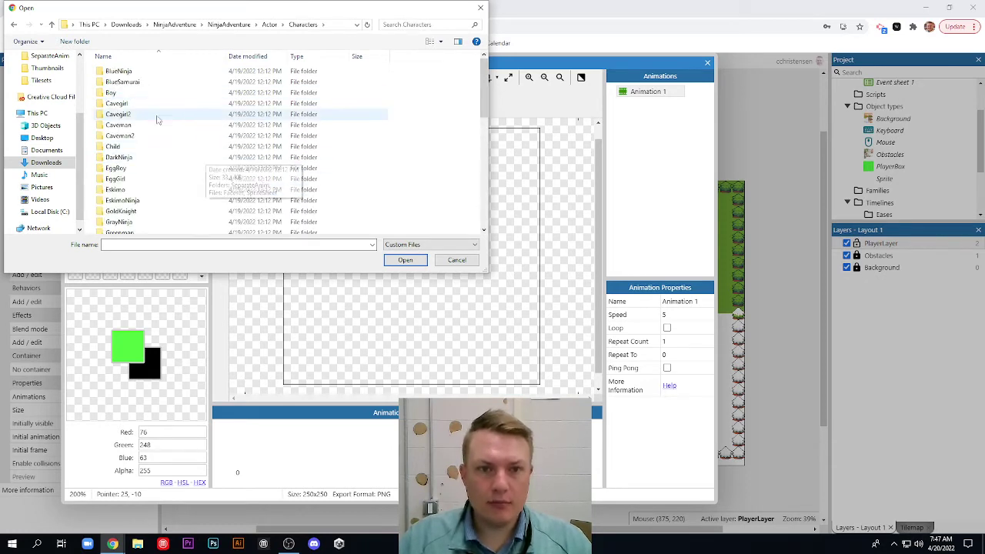
scroll(158, 134, down, 3)
scroll(154, 144, down, 2)
scroll(150, 147, up, 10)
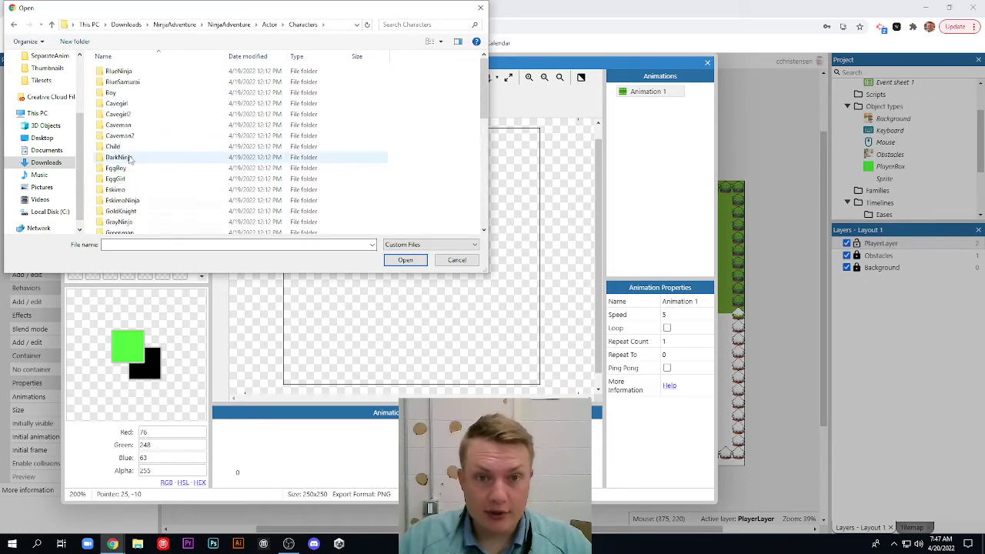
double_click(117, 71)
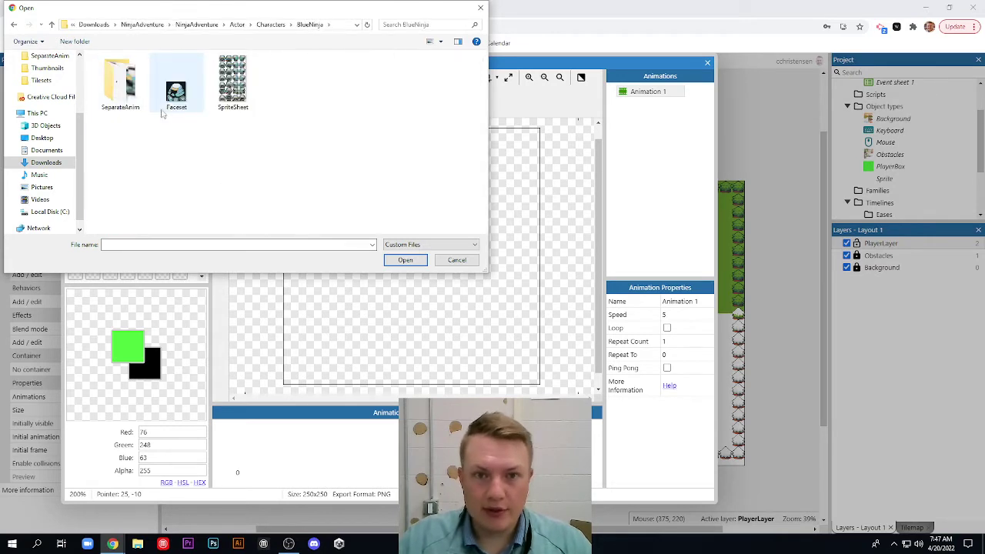
double_click(120, 81)
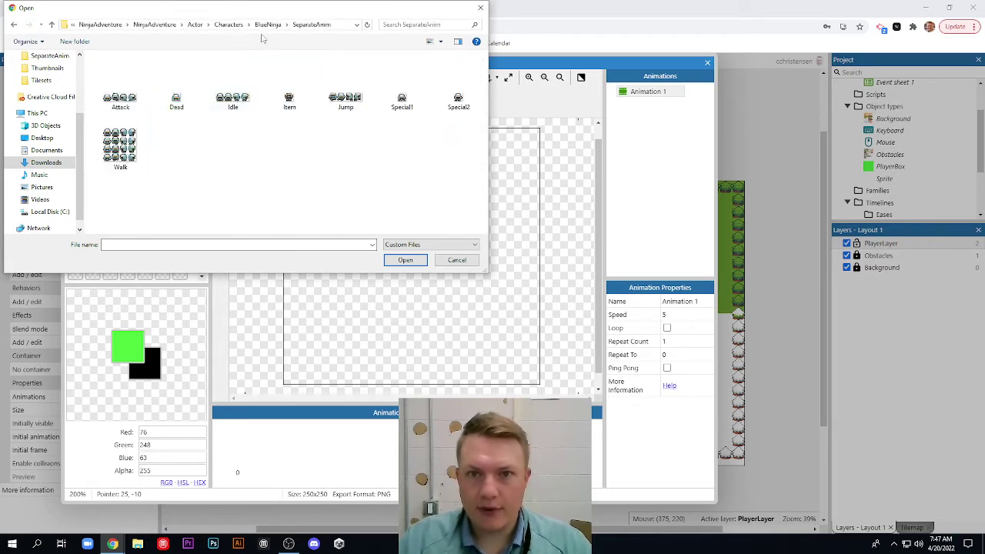
Compare the Boy, Cavegirl, Cavegirl2 and DarkNinja character image folders
click(229, 25)
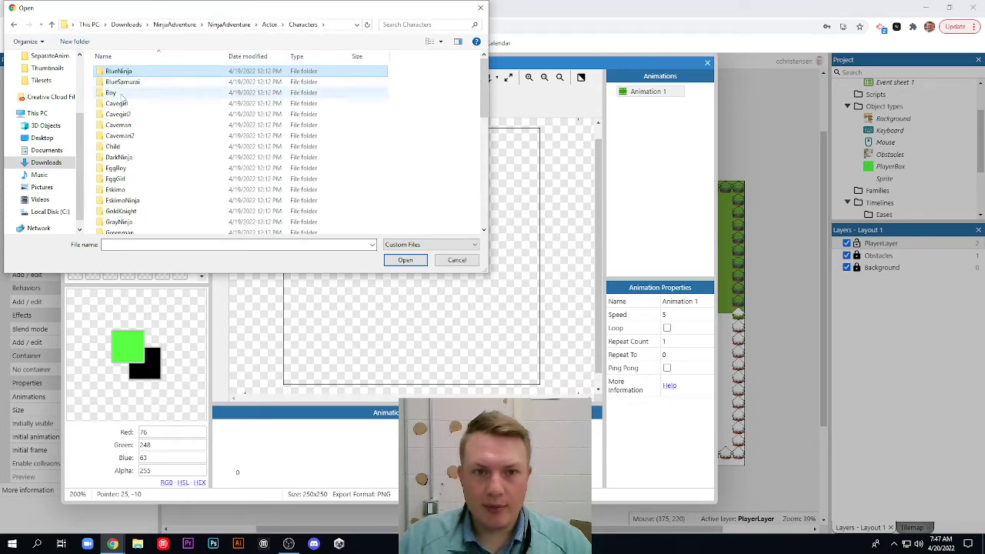
double_click(113, 93)
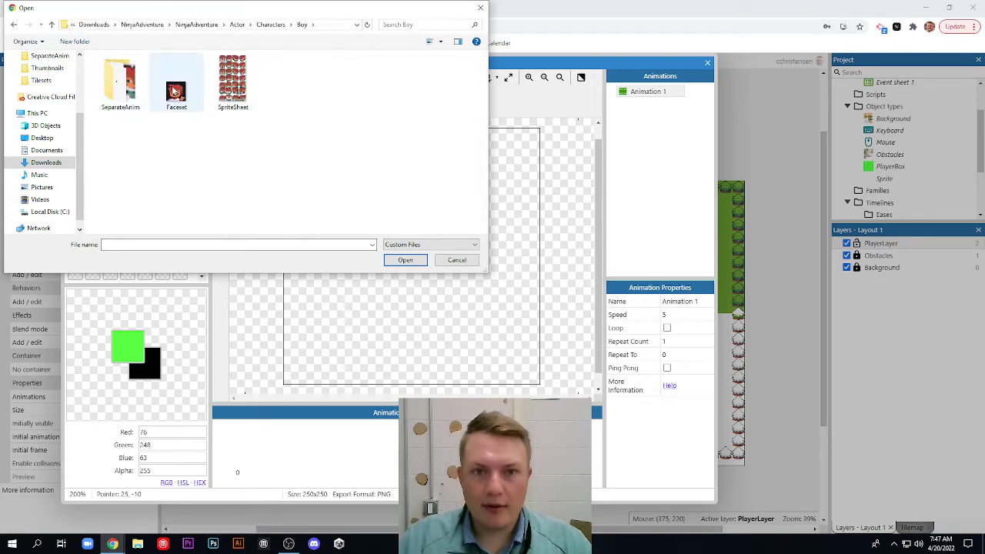
double_click(120, 83)
click(229, 24)
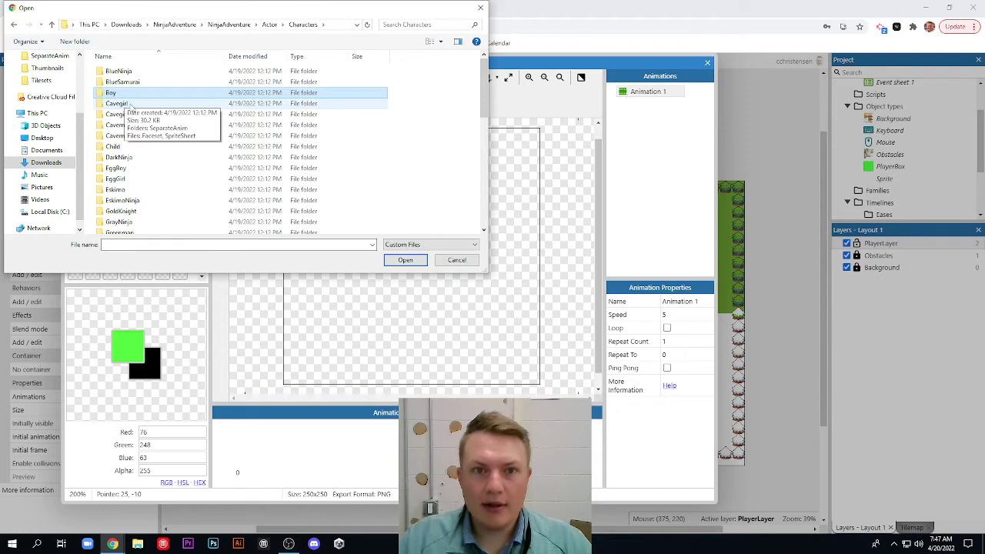
double_click(125, 100)
double_click(129, 96)
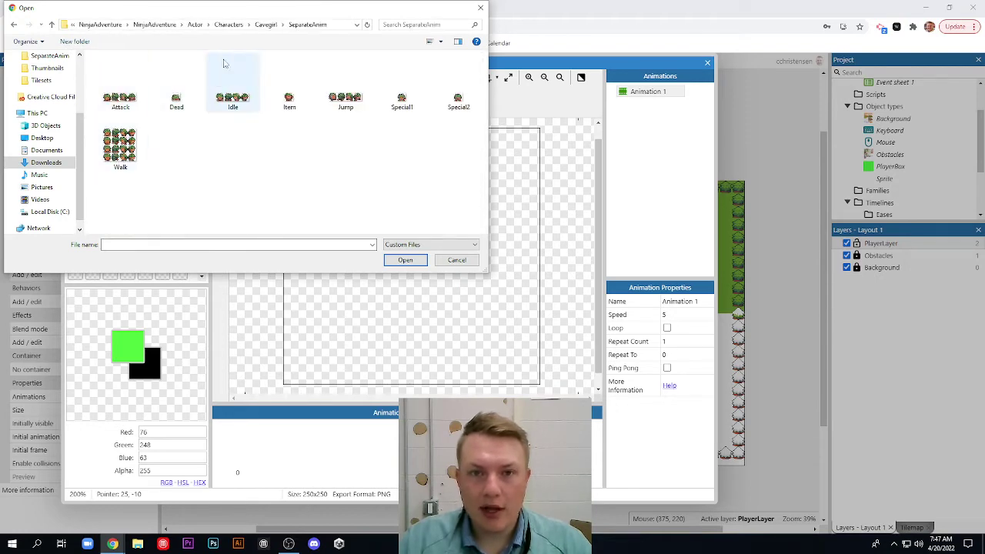
click(235, 24)
double_click(146, 113)
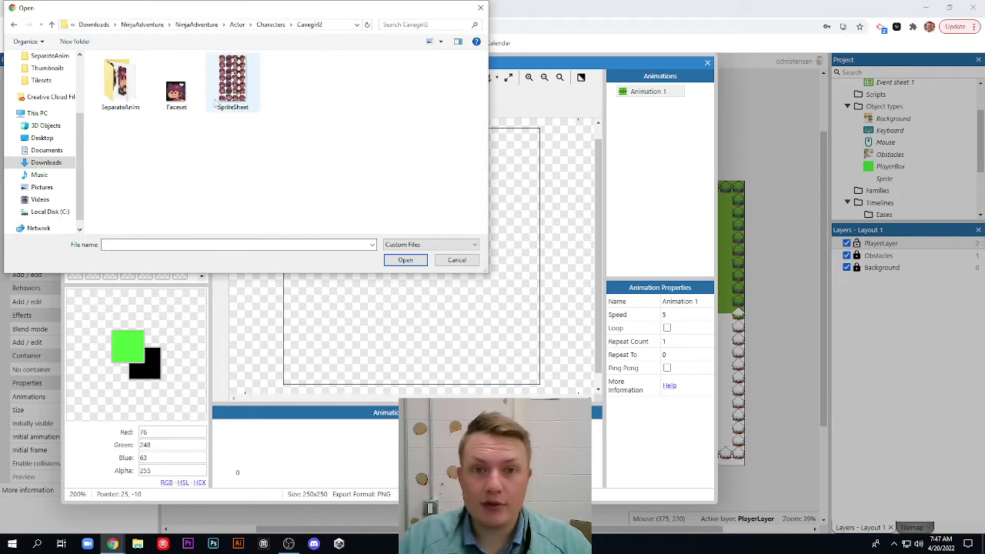
click(237, 25)
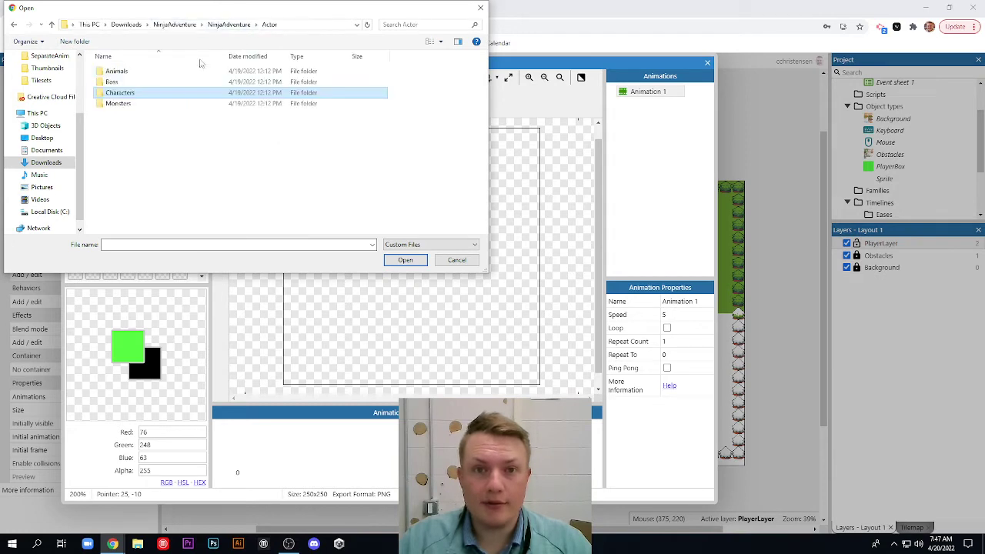
double_click(131, 92)
scroll(140, 123, down, 1)
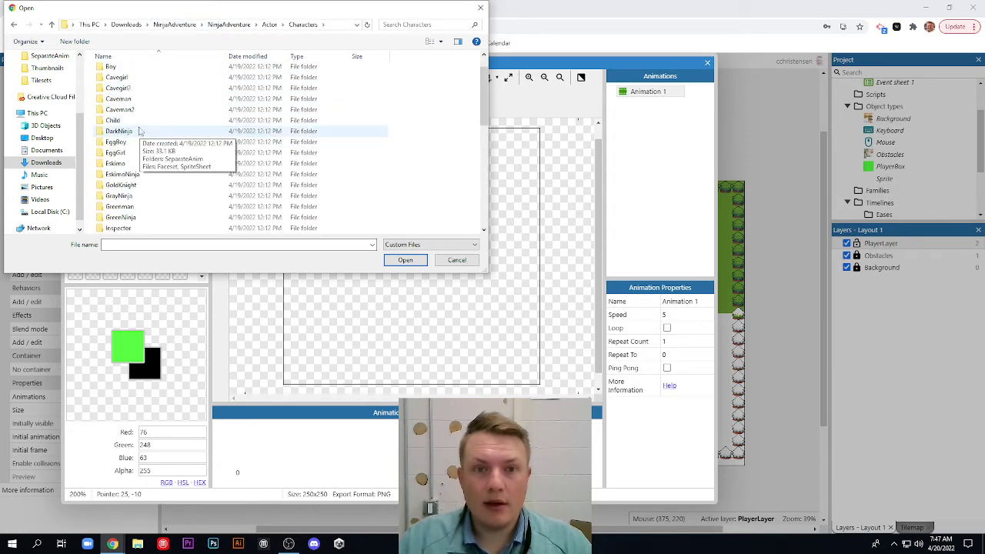
double_click(140, 134)
double_click(142, 106)
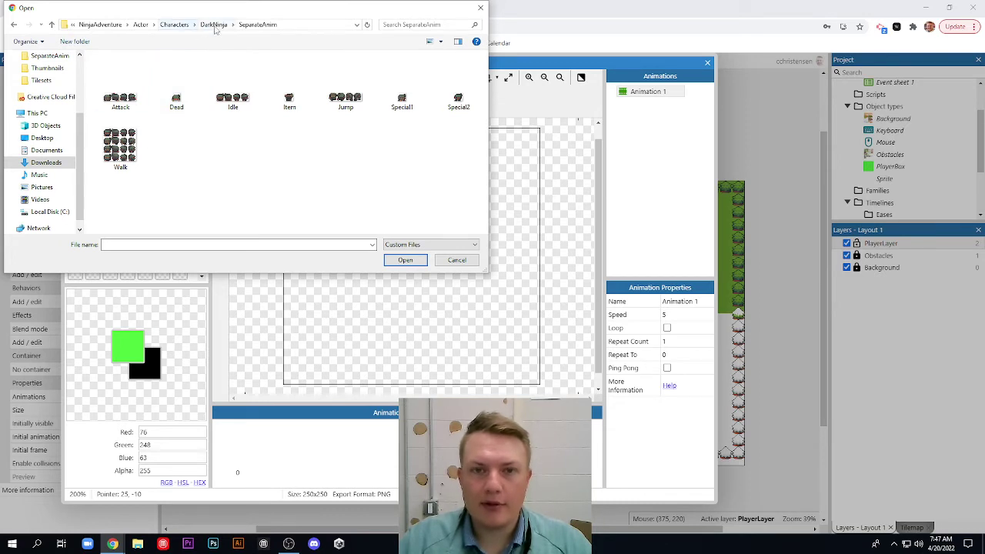
Look through the GoldKnight SeparateAnim and Knight character folders
click(174, 24)
scroll(135, 134, down, 3)
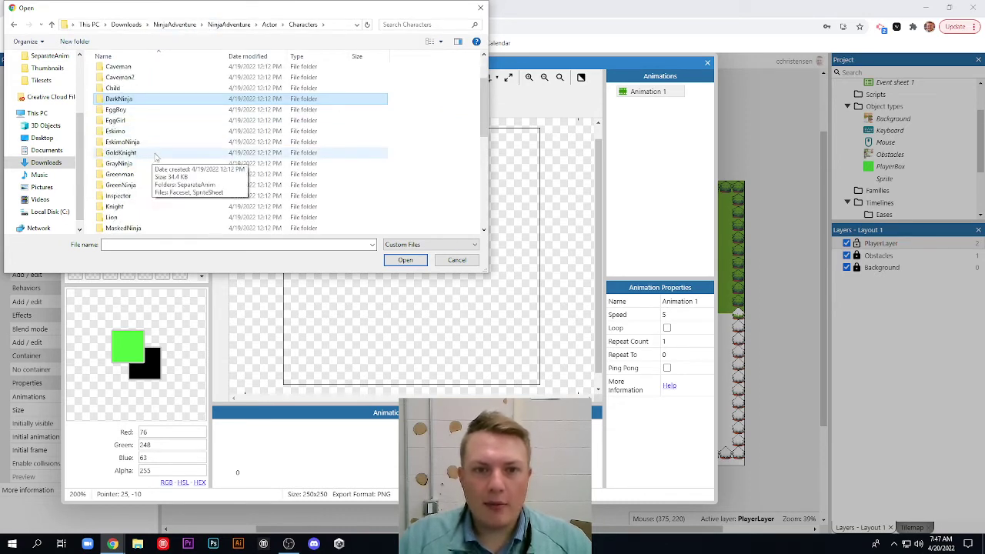
double_click(123, 121)
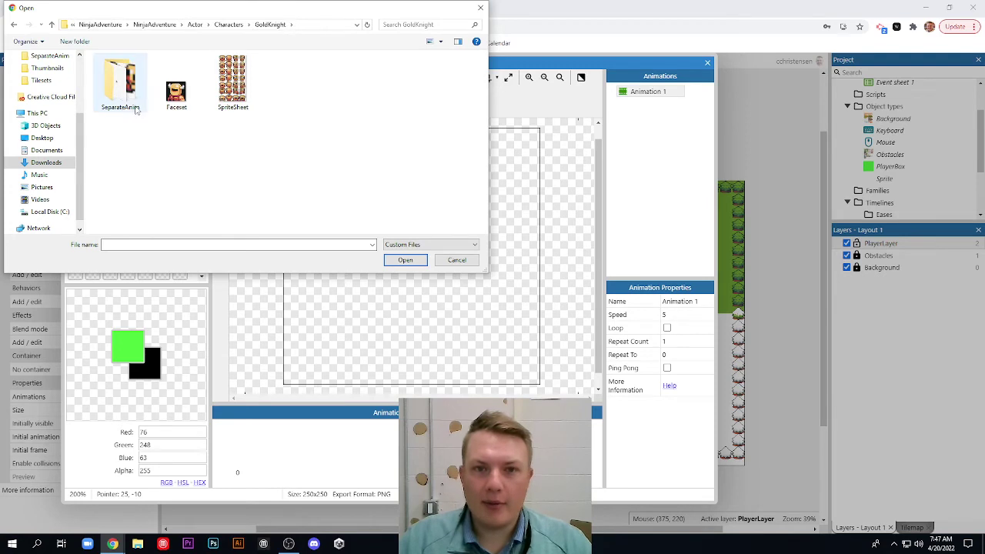
double_click(128, 99)
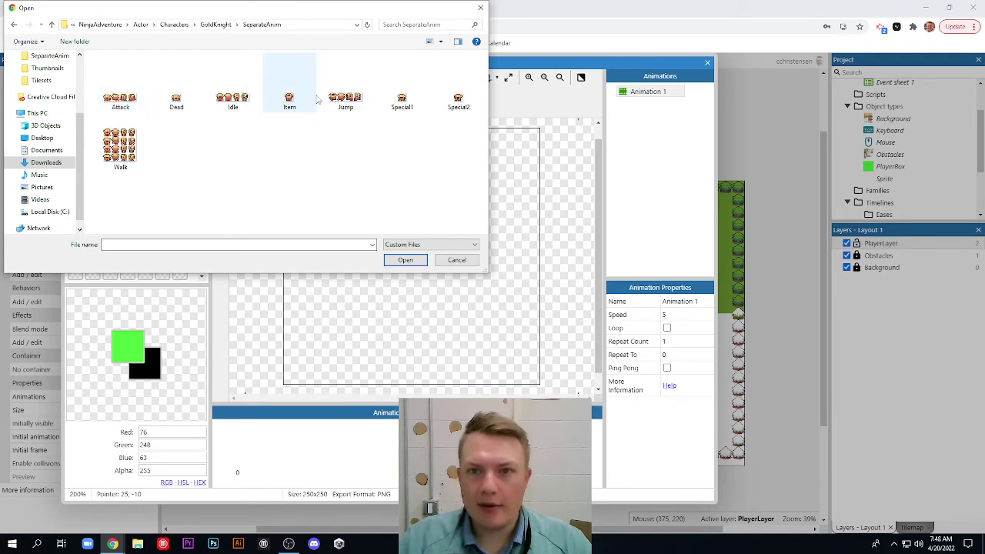
click(174, 24)
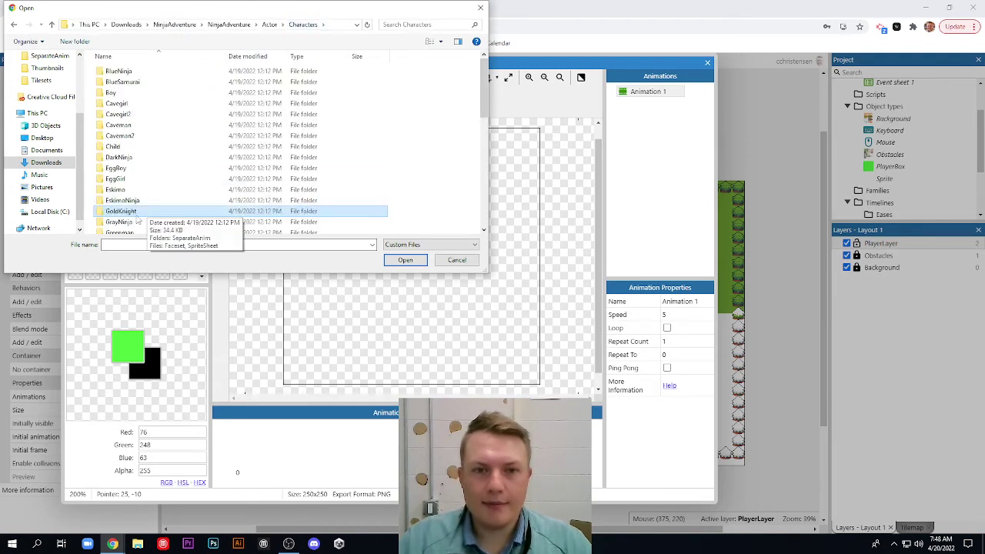
scroll(149, 202, down, 4)
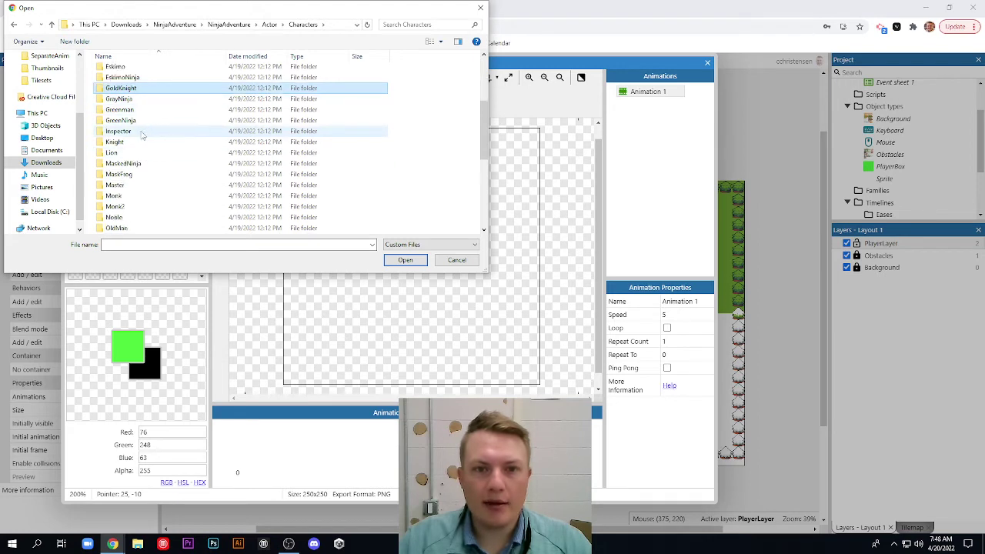
double_click(150, 143)
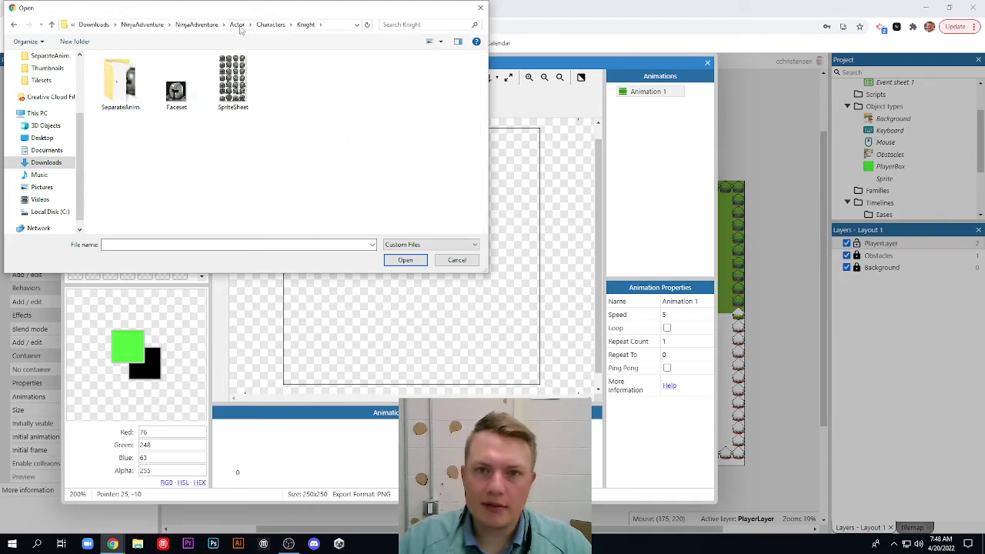
click(270, 23)
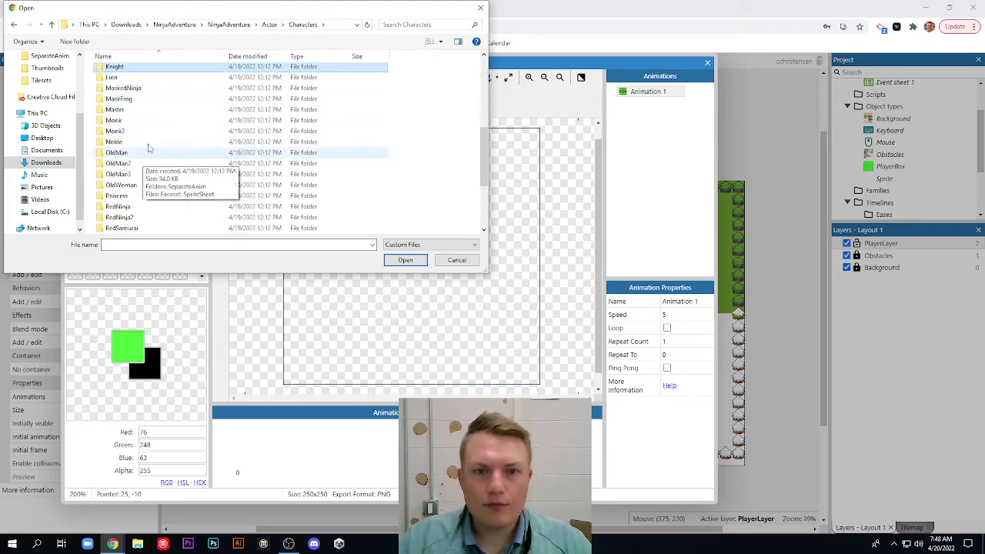
Load GoldKnight's SeparateAnim Idle image (64x16 strip) into the sprite frame
scroll(142, 166, down, 3)
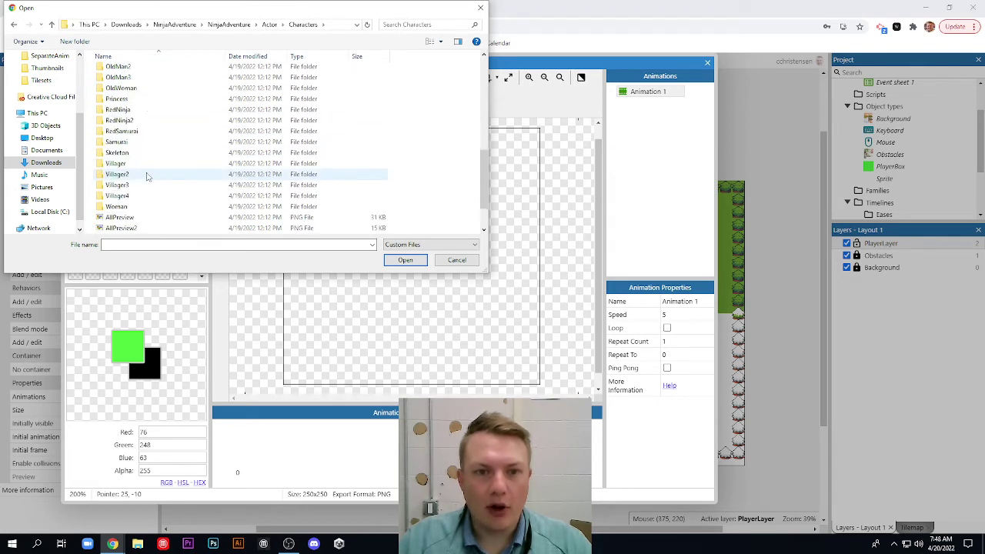
scroll(149, 168, up, 2)
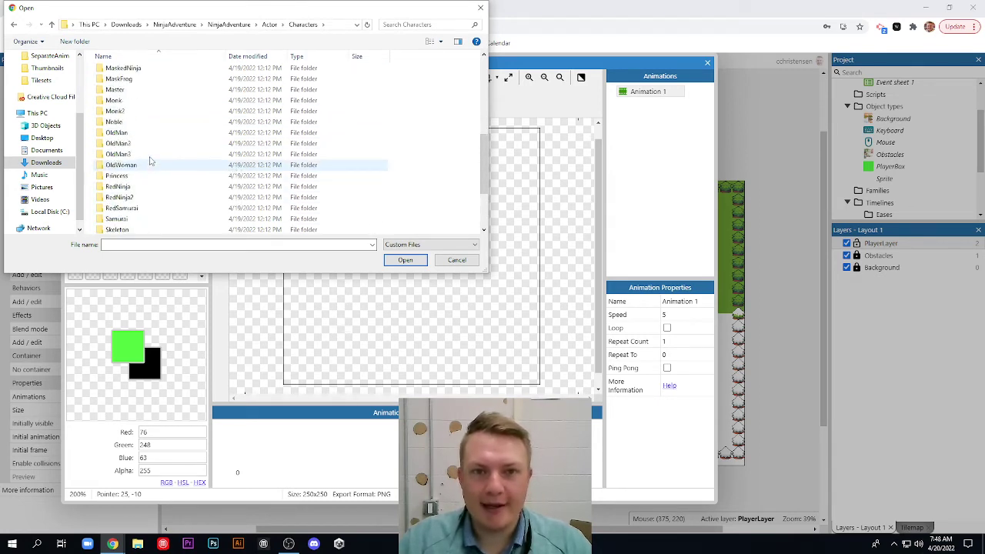
scroll(149, 162, up, 2)
double_click(137, 154)
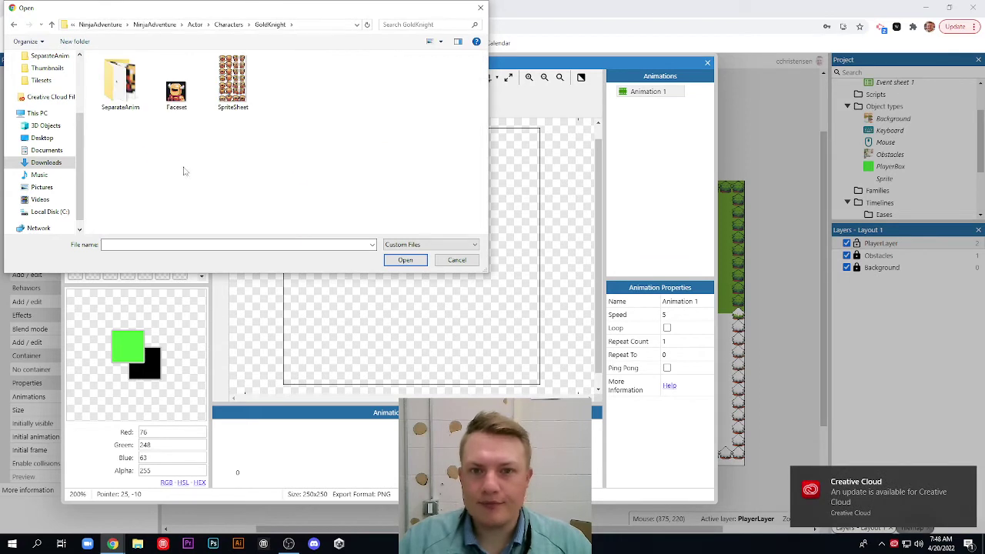
double_click(136, 97)
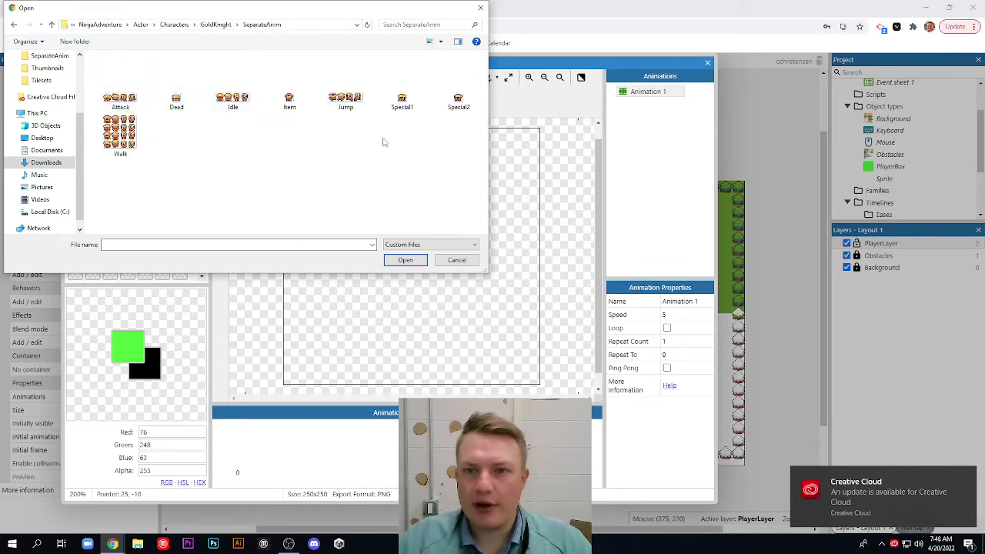
double_click(232, 100)
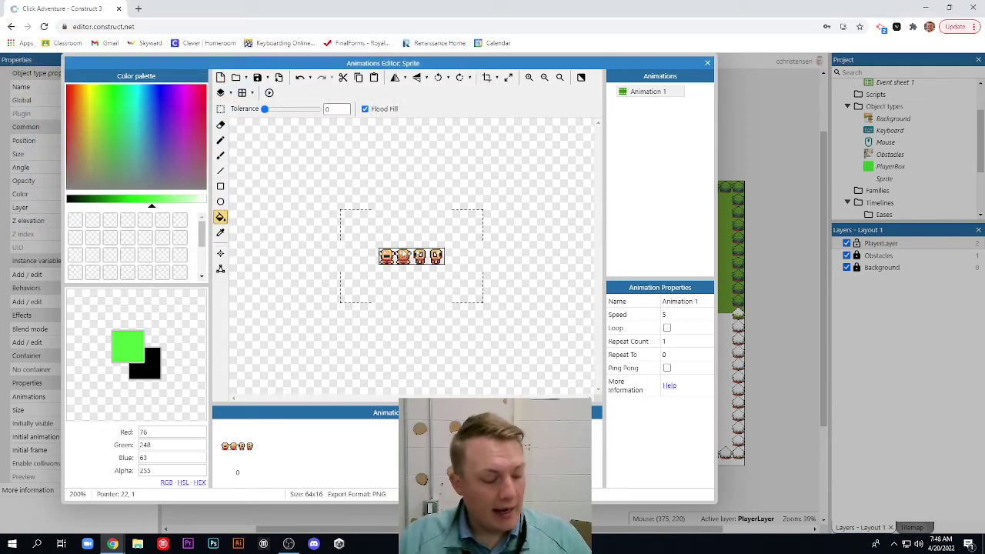
Rectangle-select the first GoldKnight pose and crop the frame to 16x15
scroll(414, 254, up, 4)
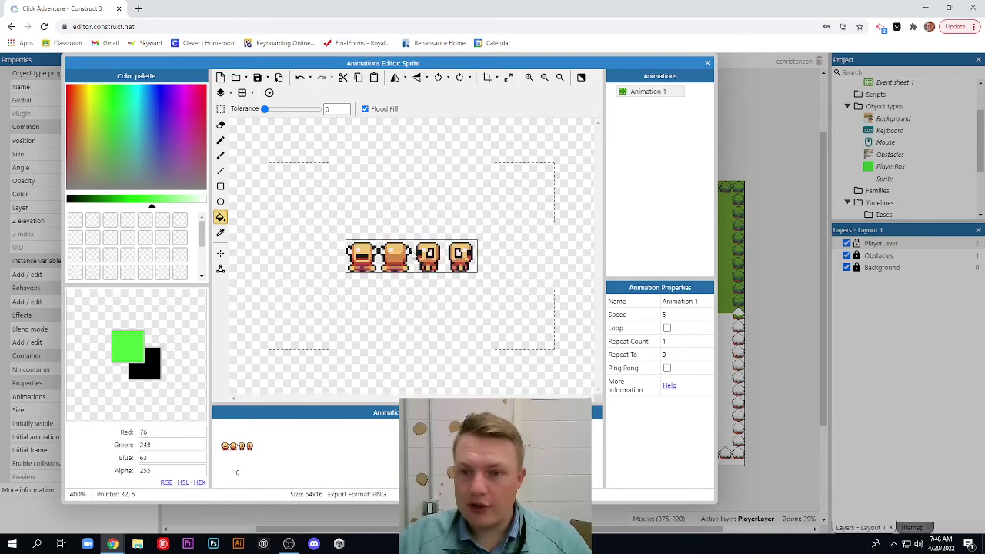
scroll(368, 255, down, 1)
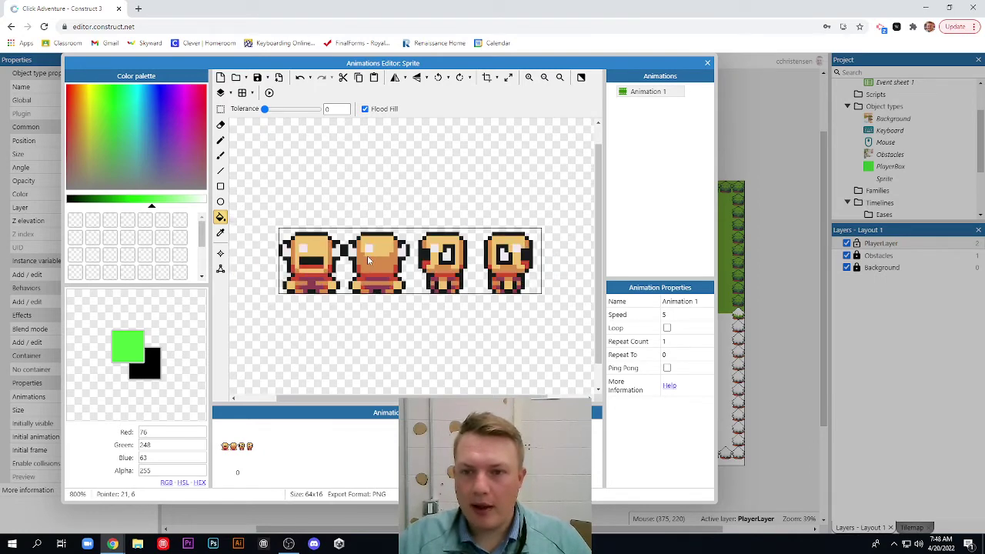
click(220, 110)
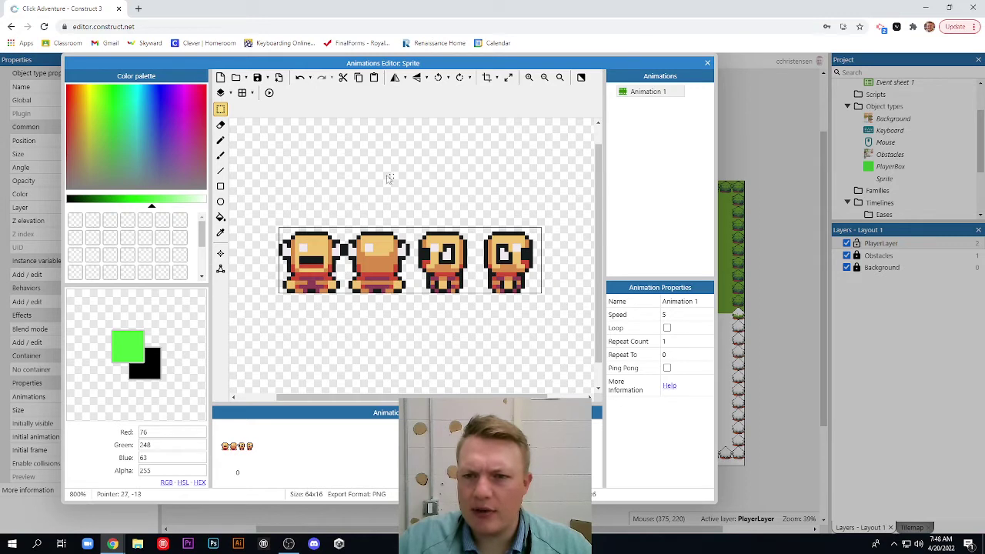
drag(419, 225, 543, 297)
click(498, 329)
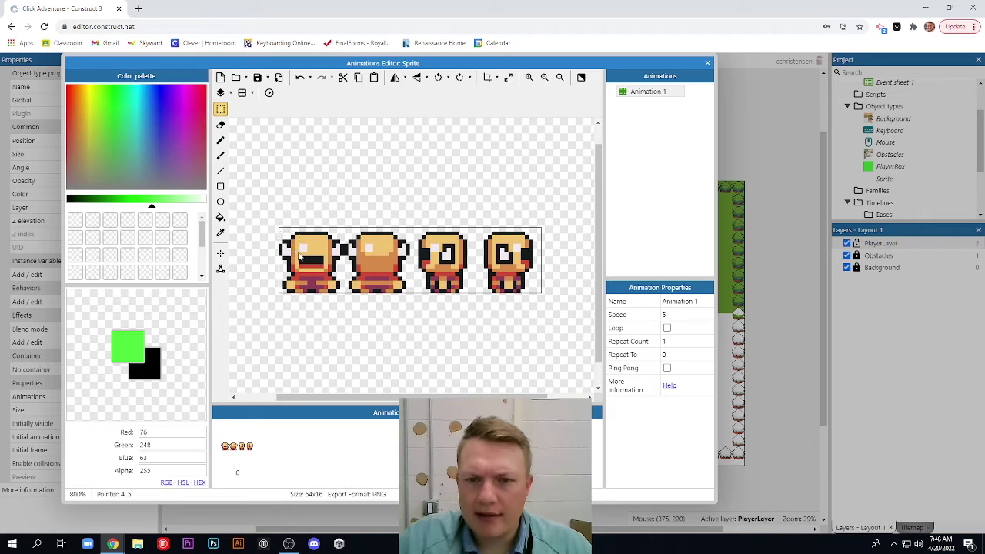
drag(299, 256, 312, 269)
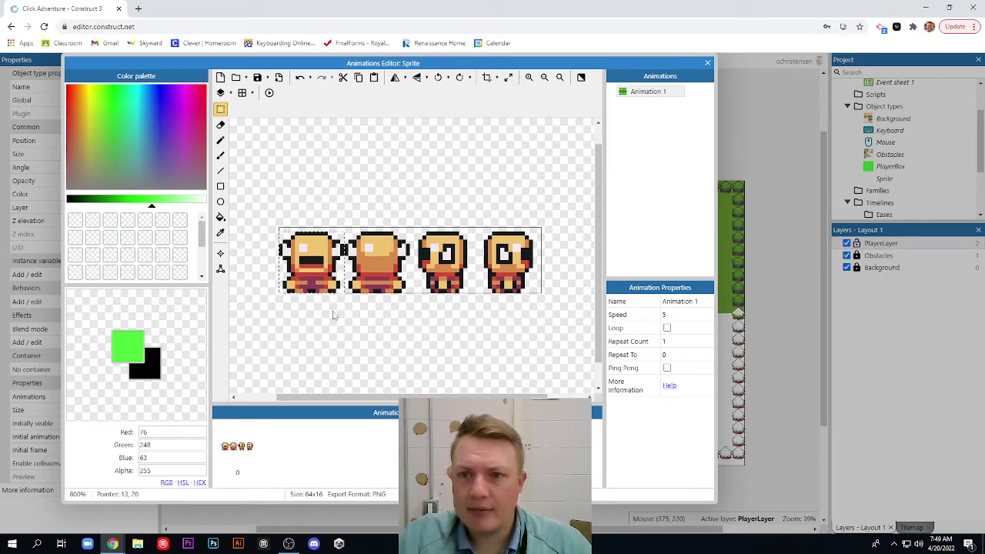
click(487, 78)
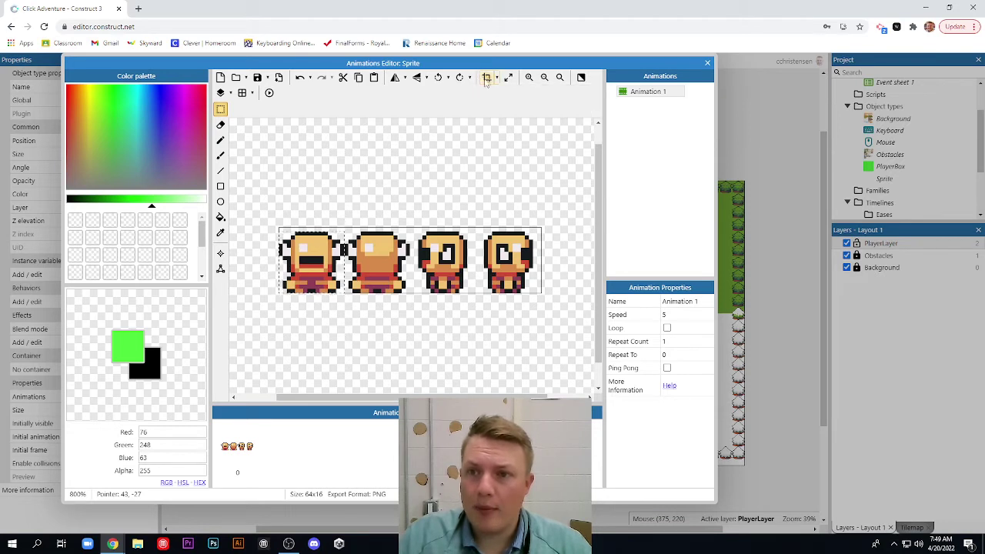
click(487, 78)
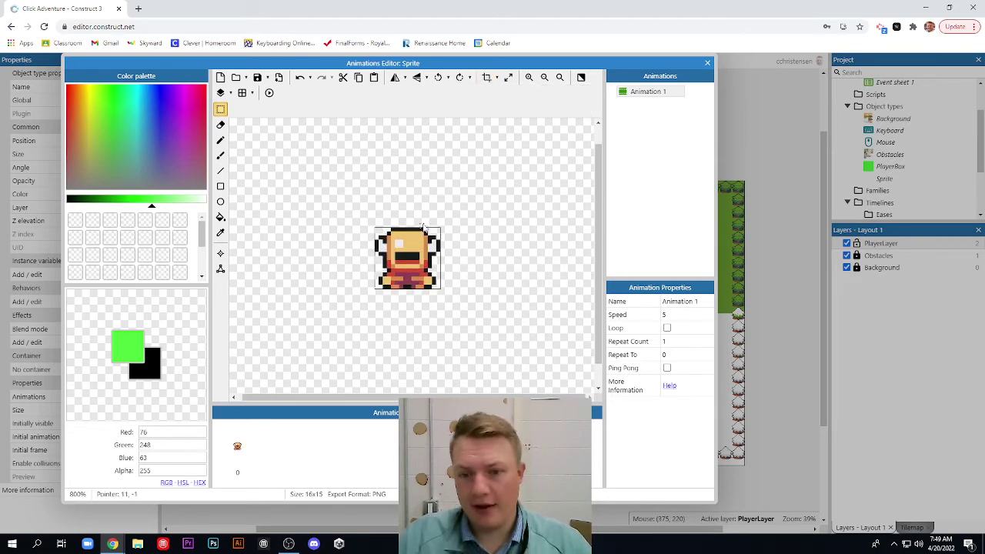
Stretch the knight frame's canvas to 50x50 with Keep aspect ratio unchecked
click(508, 78)
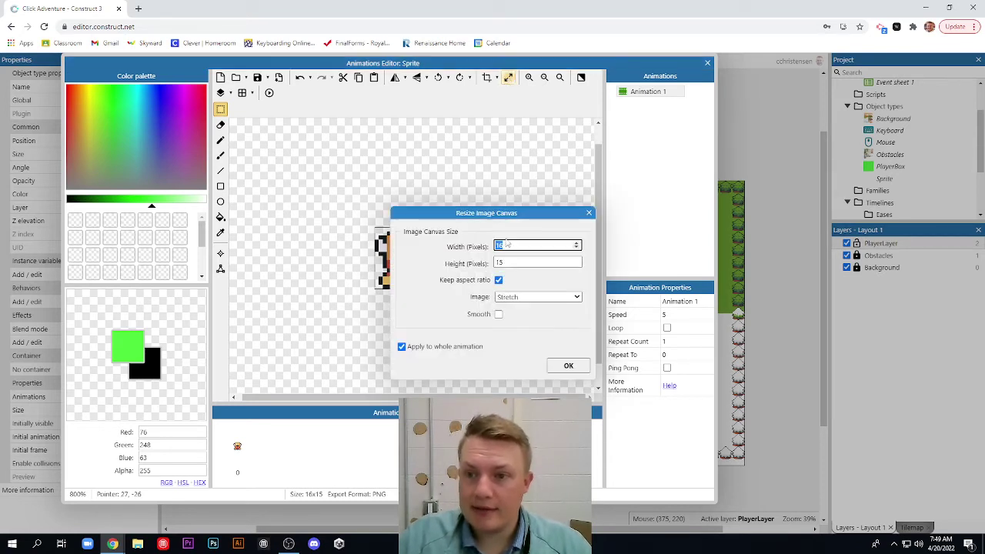
click(498, 280)
click(505, 246)
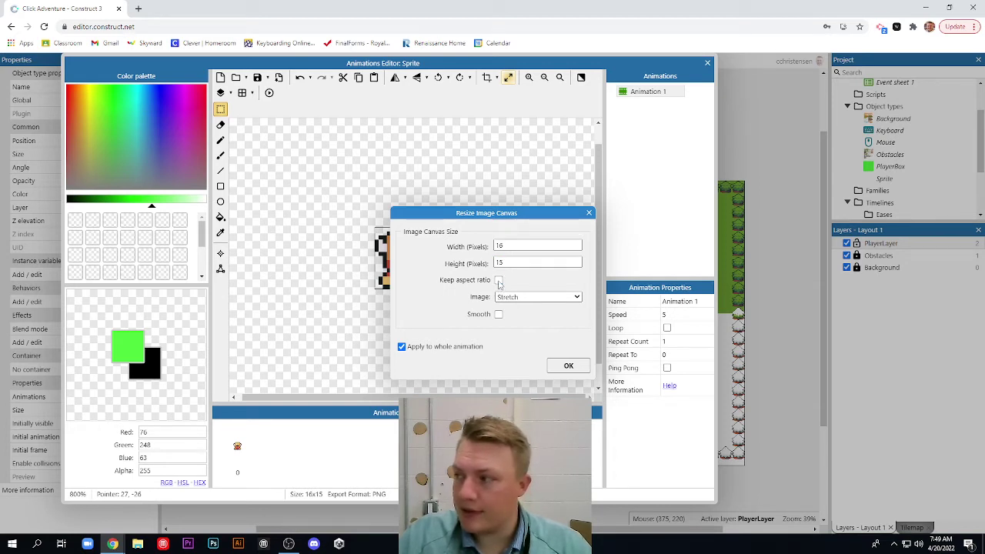
double_click(507, 246)
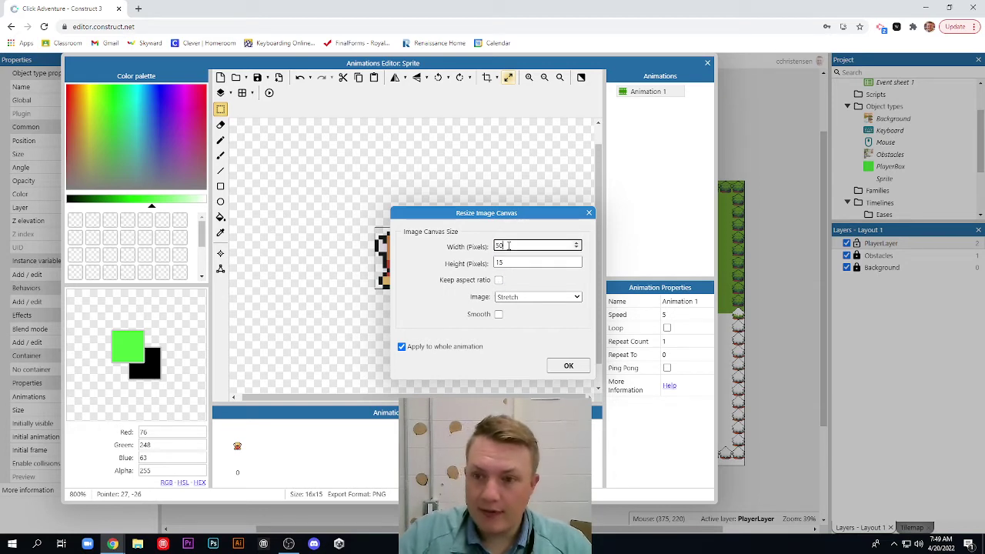
double_click(521, 262)
text(50)
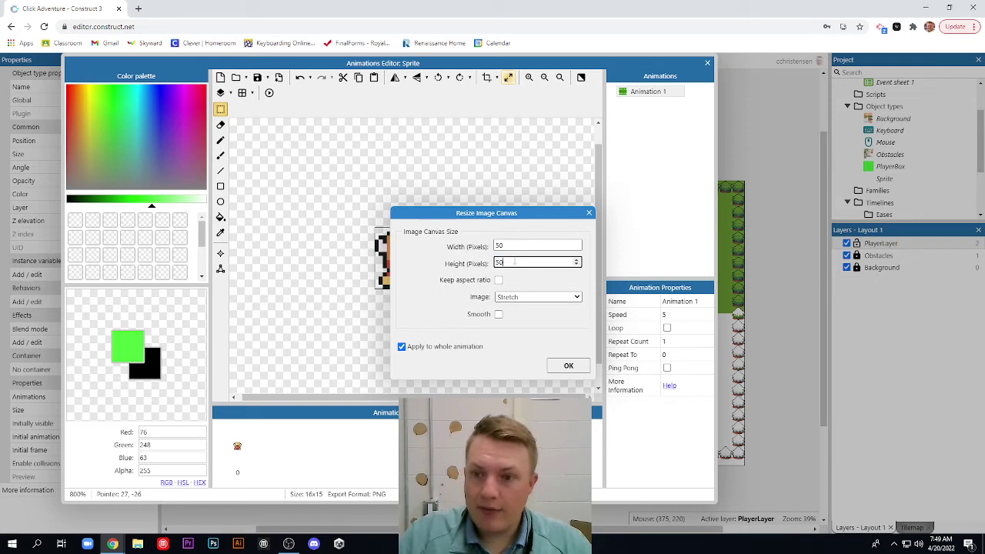
click(567, 366)
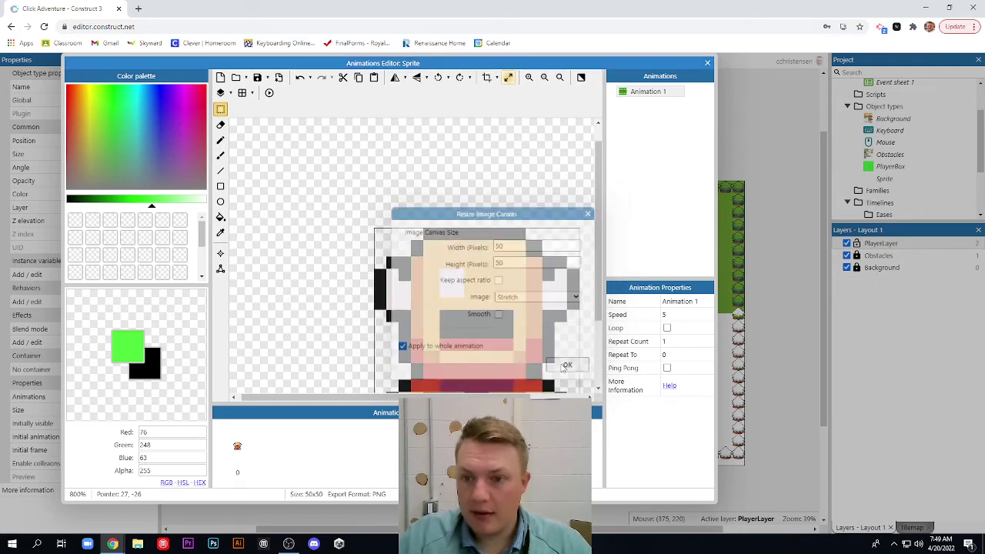
scroll(527, 327, down, 2)
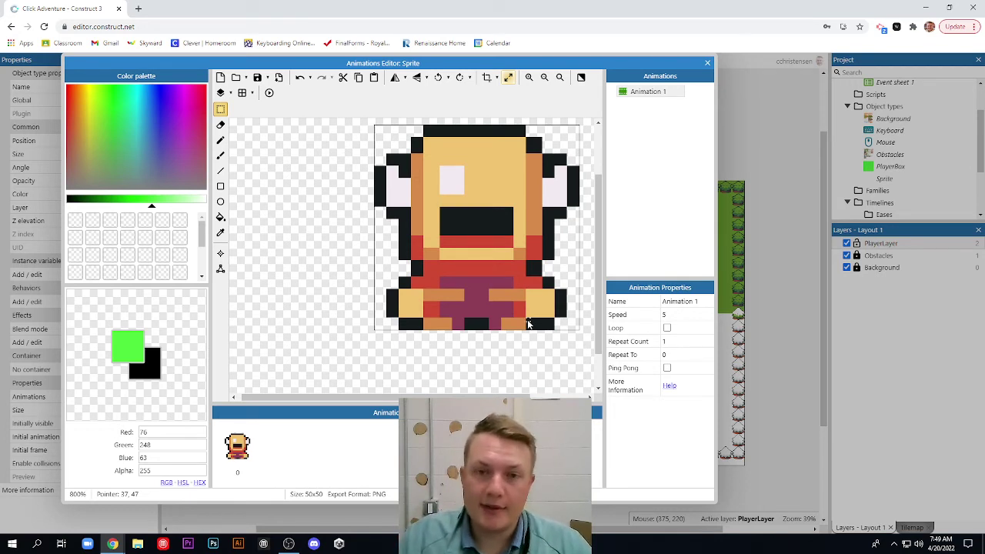
scroll(503, 268, up, 2)
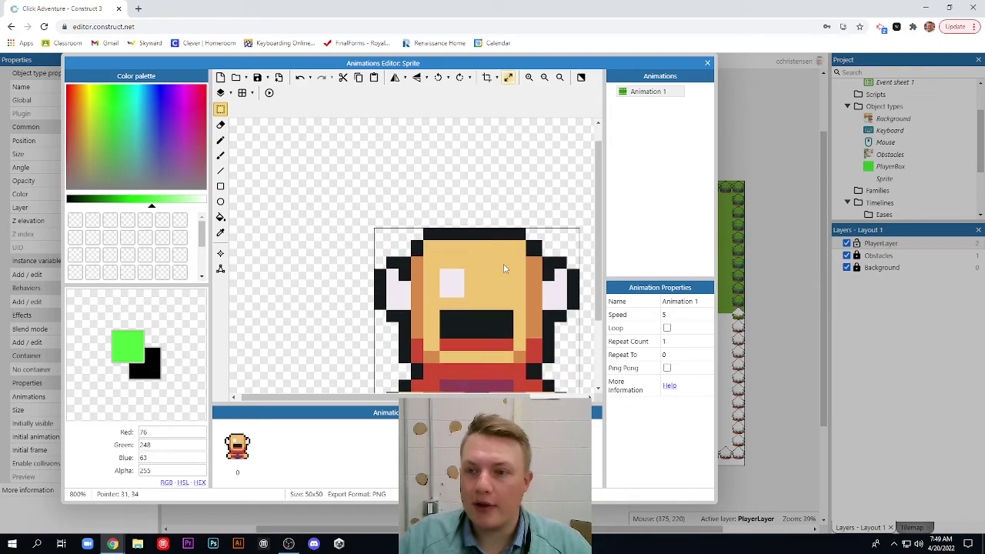
scroll(503, 268, down, 2)
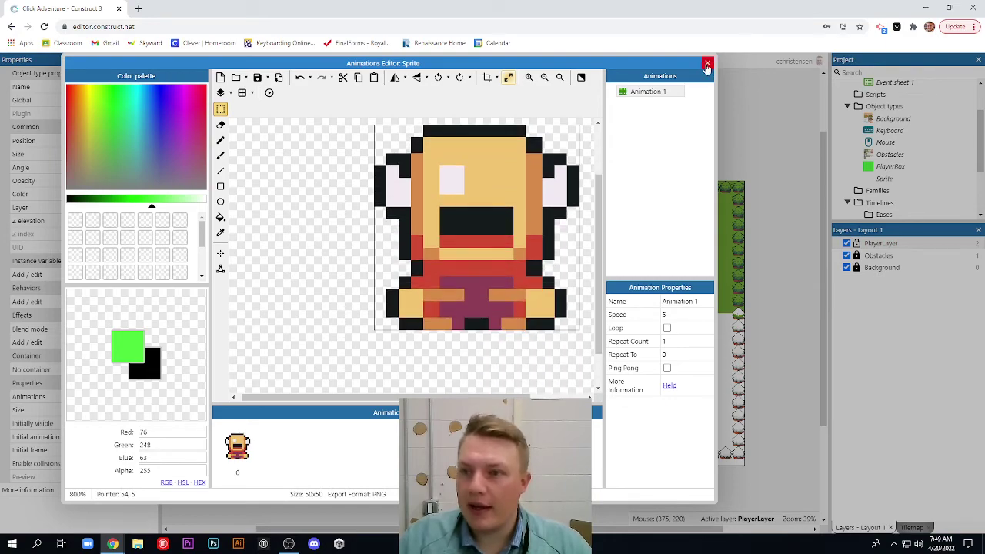
Close the Animations Editor and drag the 50x50 knight onto the green PlayerBox
click(707, 64)
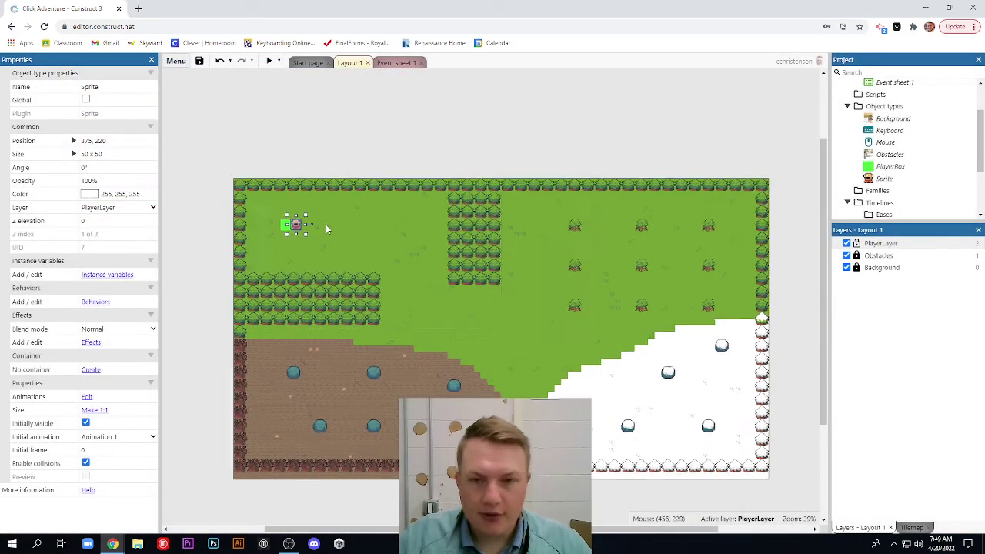
ctrl+scroll(325, 224, up, 6)
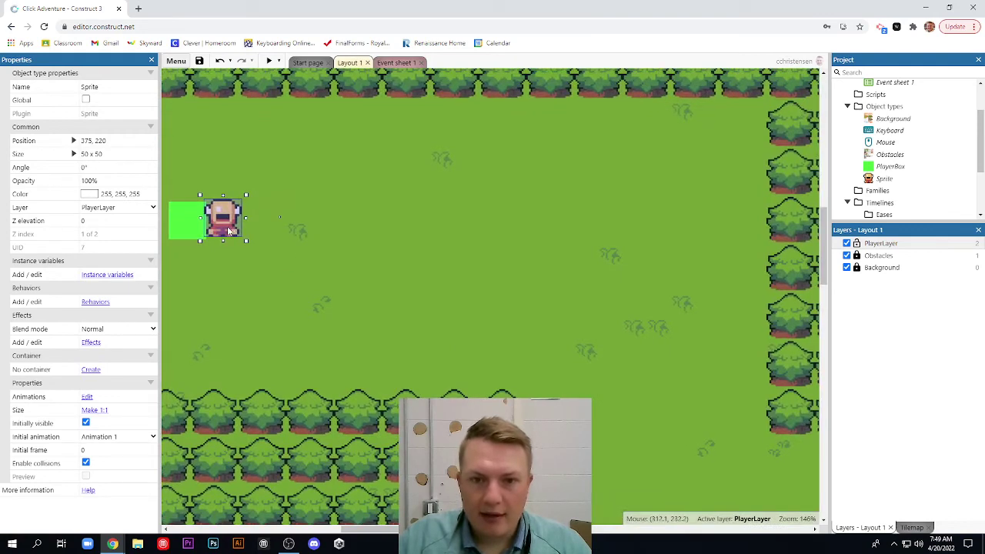
drag(228, 230, 197, 233)
click(262, 221)
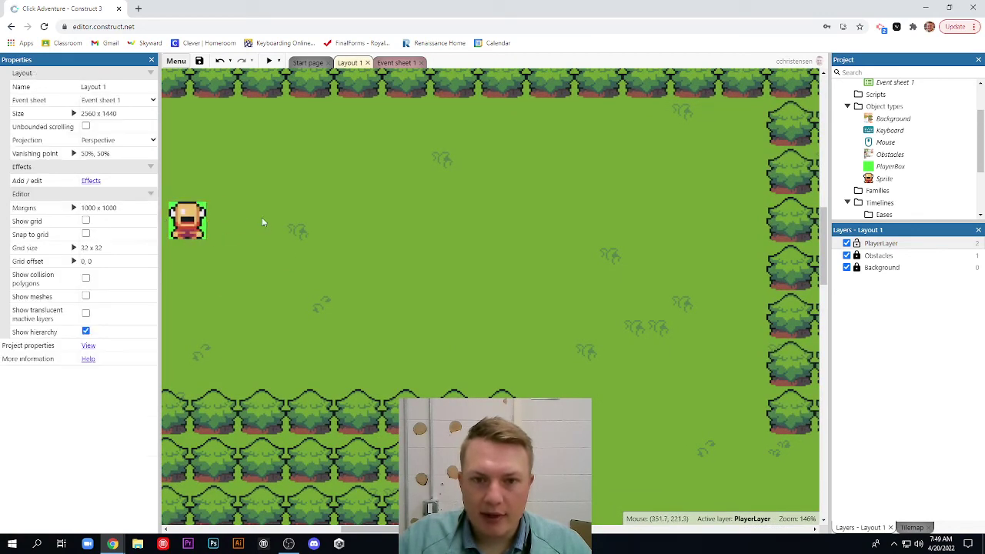
ctrl+scroll(282, 248, down, 5)
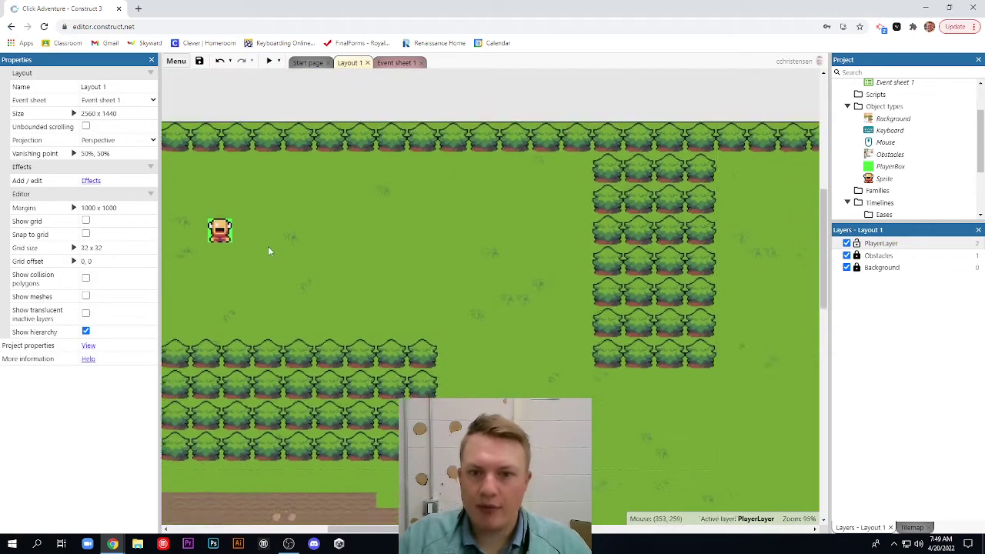
ctrl+scroll(267, 248, up, 2)
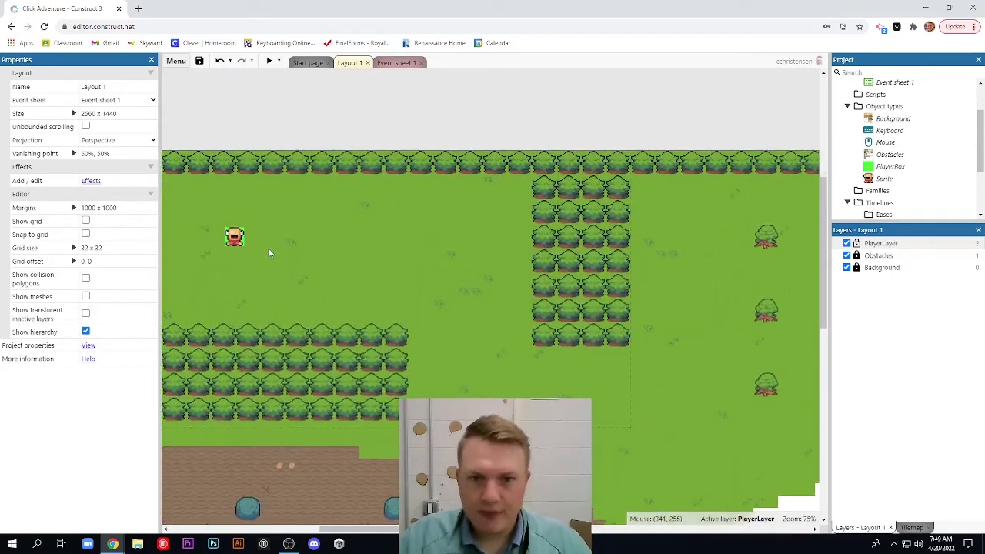
Switch to Event sheet 1 and rename the Sprite object type to PlayerSprite
click(390, 66)
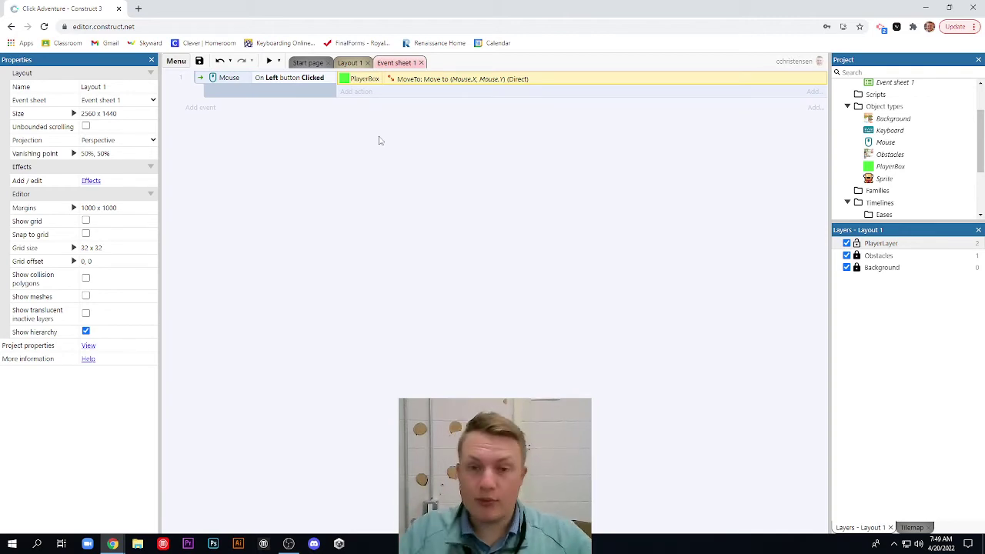
click(884, 180)
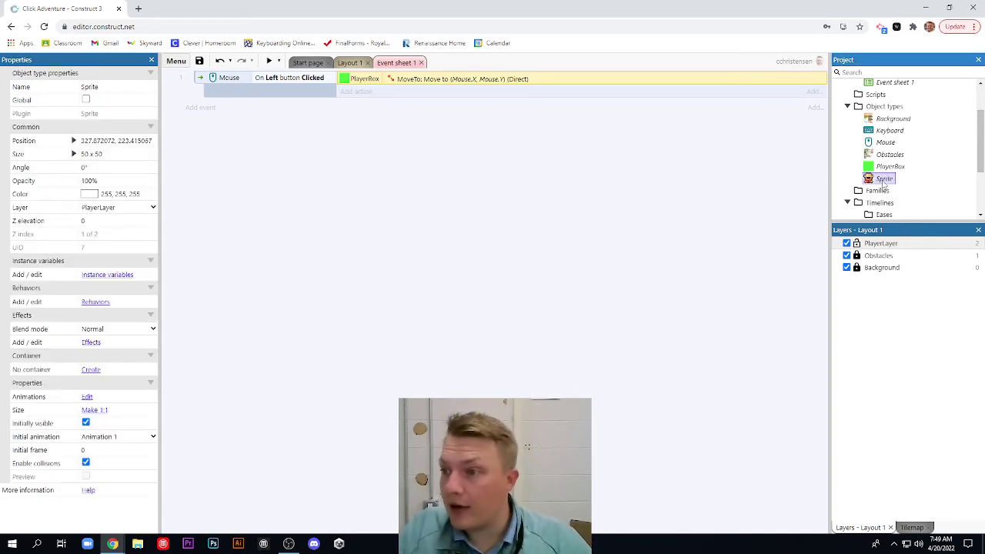
click(110, 87)
text(Player)
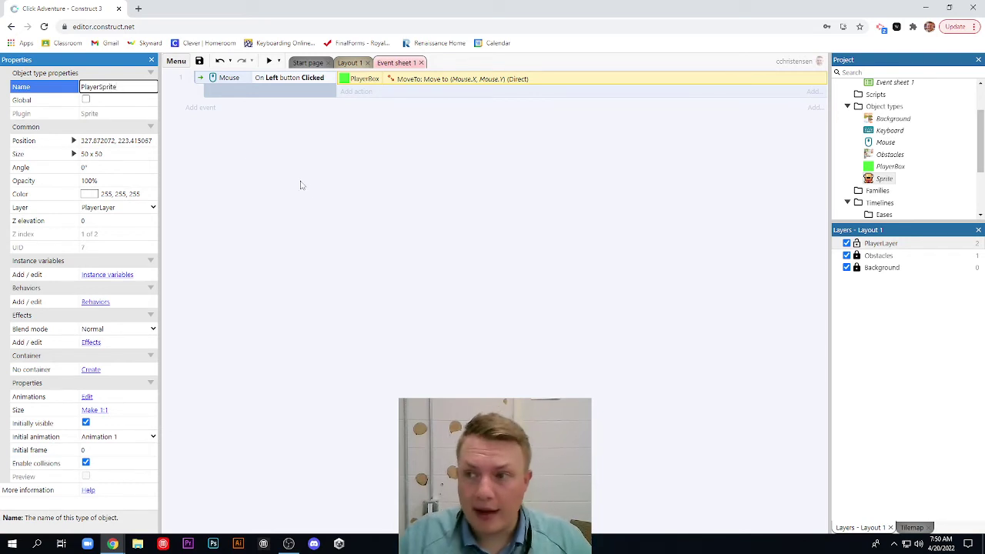
key(Return)
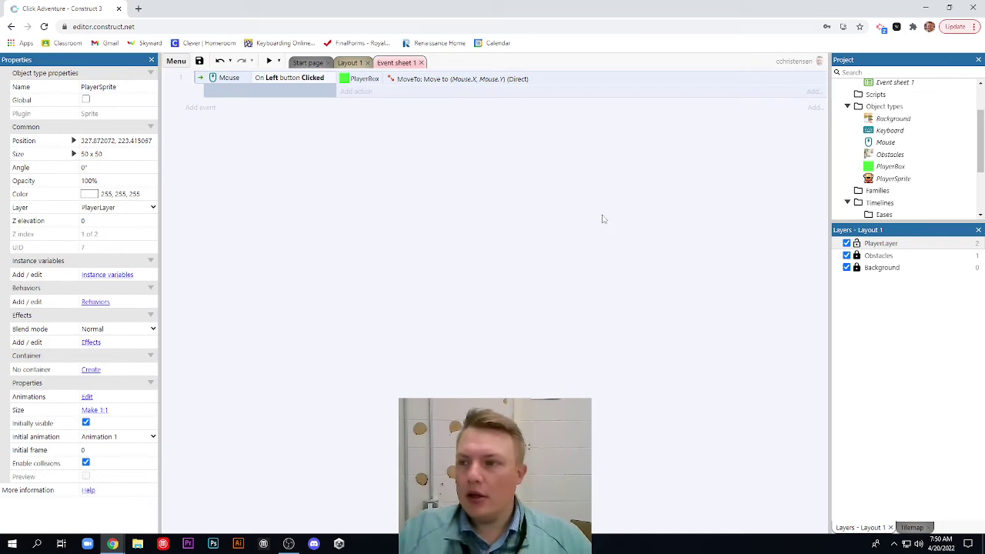
Add a new event with the System 'Every tick' condition
click(194, 107)
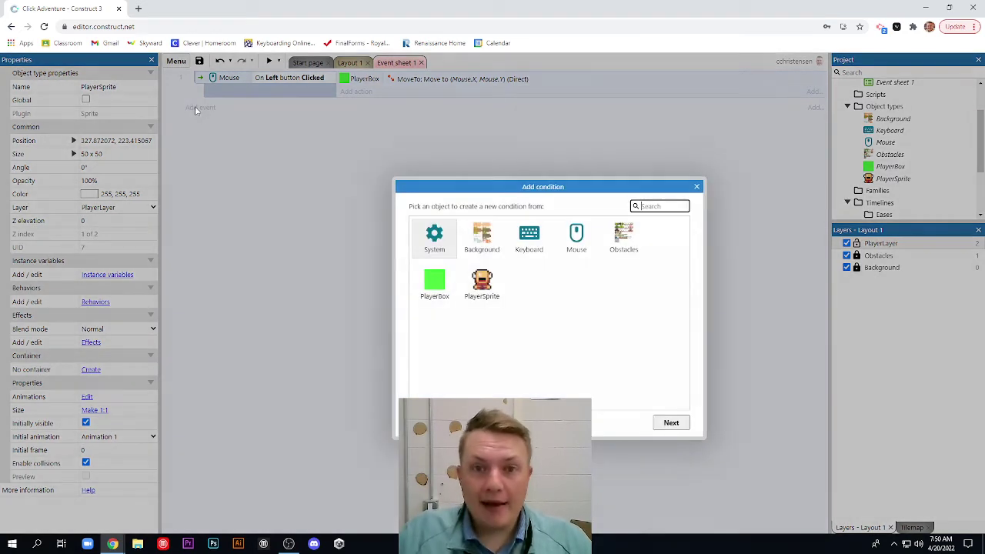
double_click(433, 241)
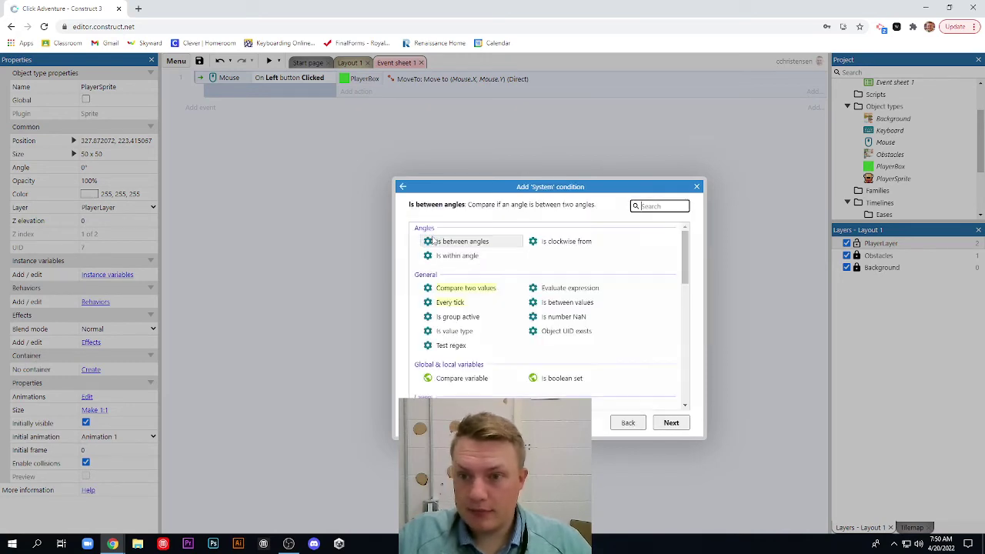
double_click(450, 303)
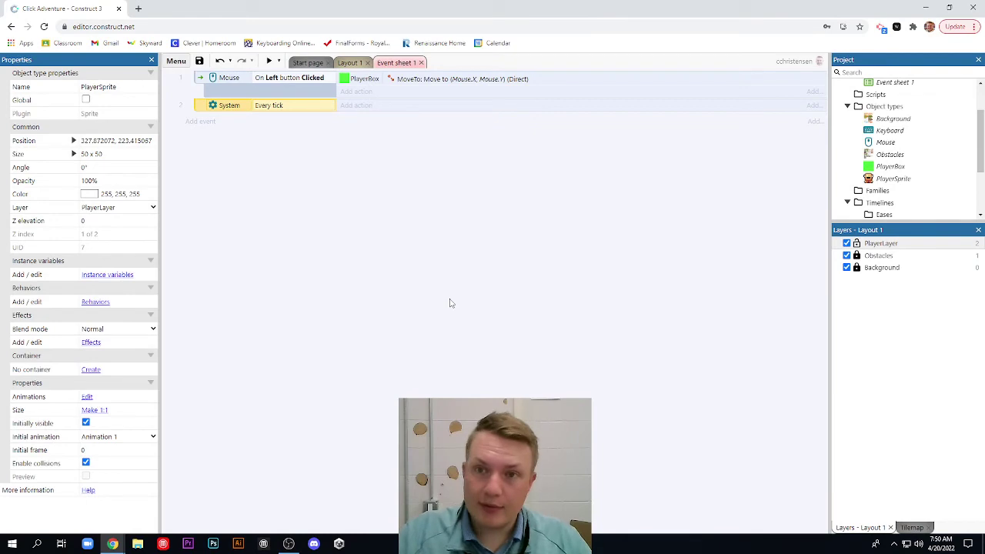
Give it a PlayerSprite 'Set position to another object' action targeting PlayerBox
click(355, 105)
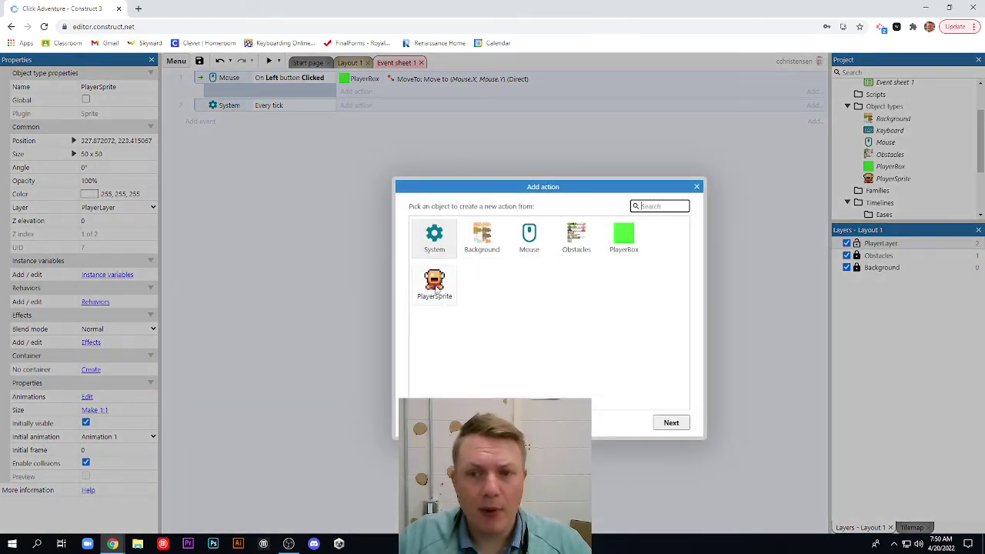
double_click(434, 284)
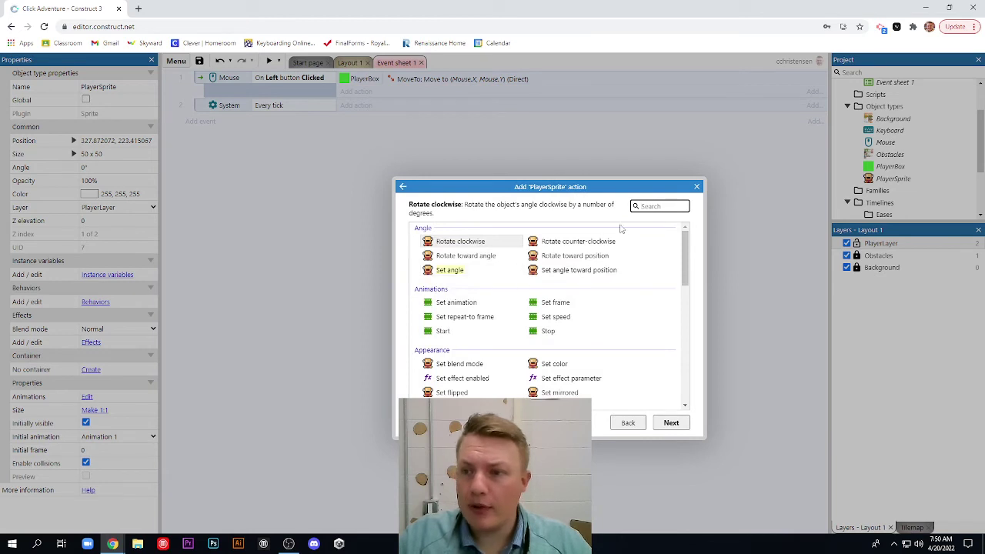
click(645, 206)
text(set pos)
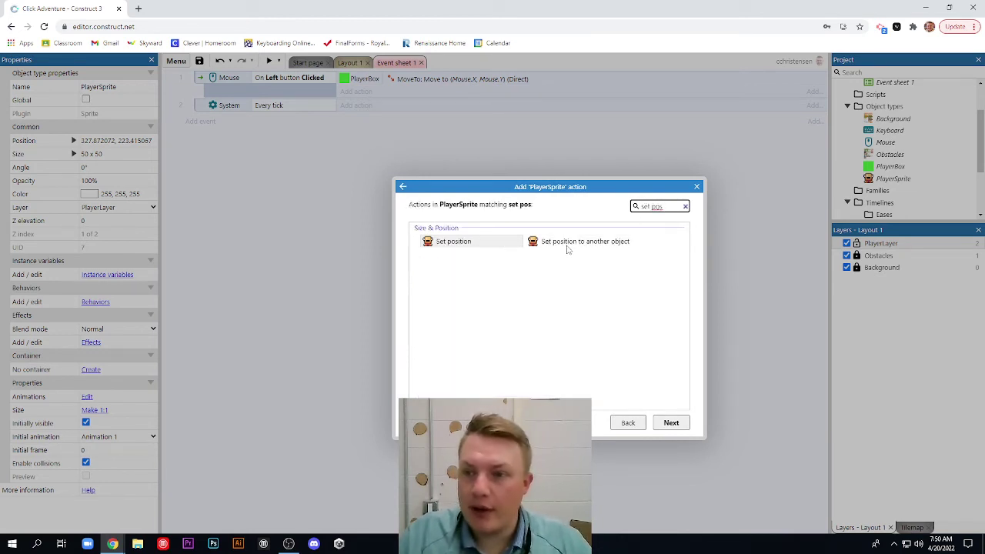
double_click(569, 242)
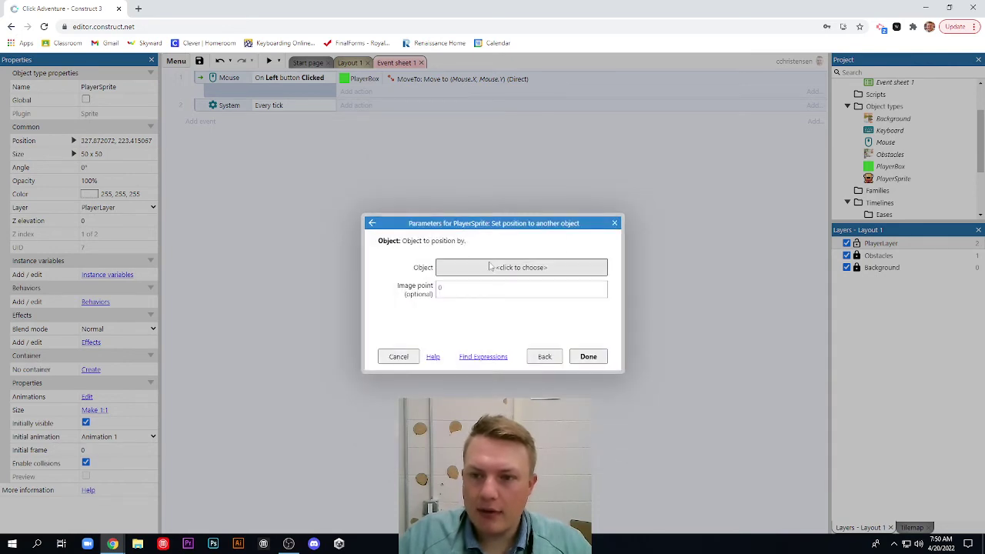
click(489, 267)
click(419, 281)
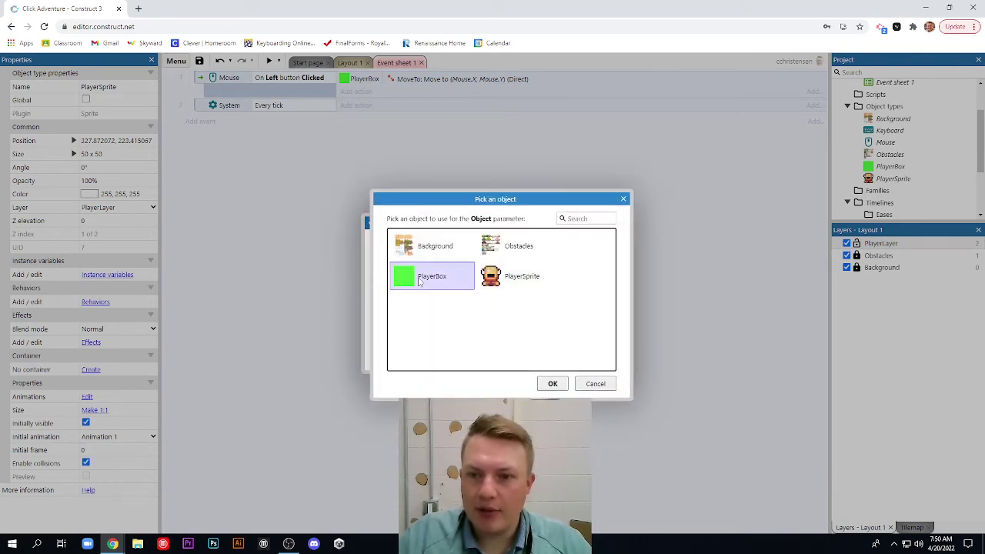
click(546, 385)
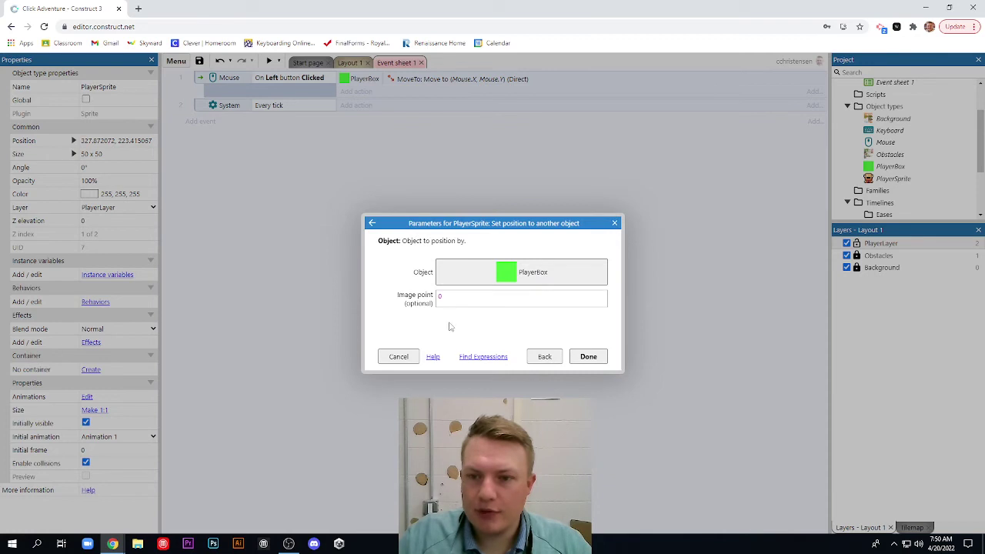
click(589, 357)
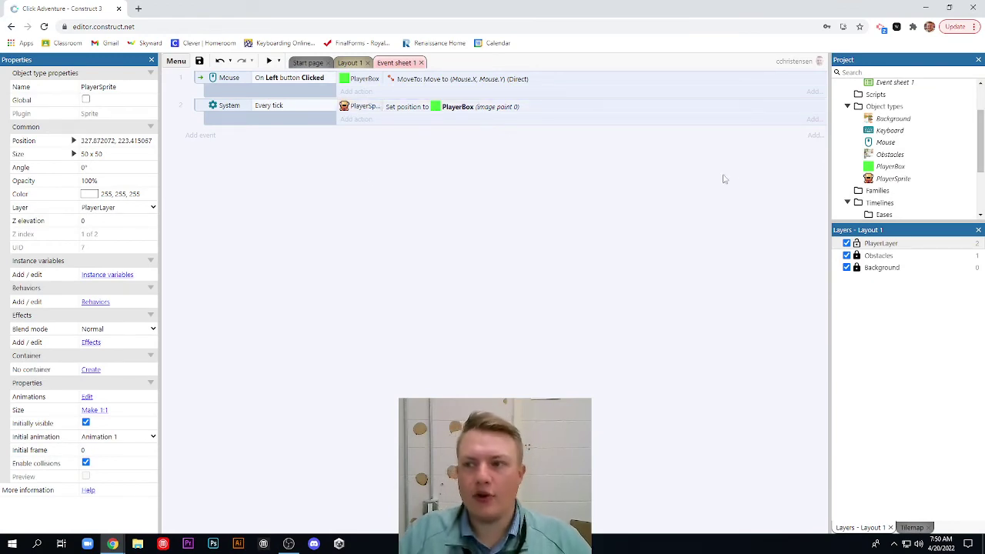
Quick-assign PlayerBox's origin point to Middle (25, 25)
double_click(888, 167)
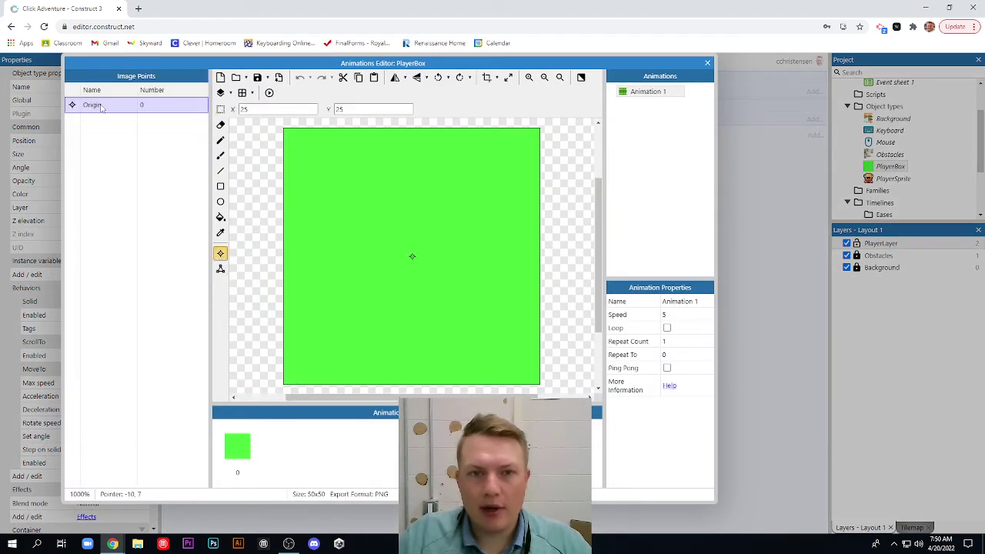
right_click(101, 107)
mouse_move(158, 168)
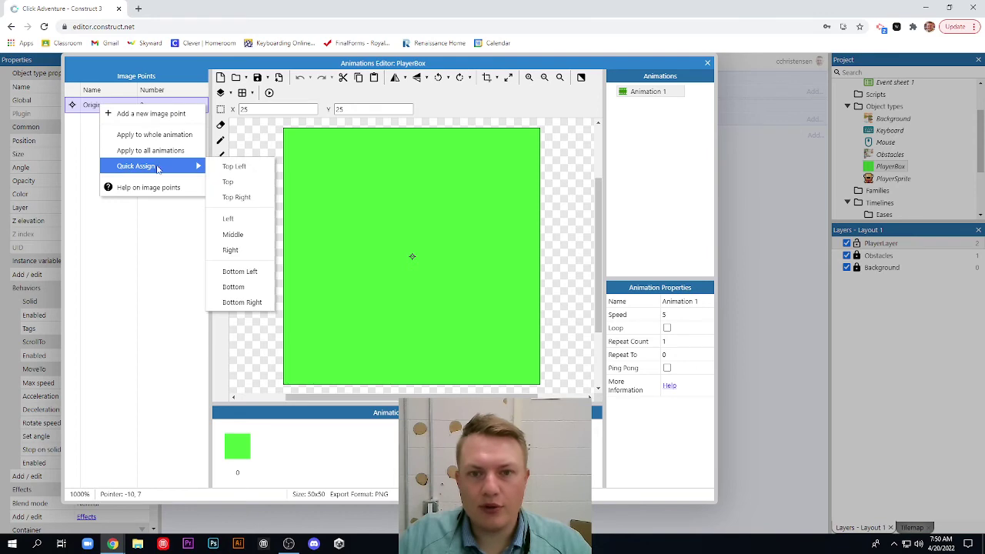
click(237, 236)
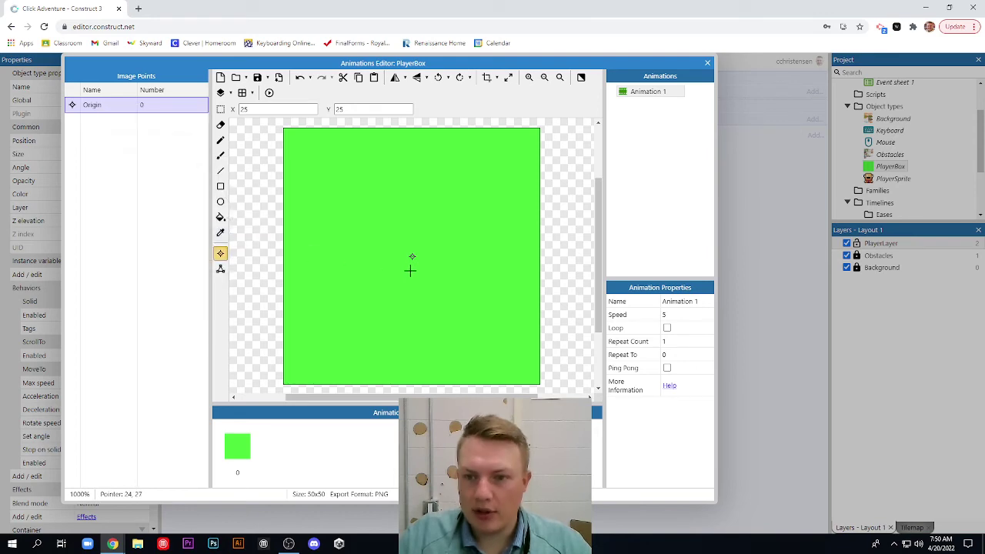
click(707, 62)
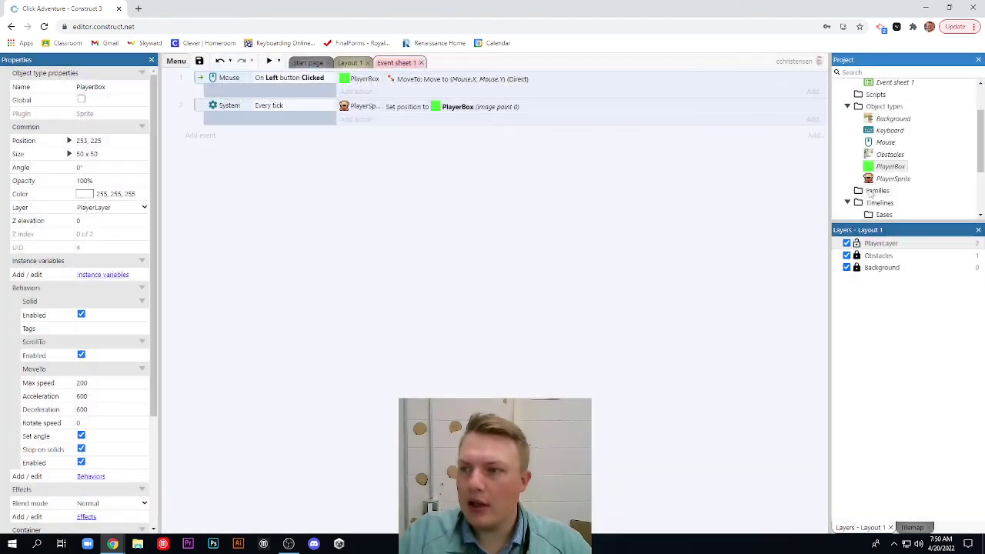
Quick-assign PlayerSprite's origin point to Middle (25, 25)
double_click(891, 179)
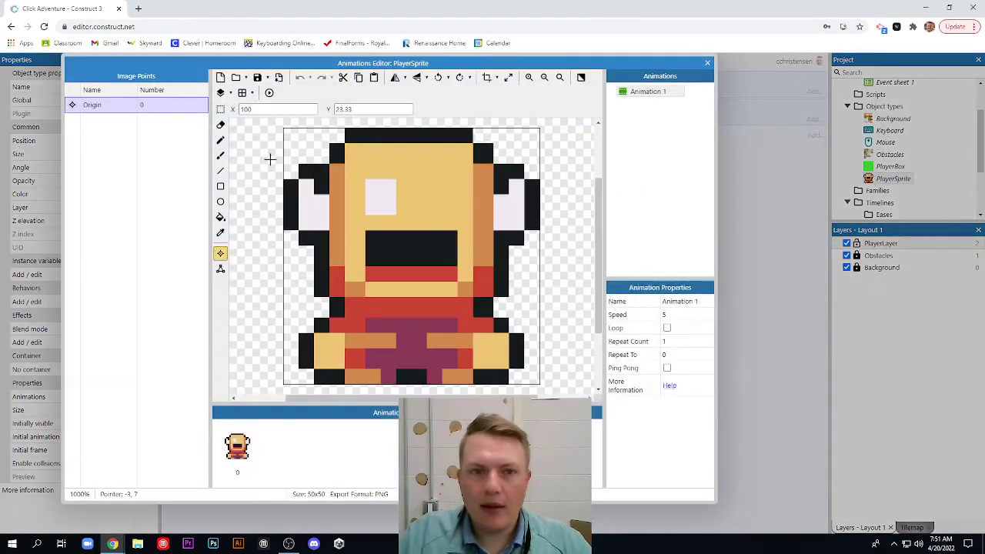
right_click(103, 108)
mouse_move(192, 166)
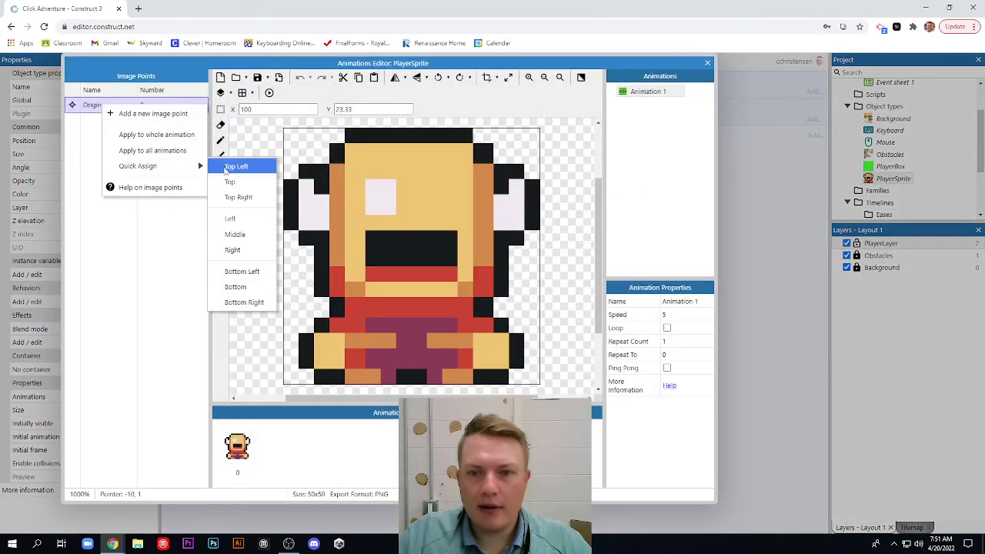
click(235, 235)
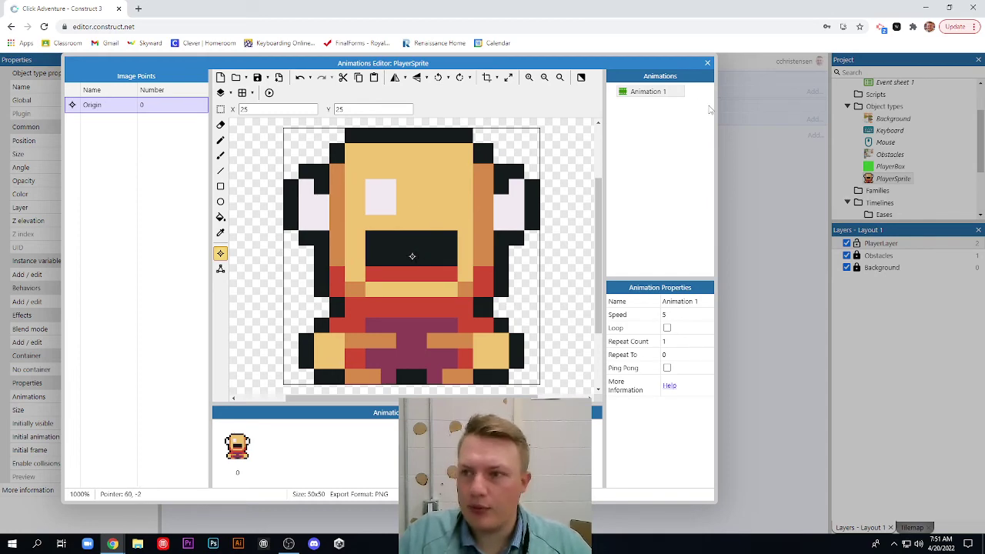
click(707, 63)
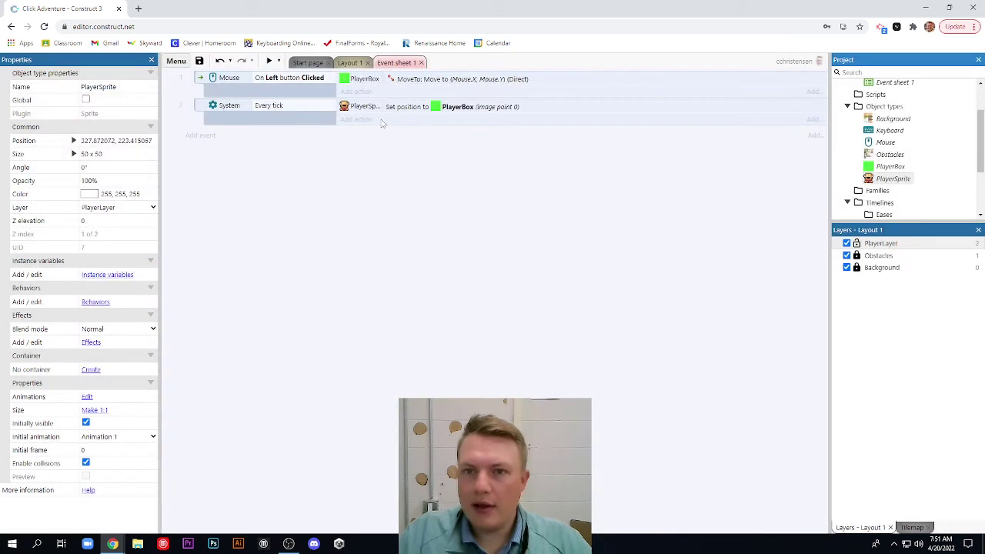
Uncheck PlayerBox's Initially visible property and launch a game preview
click(890, 166)
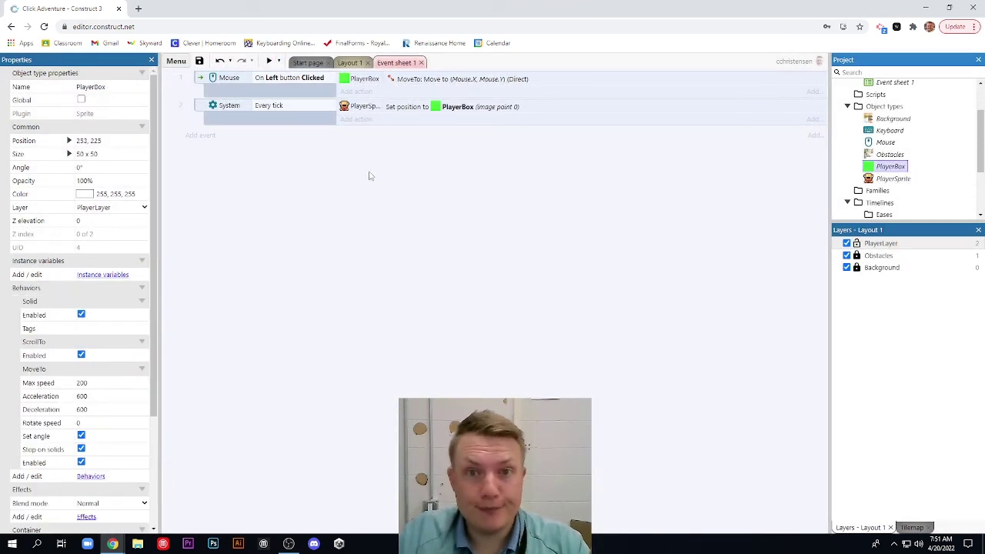
scroll(106, 246, down, 5)
scroll(106, 247, up, 5)
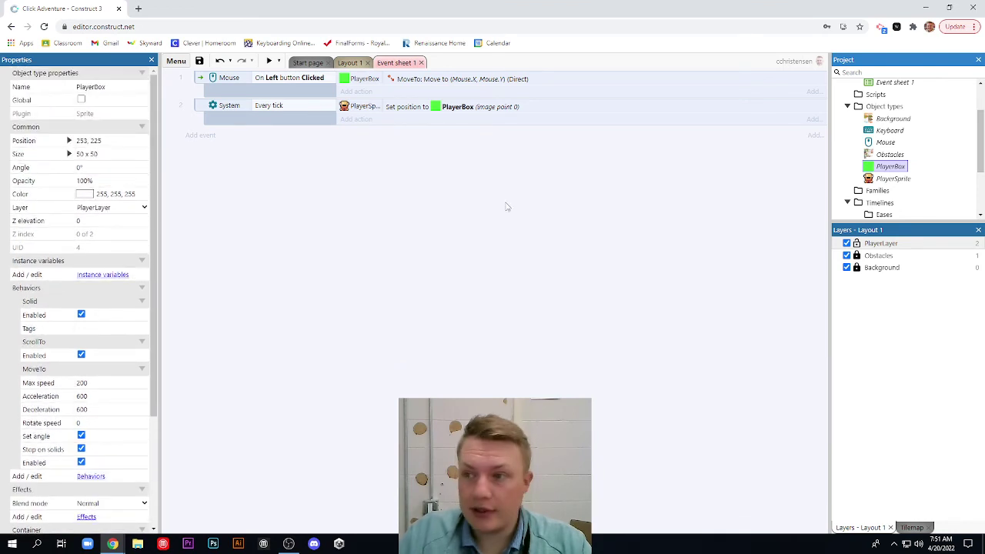
scroll(74, 233, down, 3)
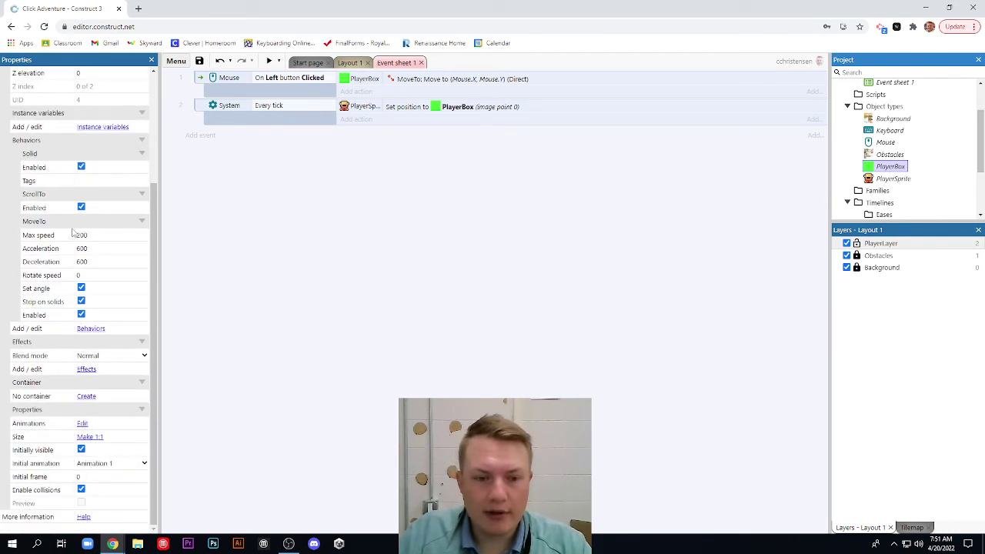
click(81, 450)
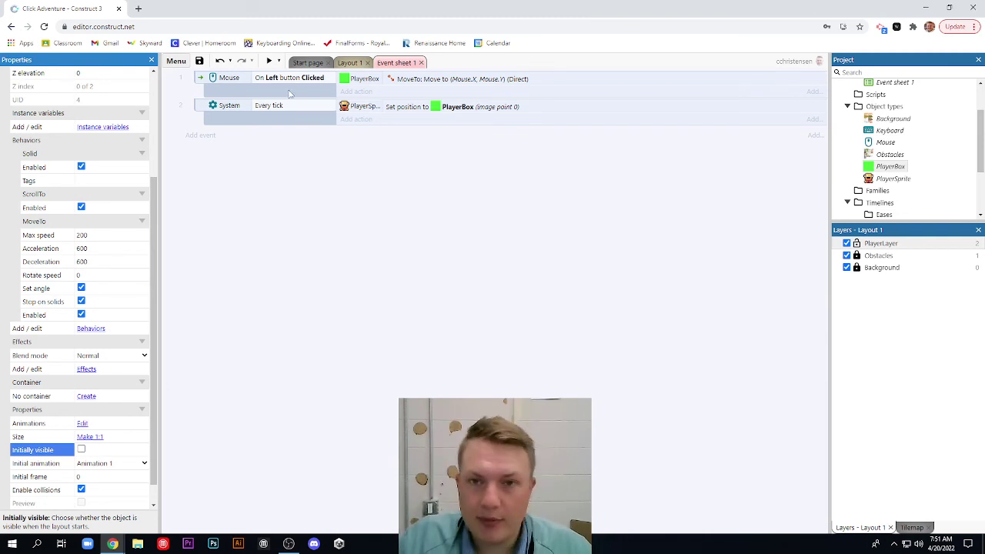
click(268, 61)
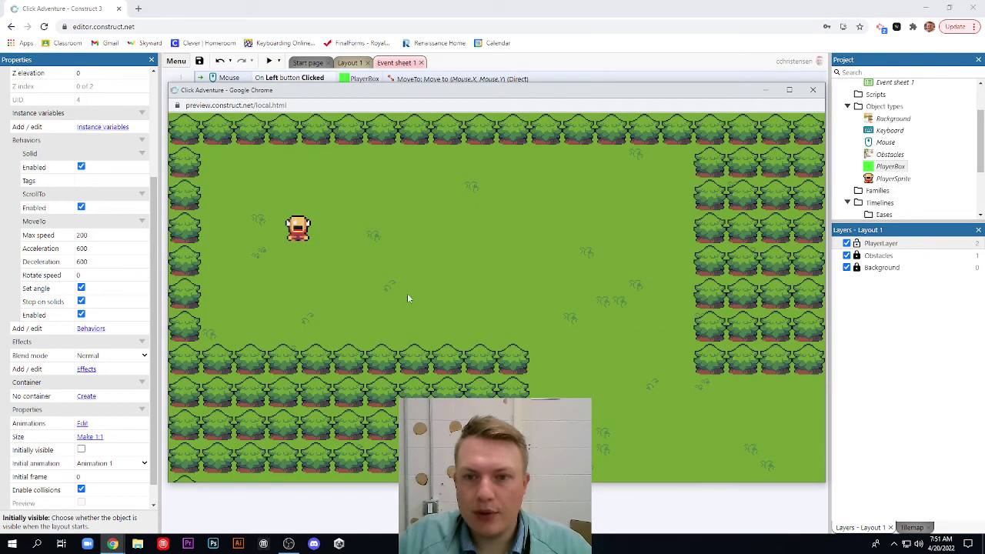
Walk the knight to several clicked spots around the grass
click(487, 223)
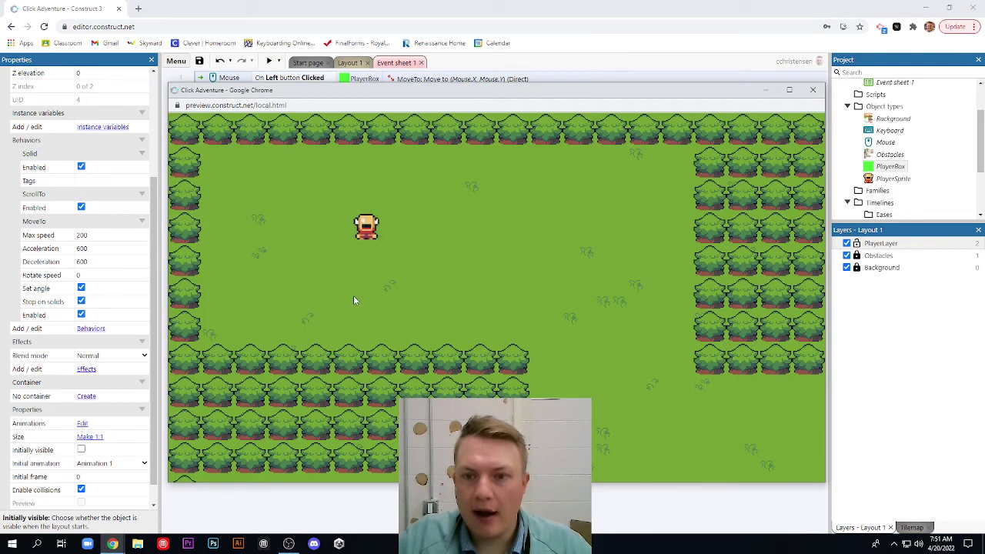
click(353, 296)
click(415, 250)
click(481, 220)
click(582, 293)
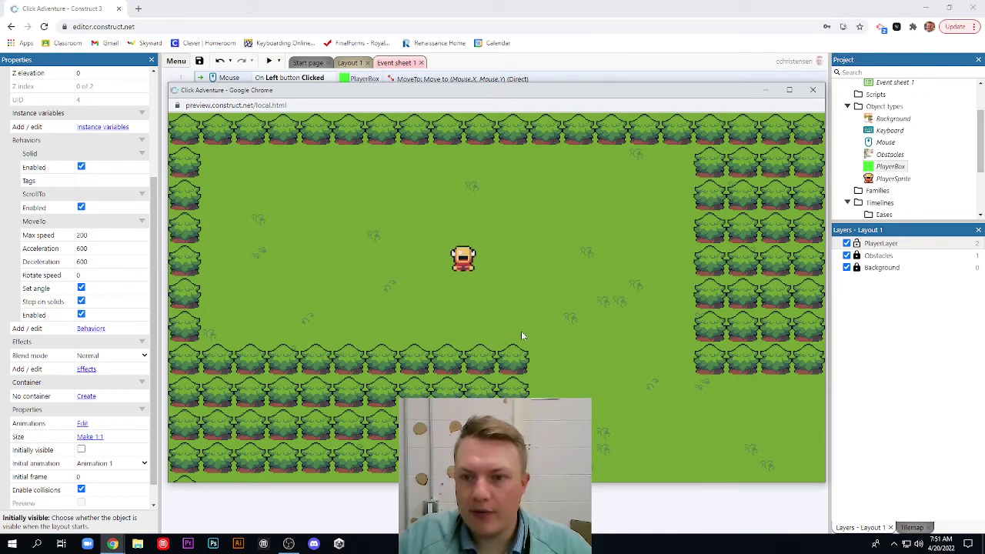
click(523, 336)
click(305, 292)
click(552, 241)
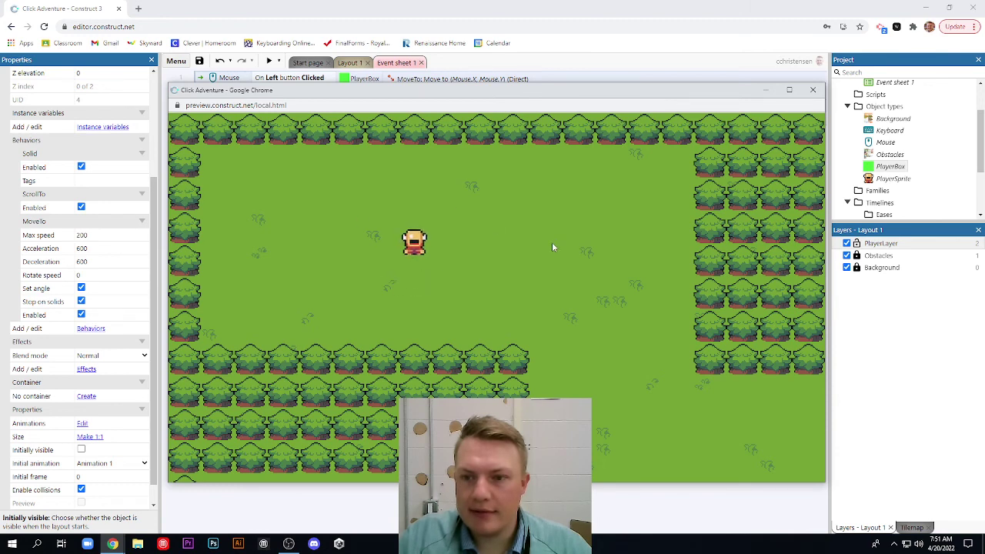
click(576, 349)
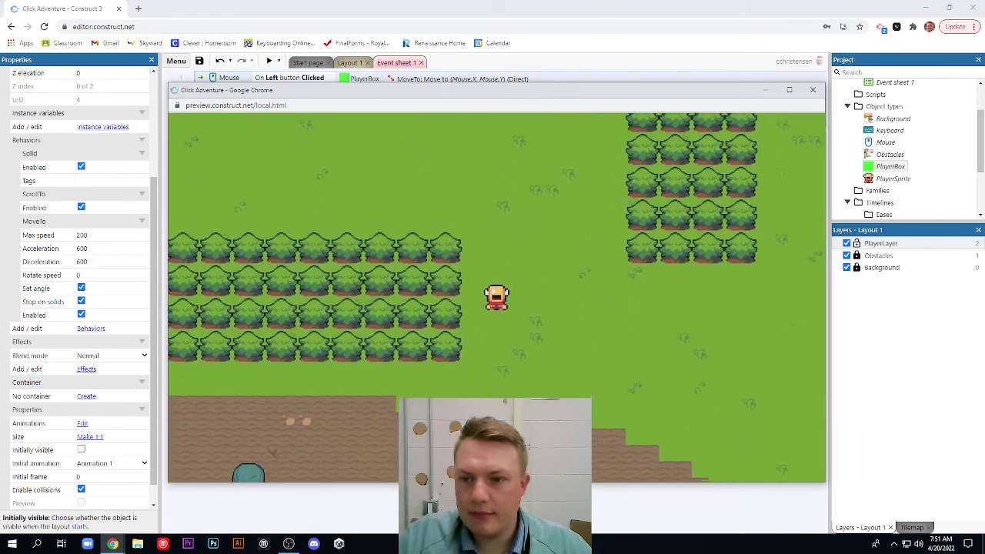
Walk the knight onto the dirt path, into the snow, and back north among the trees
click(520, 227)
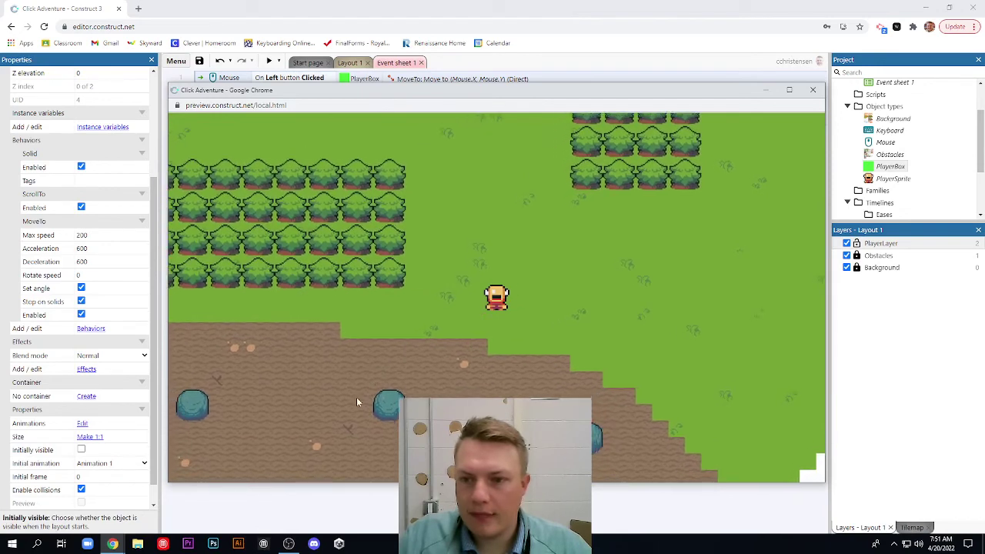
click(357, 399)
click(496, 380)
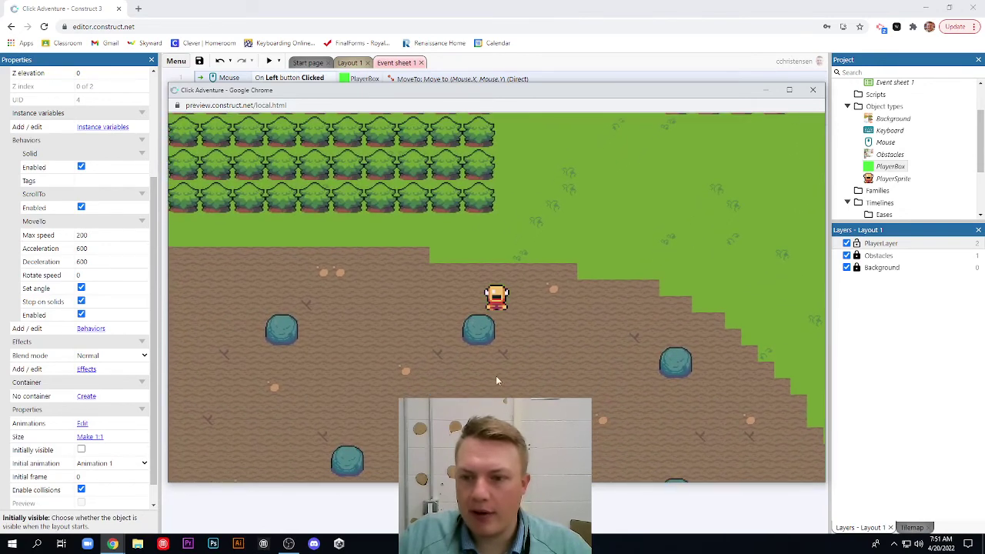
click(702, 257)
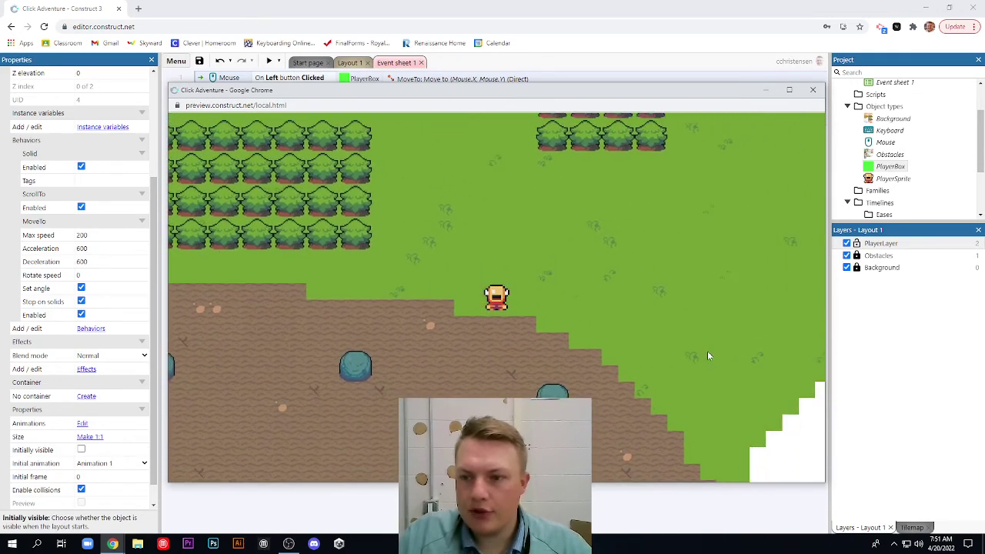
click(707, 355)
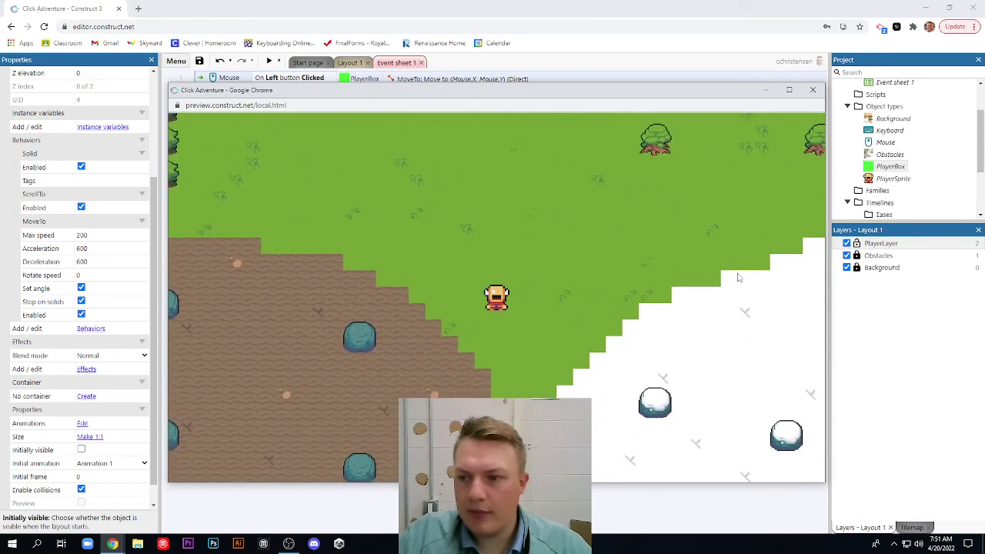
click(737, 277)
click(663, 365)
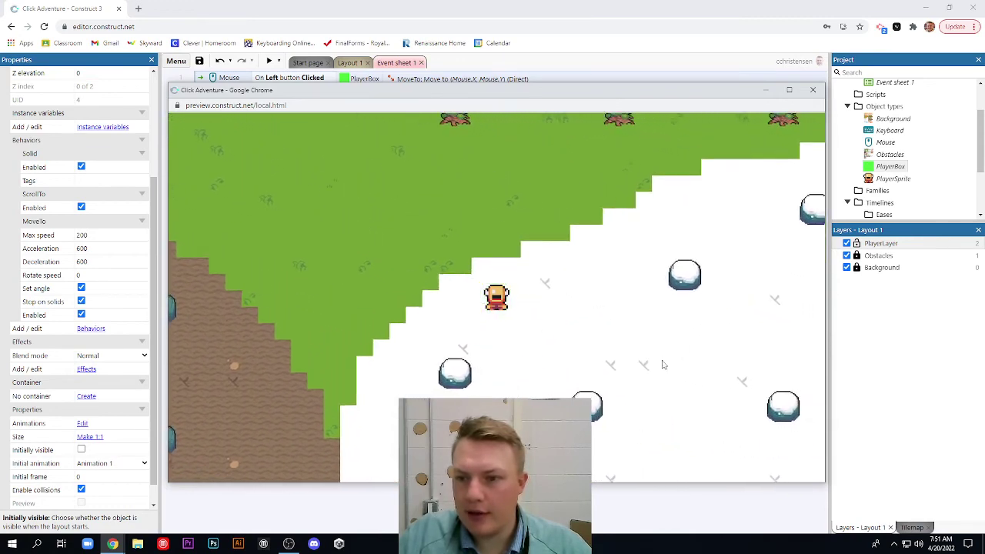
click(516, 197)
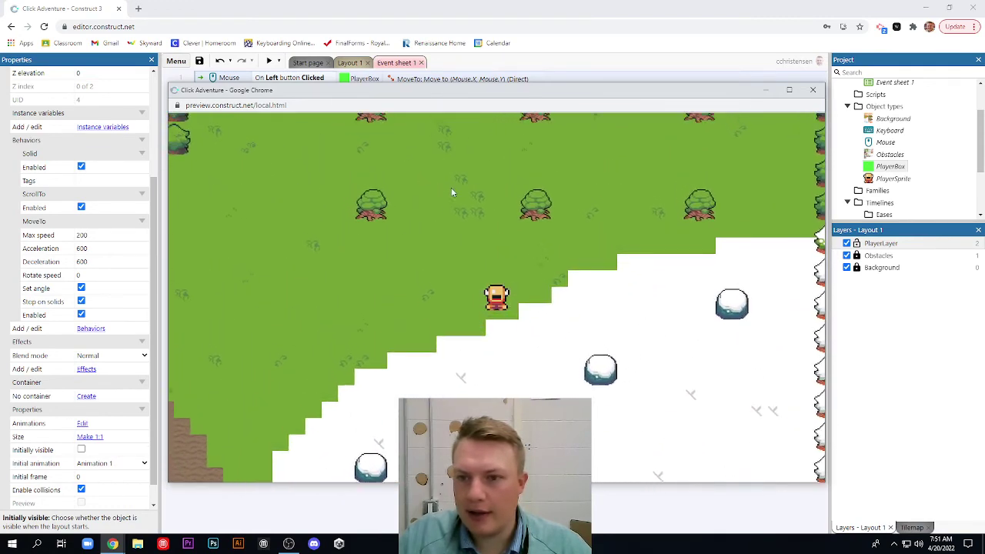
click(472, 162)
click(499, 225)
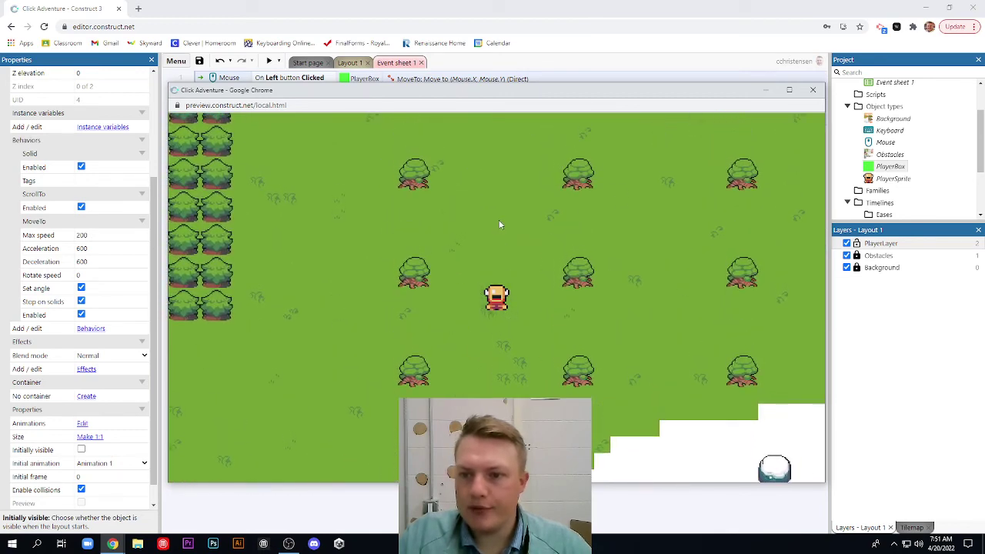
click(485, 357)
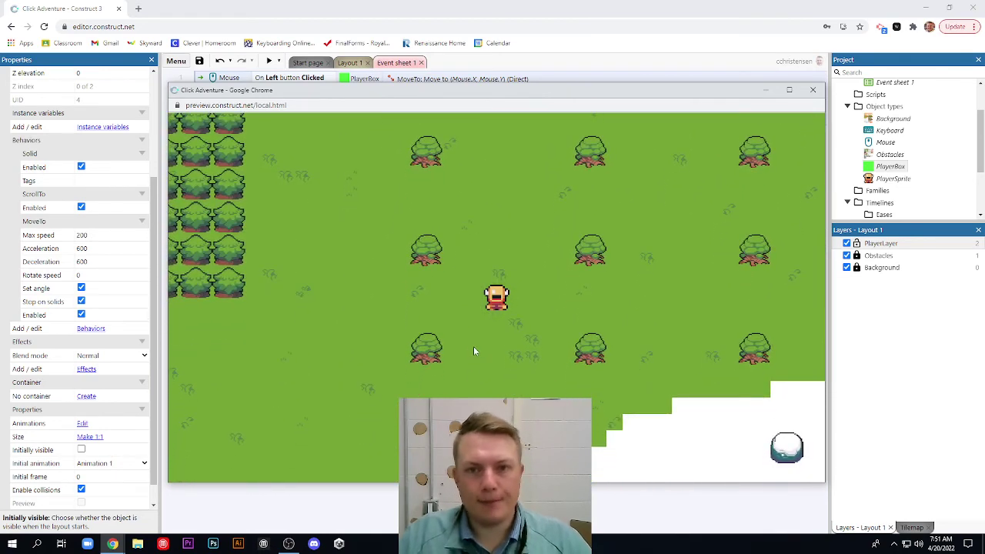